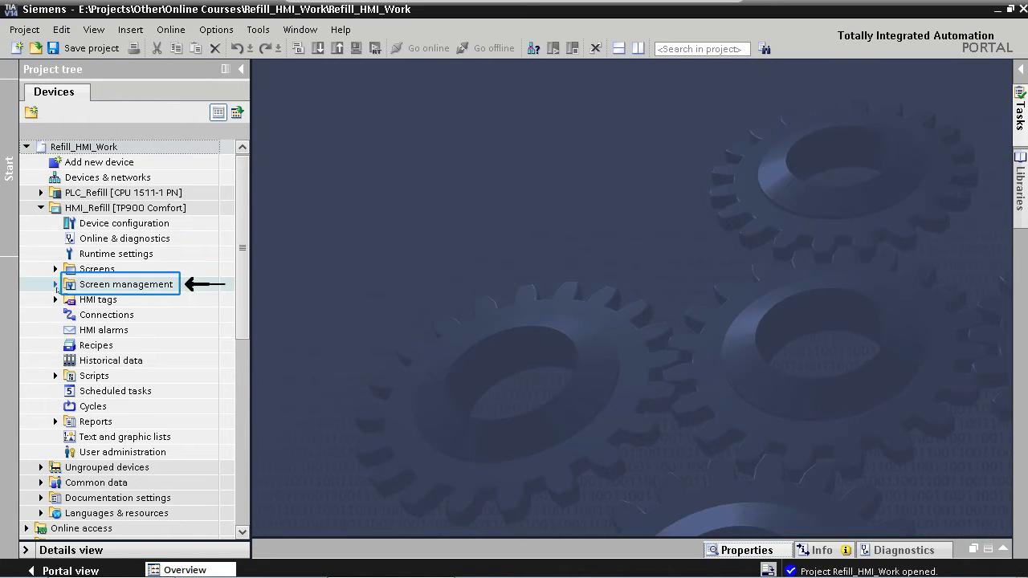
- Expand the screen templates of HMI_Refill and rename Template_1 to Template
{"action": "left_click", "coordinate": [56, 285]}
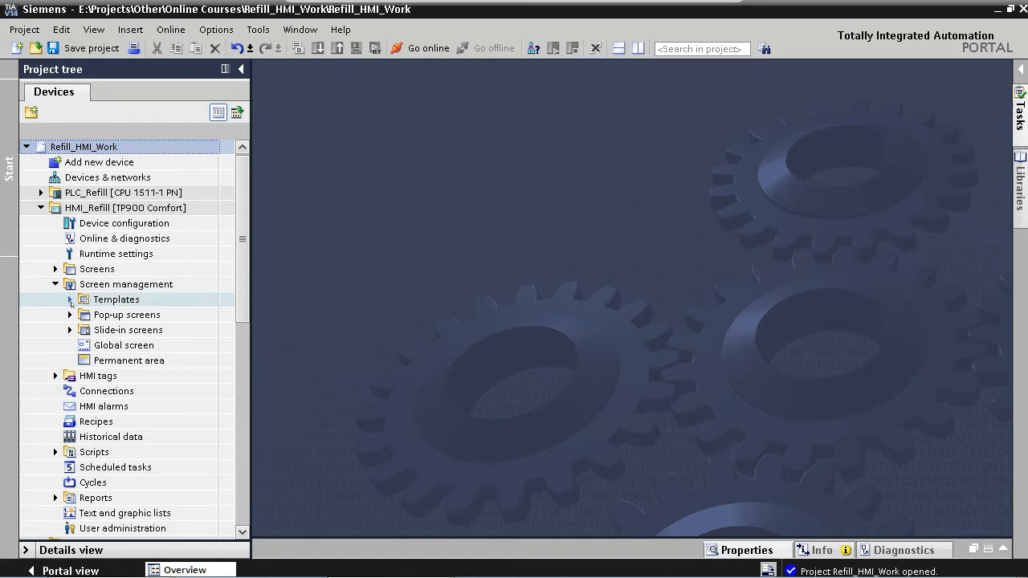
{"action": "left_click", "coordinate": [70, 300]}
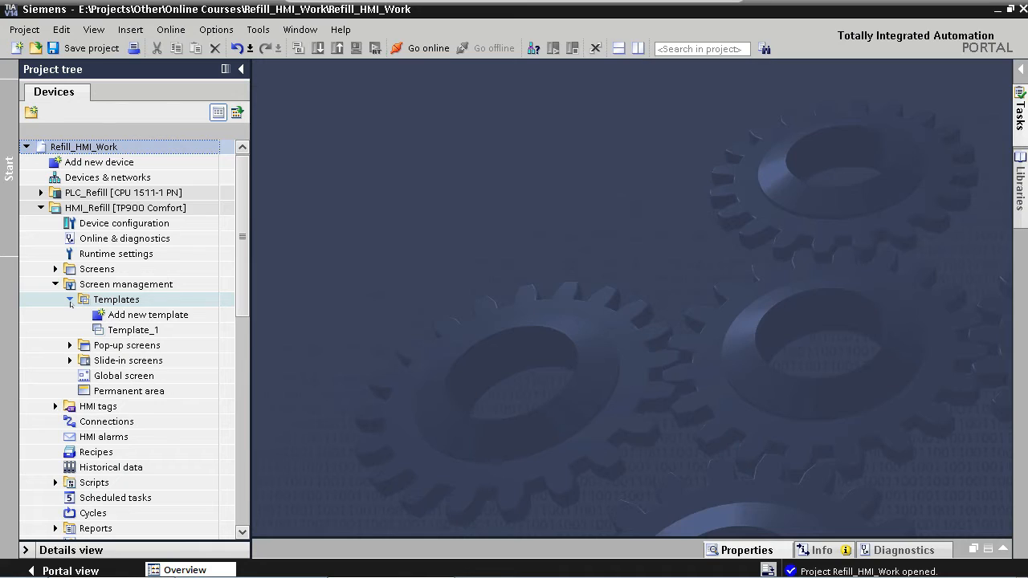
{"action": "left_click", "coordinate": [118, 330]}
{"action": "key", "text": "F2"}
{"action": "key", "text": "End"}
{"action": "key", "text": "BackSpace"}
{"action": "key", "text": "BackSpace"}
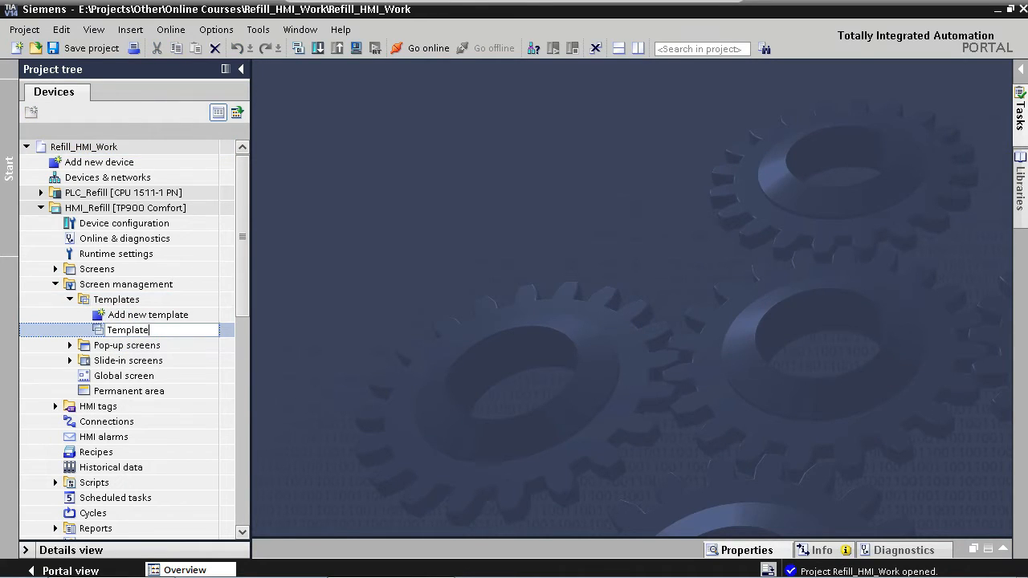
{"action": "key", "text": "Return"}
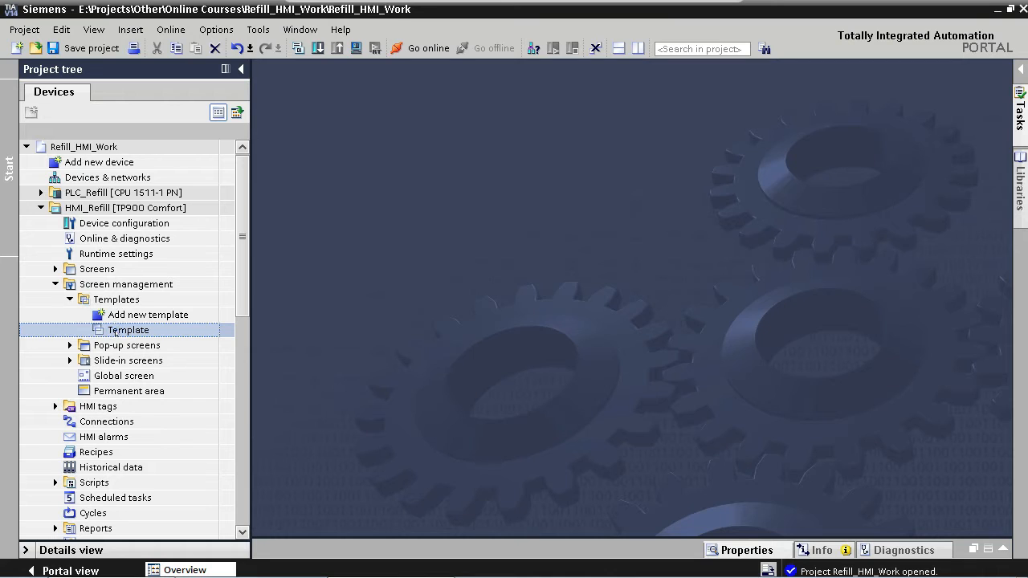
- Open the Template screen in the editor
{"action": "double_click", "coordinate": [116, 330]}
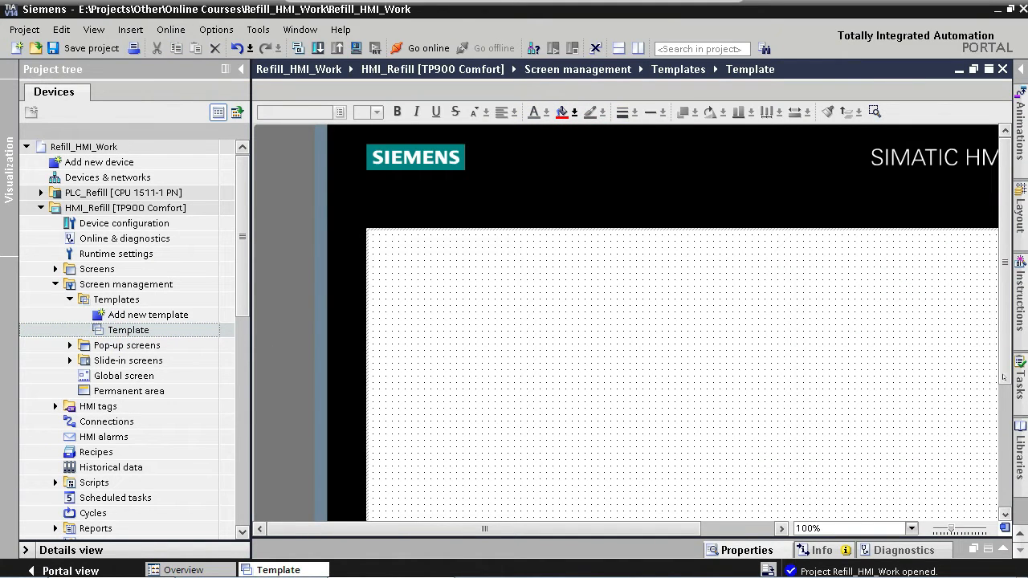
{"action": "left_click_drag", "start_coordinate": [1005, 374], "coordinate": [1009, 439]}
{"action": "left_click_drag", "start_coordinate": [679, 528], "coordinate": [719, 534]}
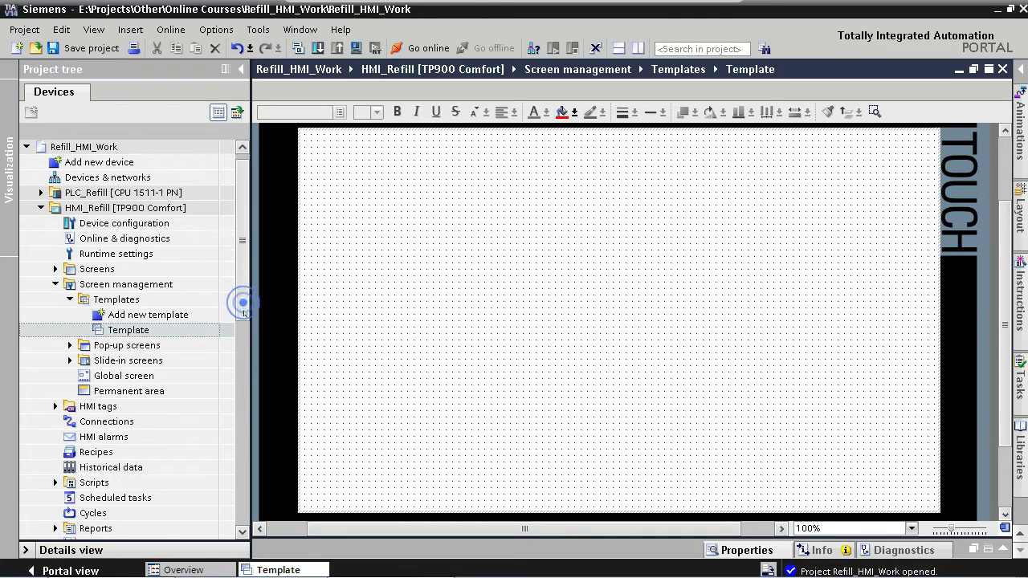
- Open Project graphics under Languages & resources
{"action": "left_click_drag", "start_coordinate": [242, 302], "coordinate": [245, 405]}
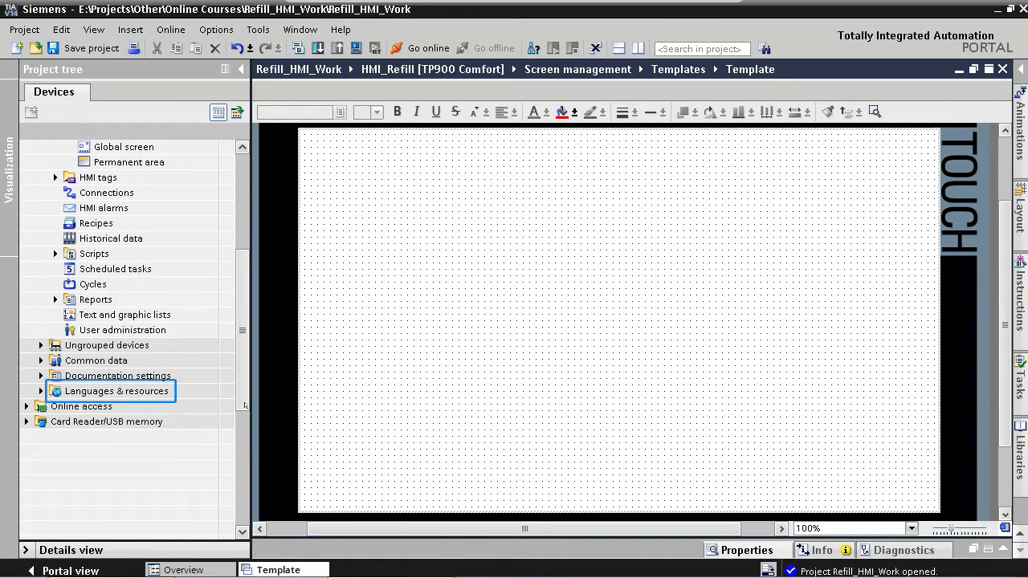
{"action": "left_click", "coordinate": [38, 391]}
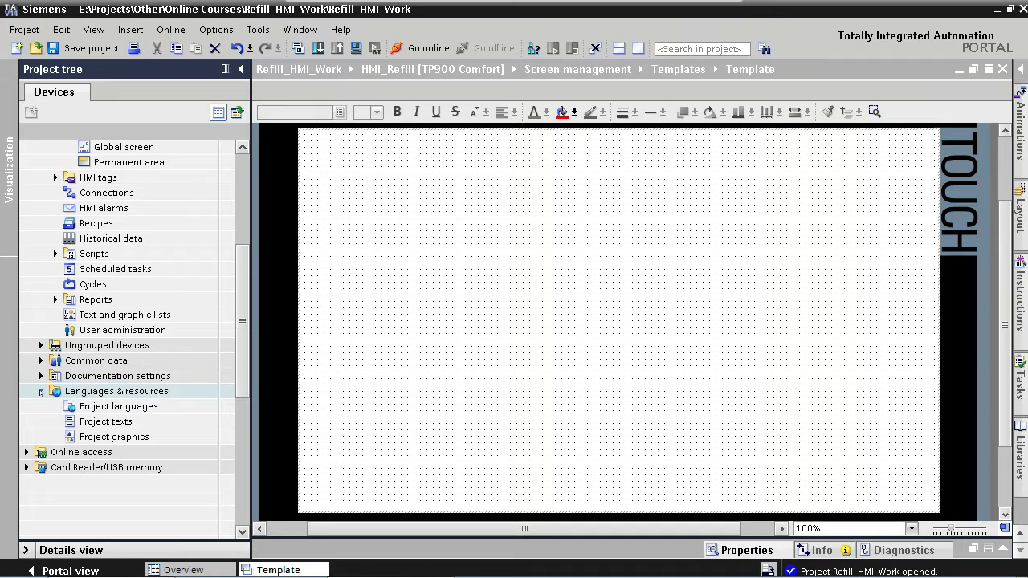
{"action": "left_click", "coordinate": [94, 439]}
{"action": "double_click", "coordinate": [94, 441]}
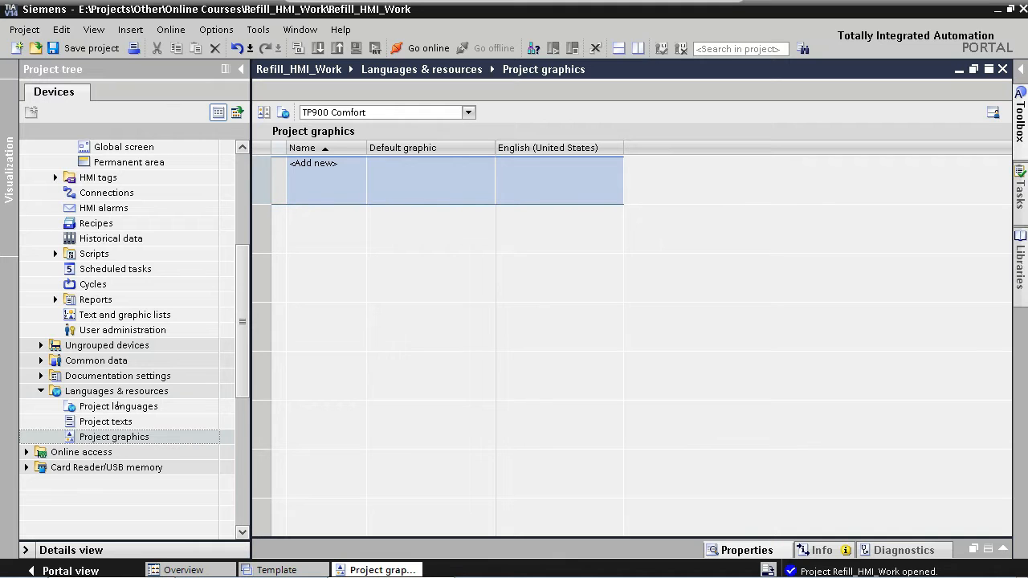
- Import the PNG graphics from the Graphics folder, from Background_Template.png through Process_Tank_Supply.png, into the project graphics
{"action": "left_click", "coordinate": [362, 191]}
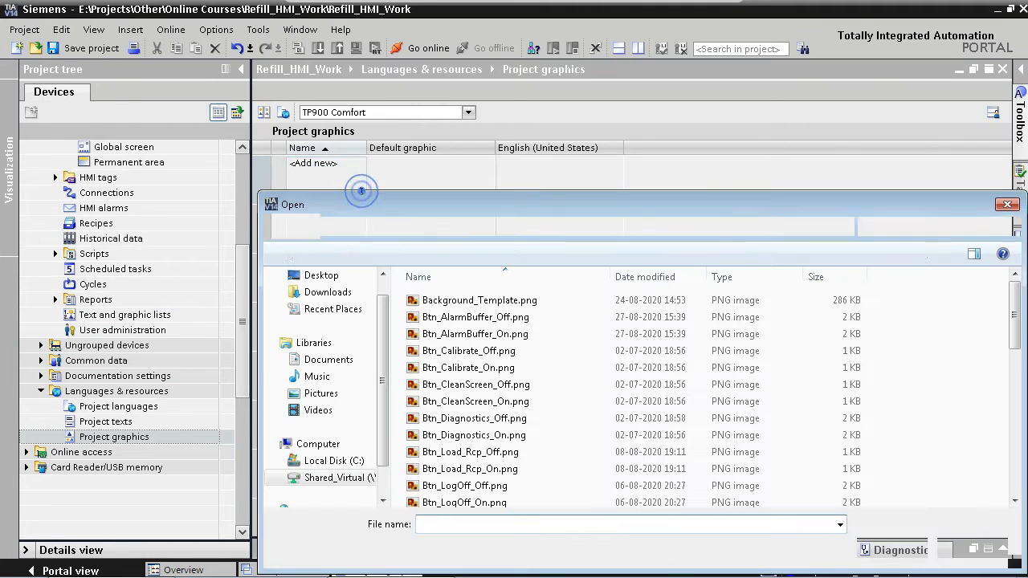
{"action": "double_click", "coordinate": [446, 300]}
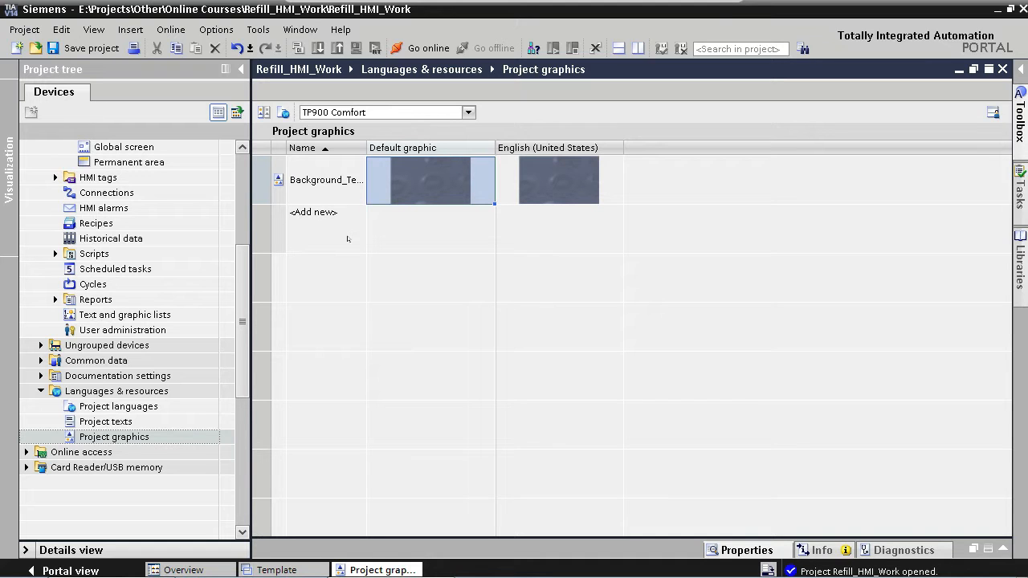
{"action": "left_click", "coordinate": [355, 236]}
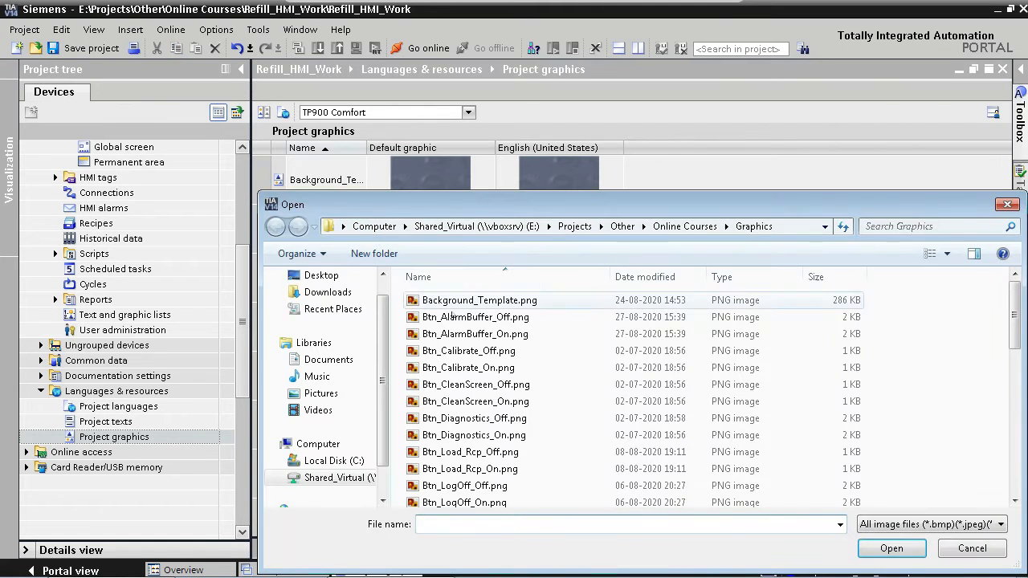
{"action": "left_click", "coordinate": [456, 318]}
{"action": "double_click", "coordinate": [456, 318]}
{"action": "left_click", "coordinate": [318, 259]}
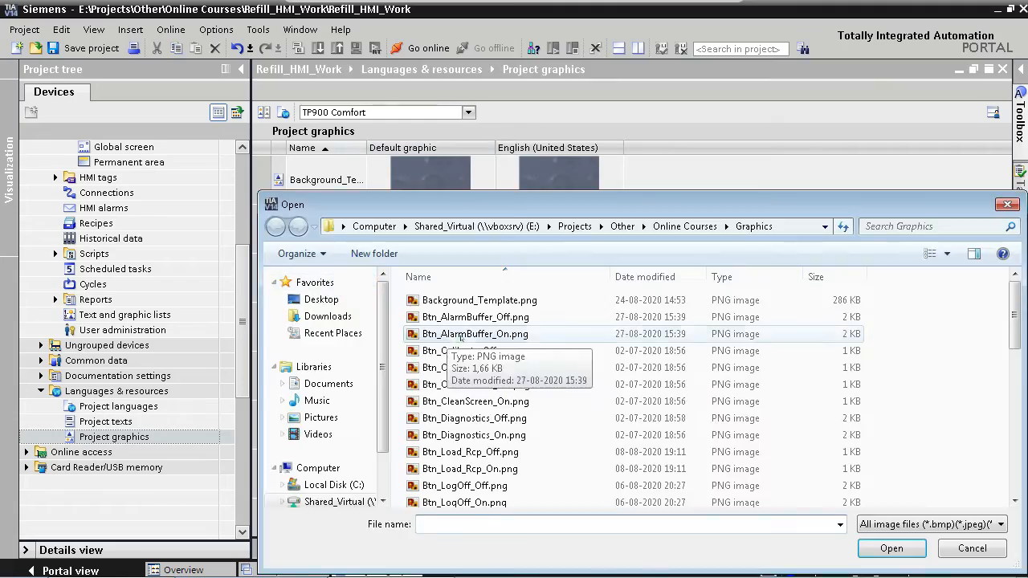
{"action": "double_click", "coordinate": [447, 334]}
{"action": "left_click", "coordinate": [351, 321]}
{"action": "double_click", "coordinate": [436, 197]}
{"action": "left_click", "coordinate": [352, 371]}
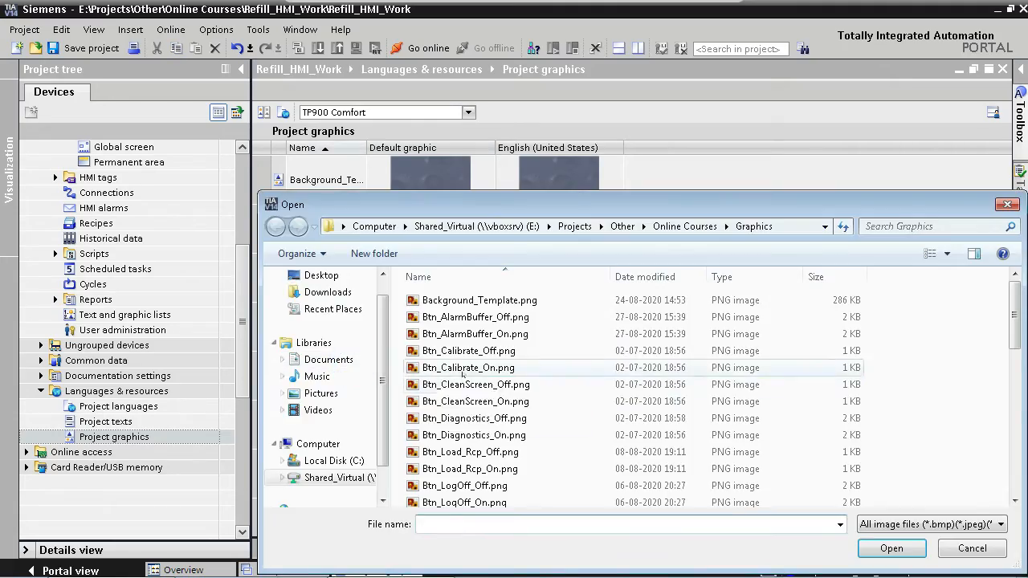
{"action": "double_click", "coordinate": [436, 216]}
{"action": "left_click", "coordinate": [351, 418]}
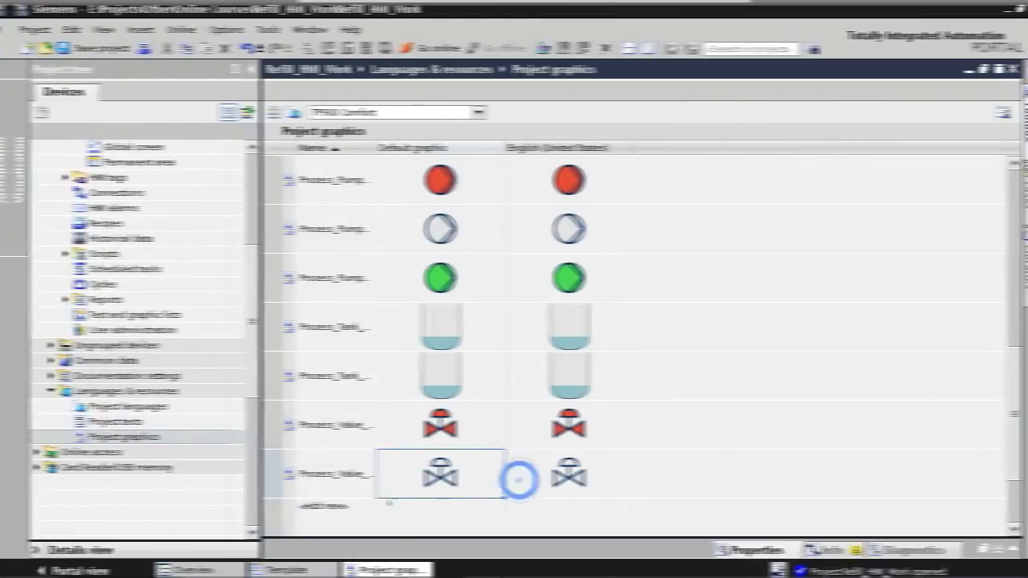
{"action": "left_click", "coordinate": [354, 514]}
{"action": "left_click", "coordinate": [530, 439]}
{"action": "scroll", "coordinate": [533, 446], "scroll_direction": "down", "scroll_amount": 10}
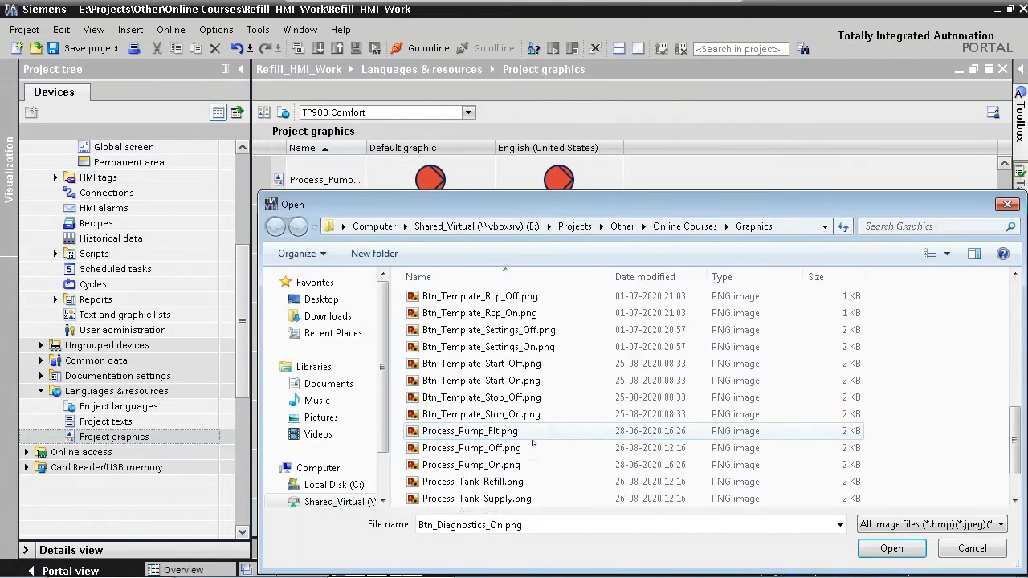
{"action": "double_click", "coordinate": [504, 498]}
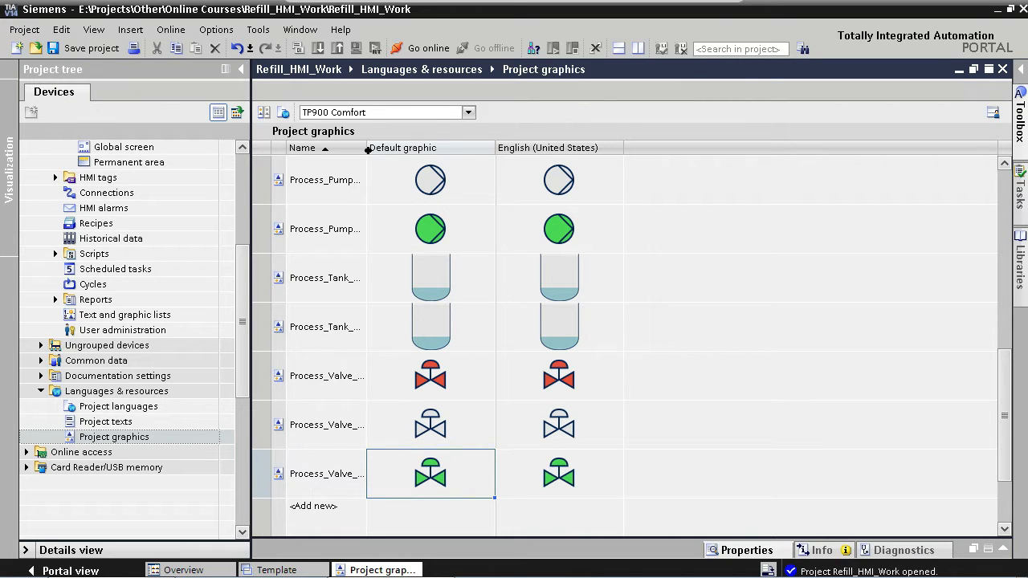
- Widen the Name column of the project graphics table and review the imported graphics
{"action": "left_click_drag", "start_coordinate": [366, 148], "coordinate": [431, 149]}
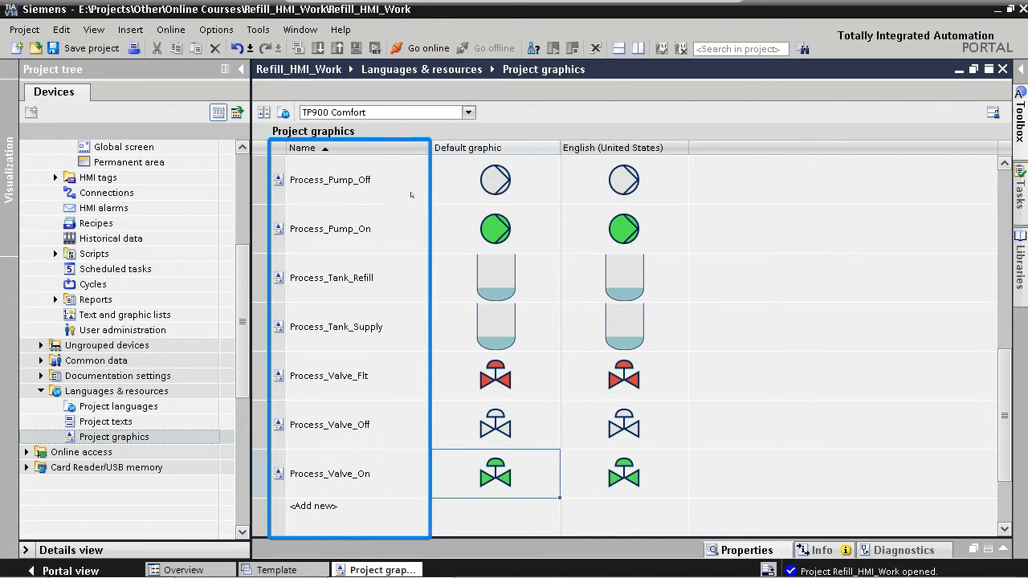
{"action": "scroll", "coordinate": [412, 195], "scroll_direction": "up", "scroll_amount": 3}
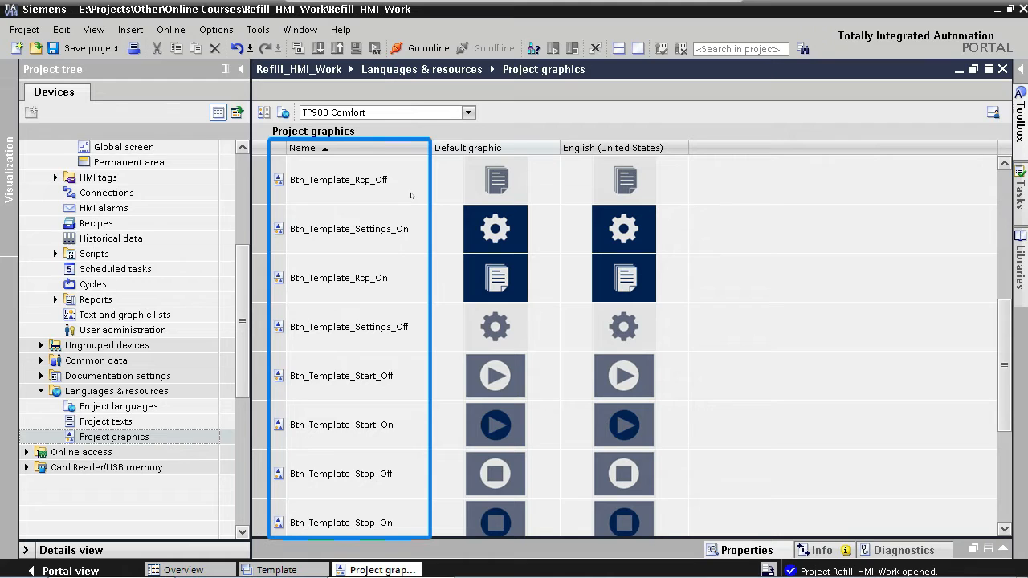
{"action": "scroll", "coordinate": [412, 195], "scroll_direction": "up", "scroll_amount": 6}
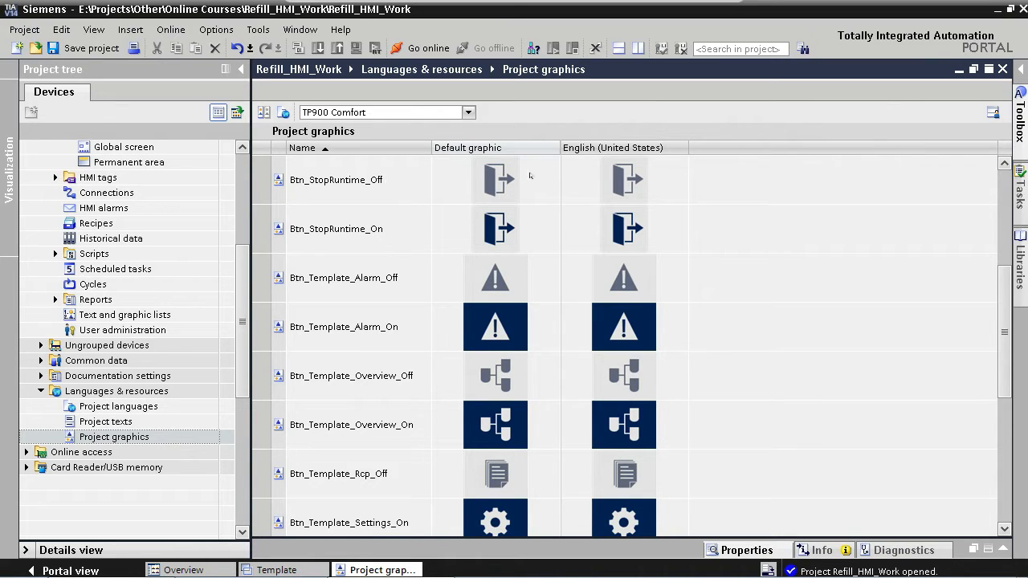
- Return to the Template screen and place a graphic view from the toolbox onto it
{"action": "left_click", "coordinate": [1003, 69]}
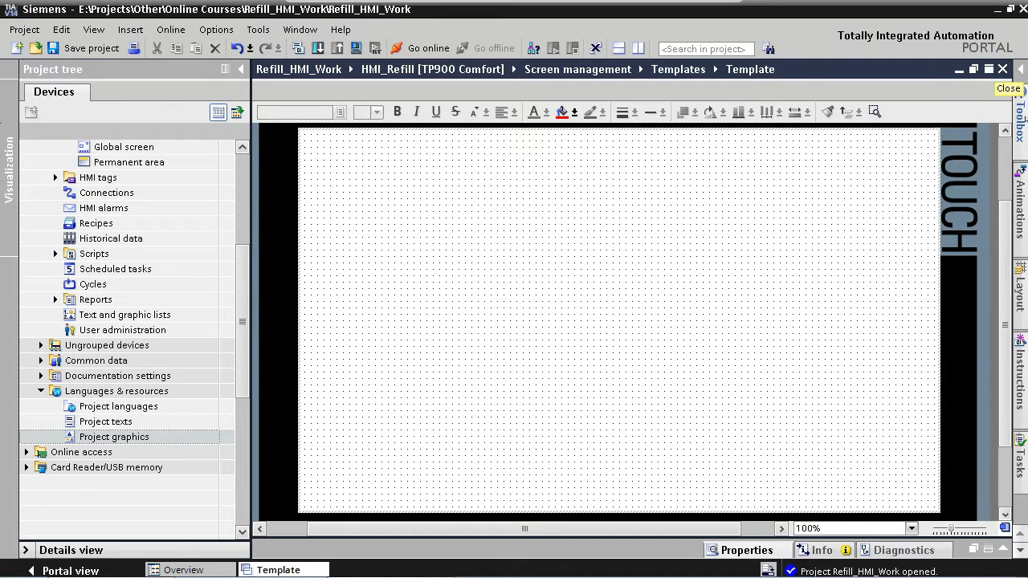
{"action": "left_click", "coordinate": [1021, 116]}
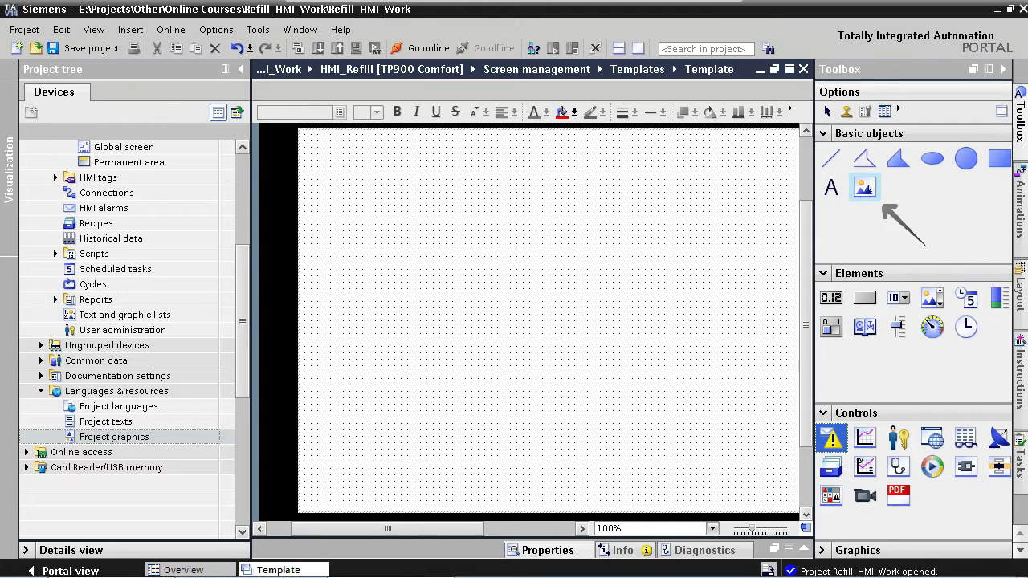
{"action": "left_click_drag", "start_coordinate": [864, 187], "coordinate": [524, 226]}
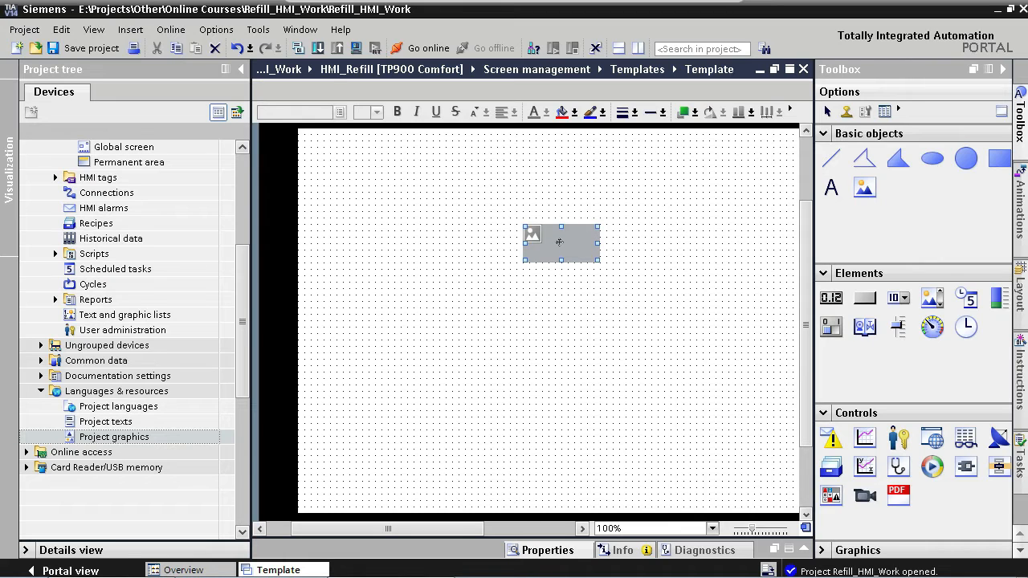
{"action": "double_click", "coordinate": [560, 242]}
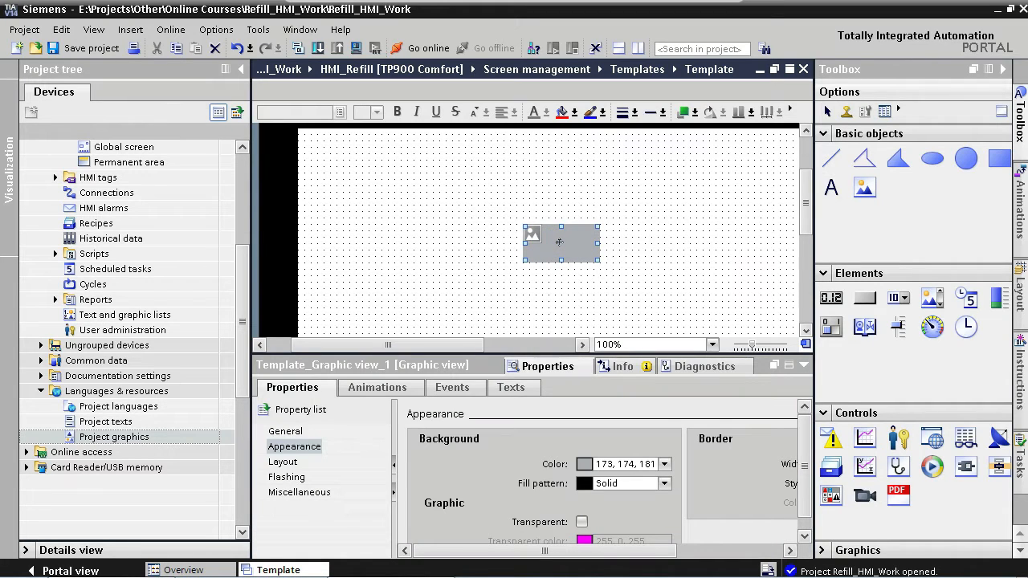
- Assign the Background_Template graphic to the graphic view
{"action": "left_click", "coordinate": [1002, 69]}
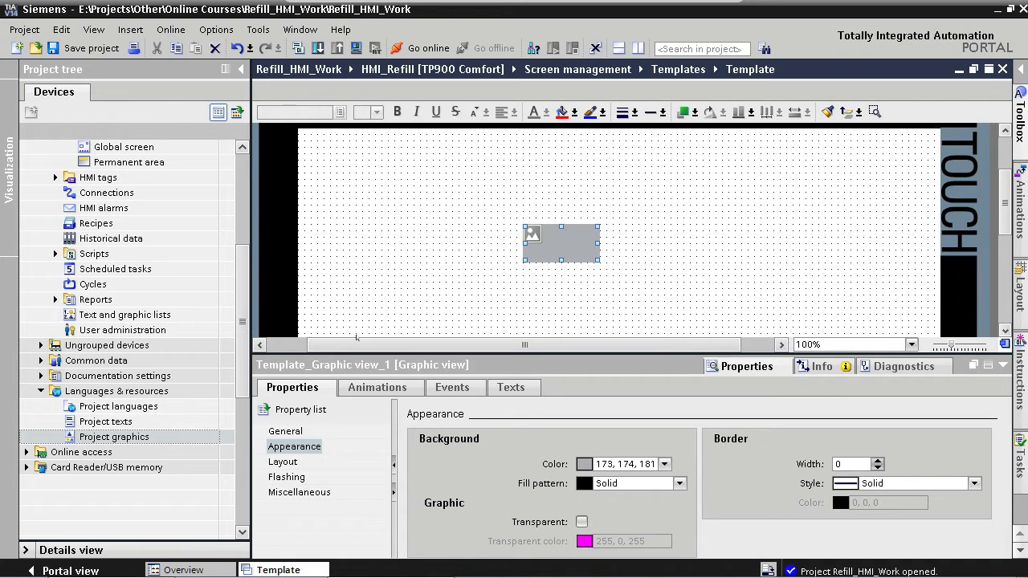
{"action": "left_click", "coordinate": [294, 446]}
{"action": "left_click", "coordinate": [286, 433]}
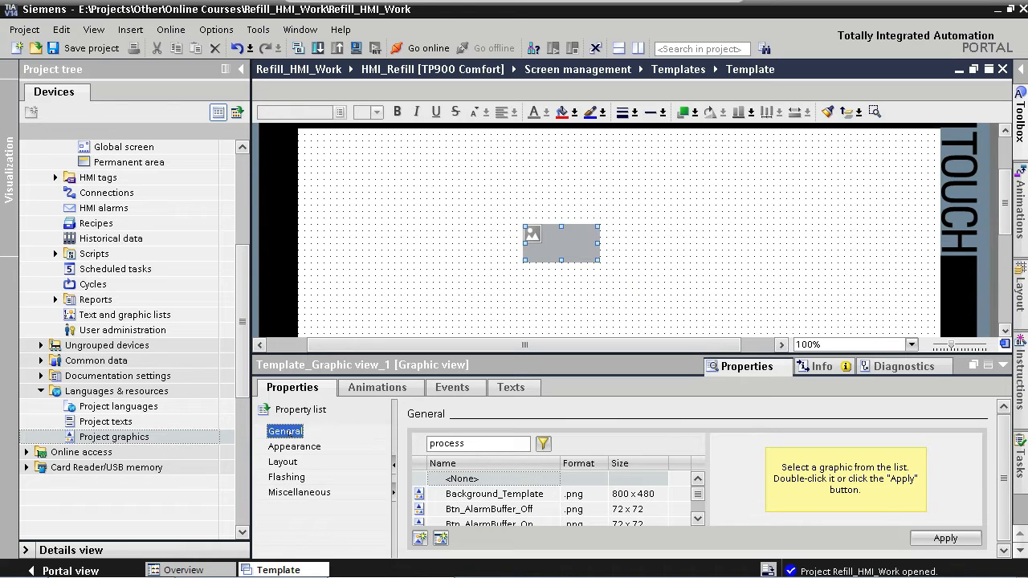
{"action": "left_click", "coordinate": [470, 495]}
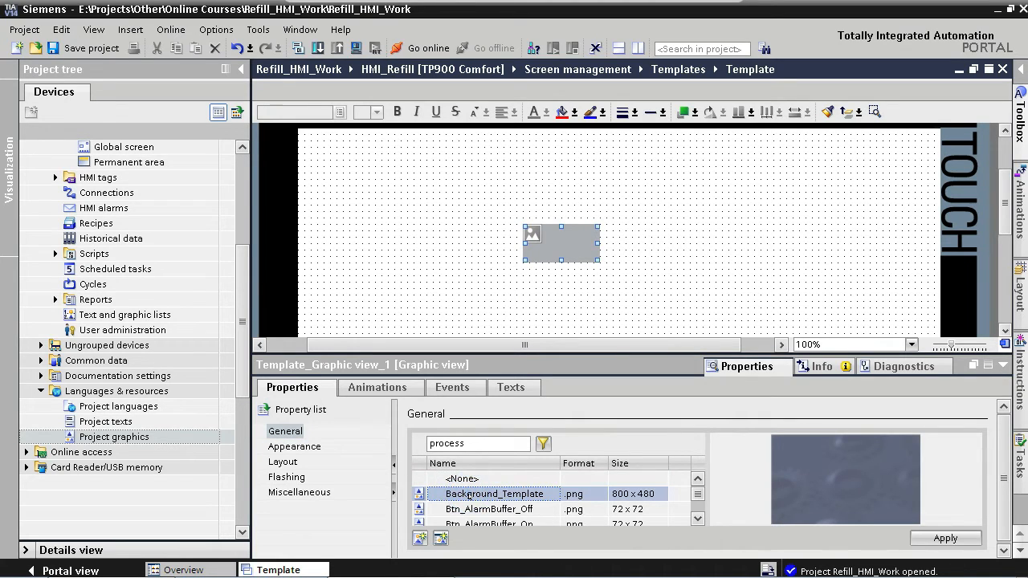
{"action": "double_click", "coordinate": [469, 494]}
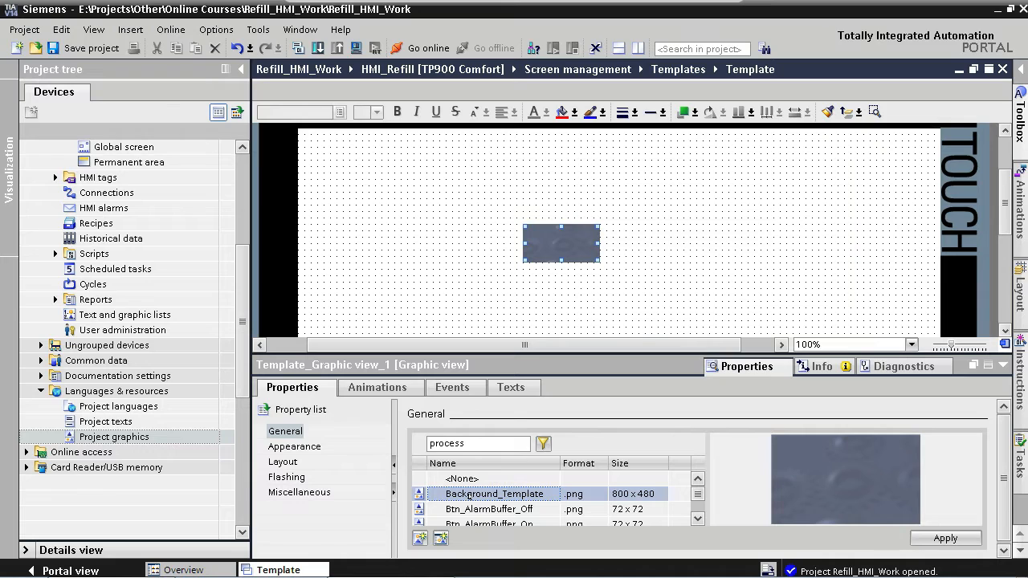
- Set the graphic view to adjust its size to the graphic and position it at X 0, Y 0
{"action": "left_click", "coordinate": [283, 462]}
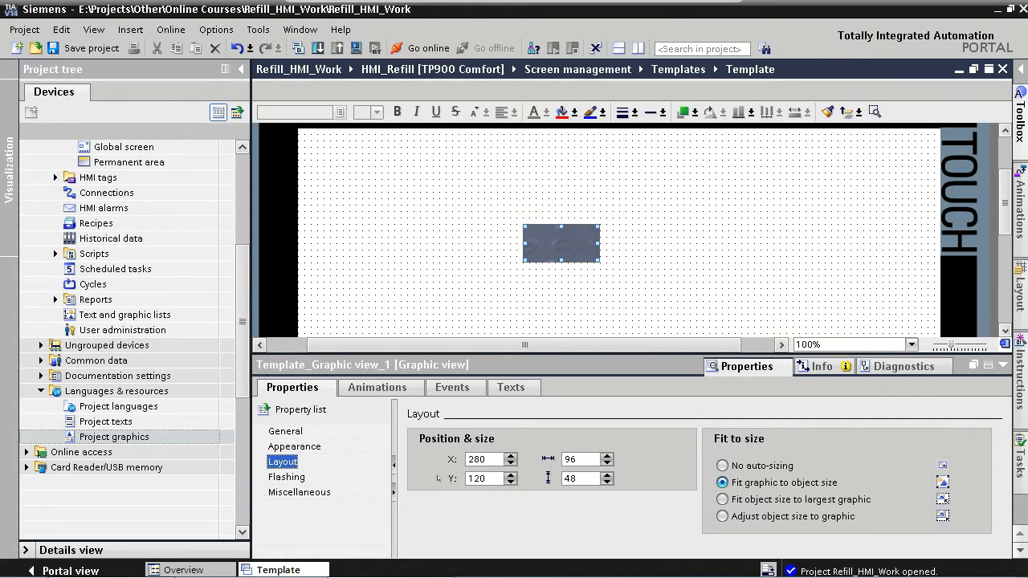
{"action": "left_click", "coordinate": [722, 516]}
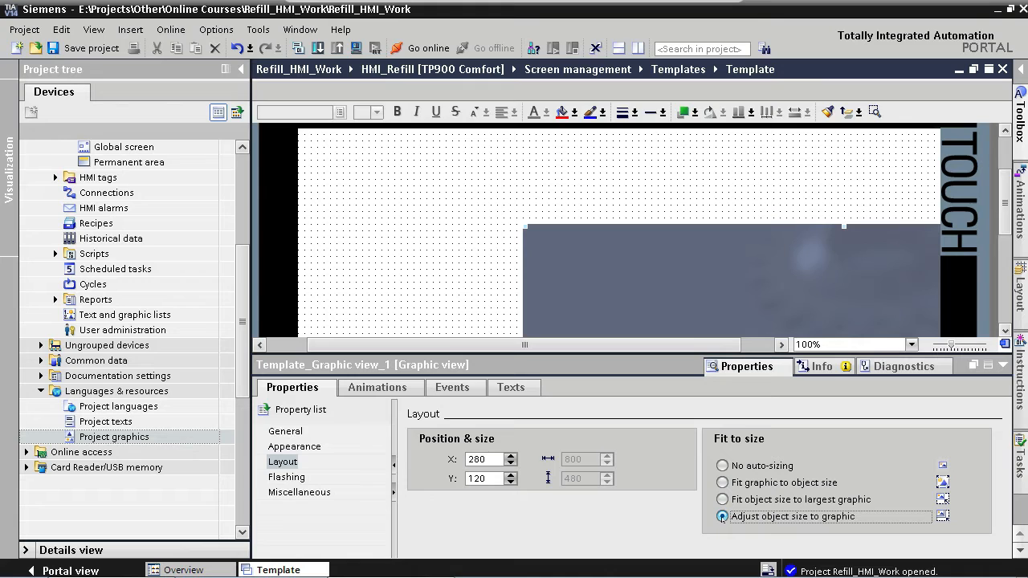
{"action": "left_click", "coordinate": [474, 459]}
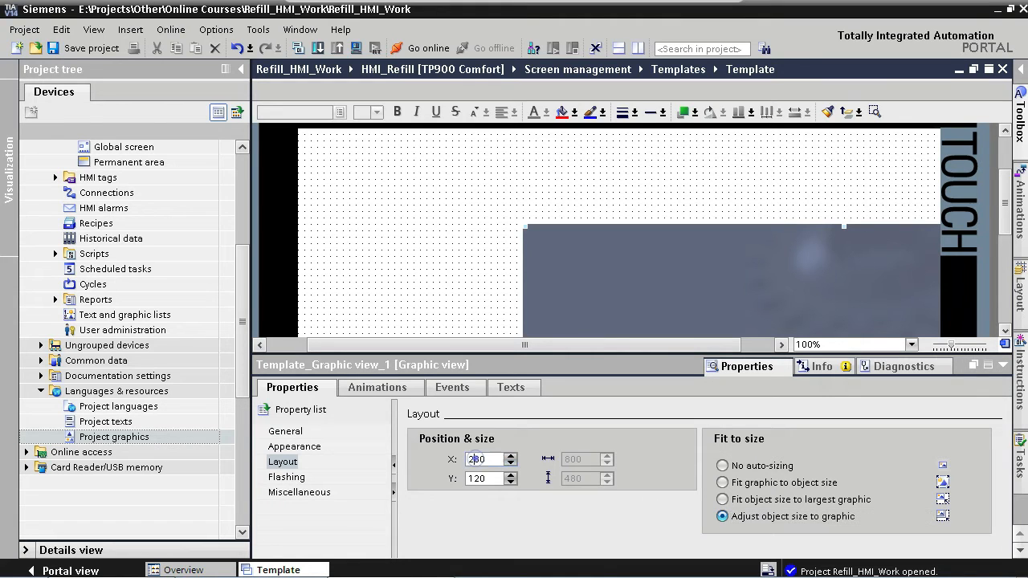
{"action": "double_click", "coordinate": [474, 459]}
{"action": "type", "text": "0"}
{"action": "key", "text": "Tab"}
{"action": "type", "text": "0"}
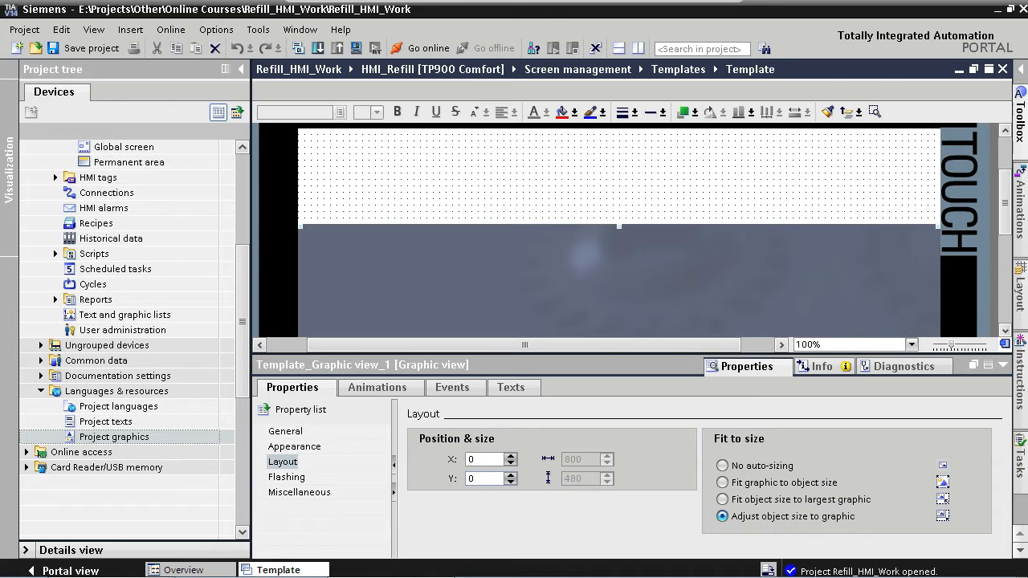
{"action": "key", "text": "Return"}
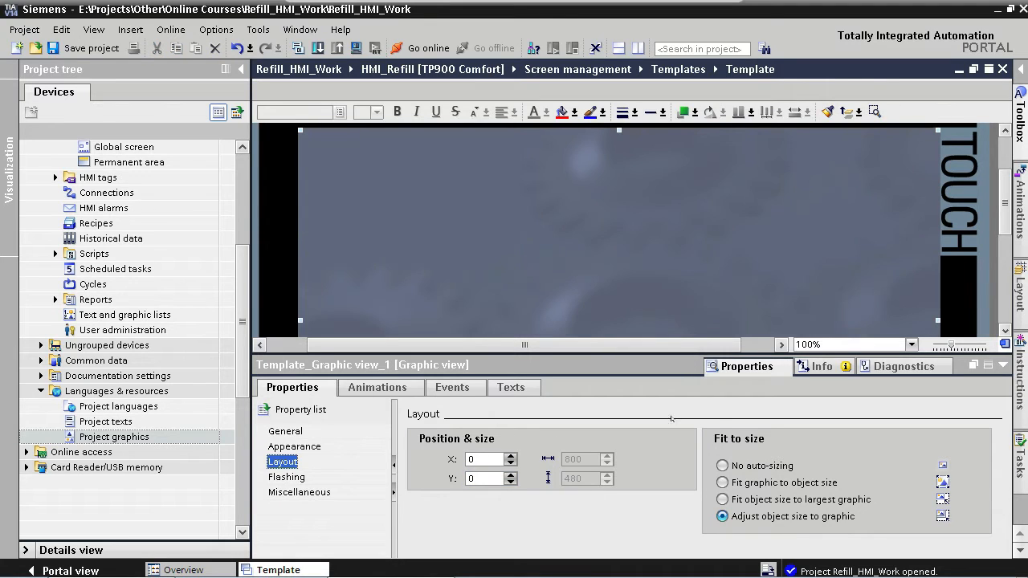
{"action": "left_click", "coordinate": [1003, 364]}
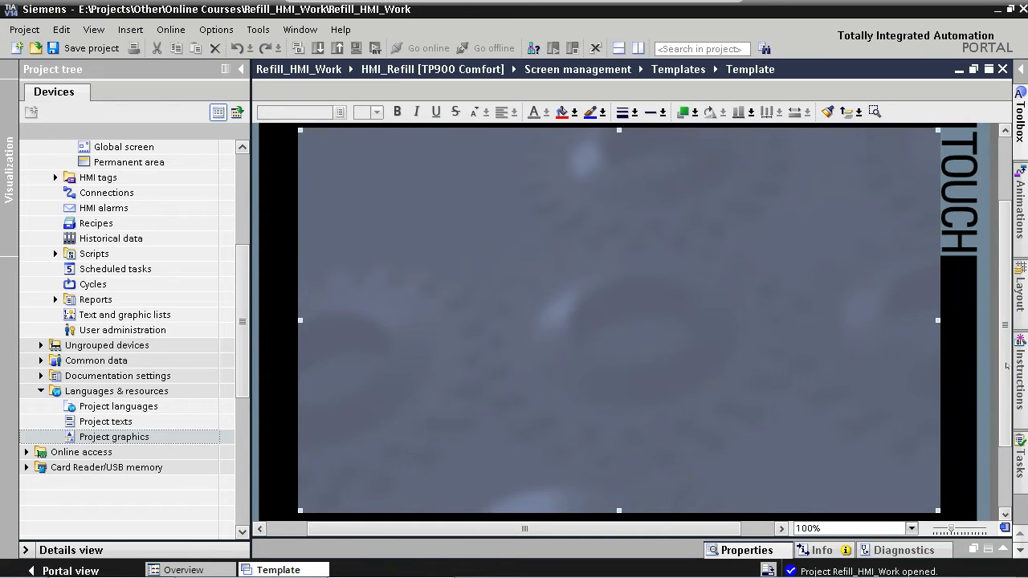
{"action": "left_click", "coordinate": [1001, 549]}
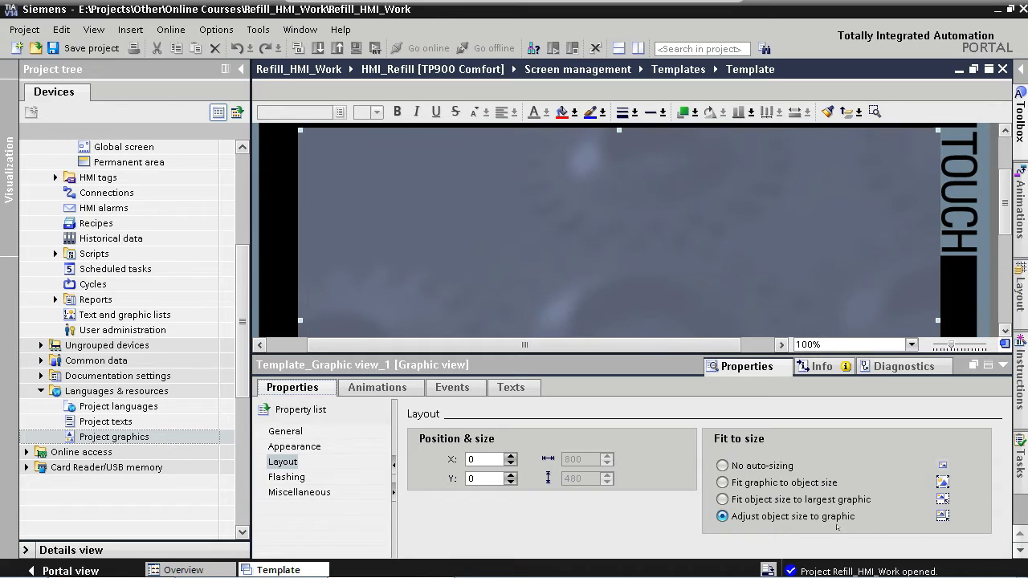
- Open the Layout task card and move the background graphic view from Layer_0 into Layer_1
{"action": "left_click", "coordinate": [326, 494]}
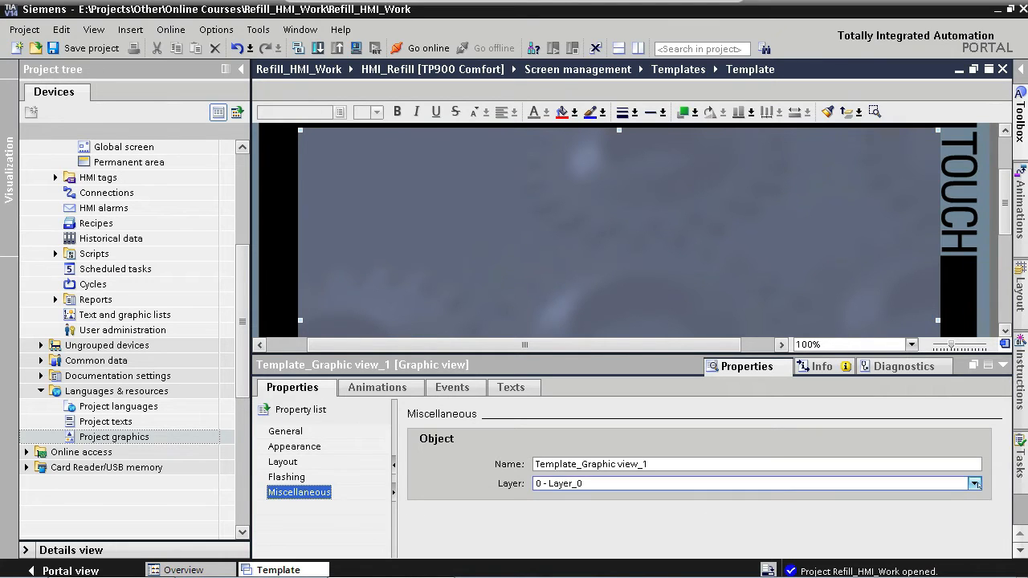
{"action": "left_click", "coordinate": [974, 483]}
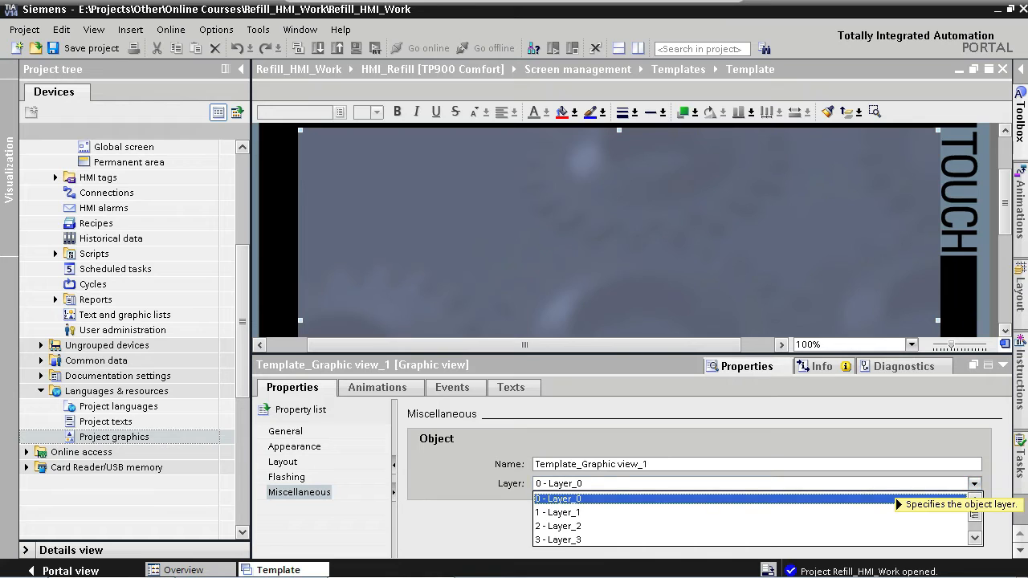
{"action": "left_click_drag", "start_coordinate": [975, 518], "coordinate": [977, 532]}
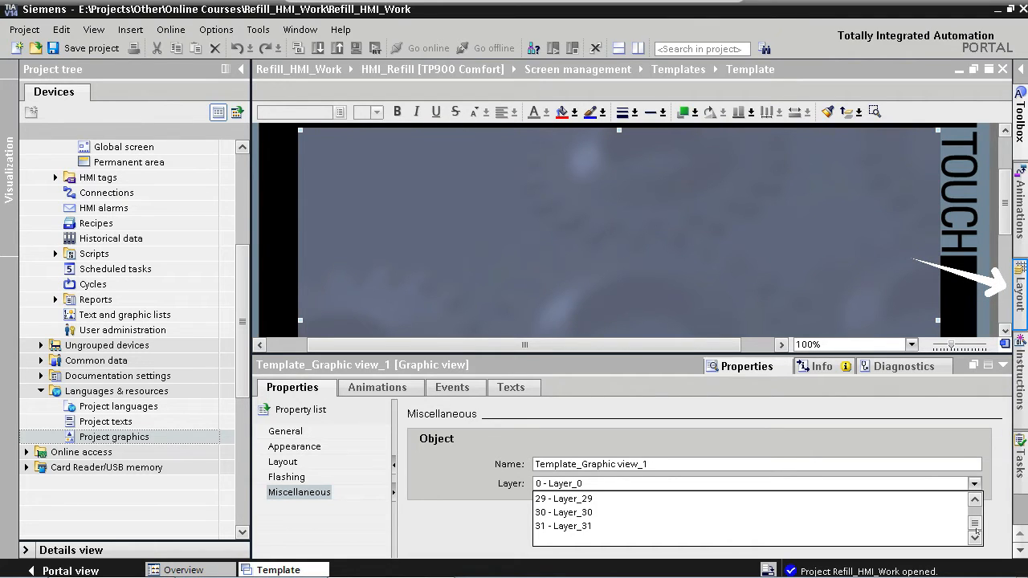
{"action": "left_click", "coordinate": [1022, 290]}
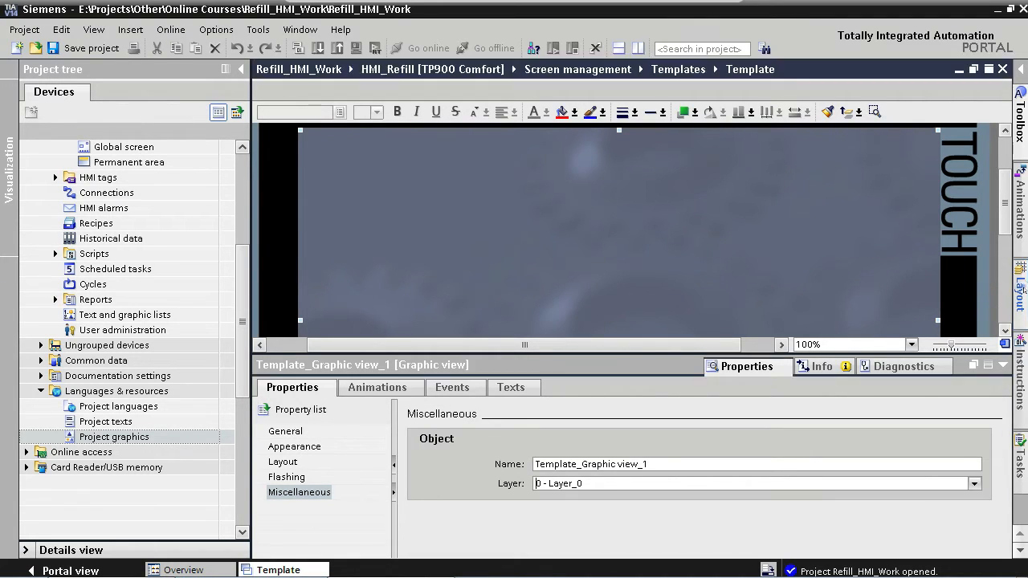
{"action": "left_click", "coordinate": [1022, 289]}
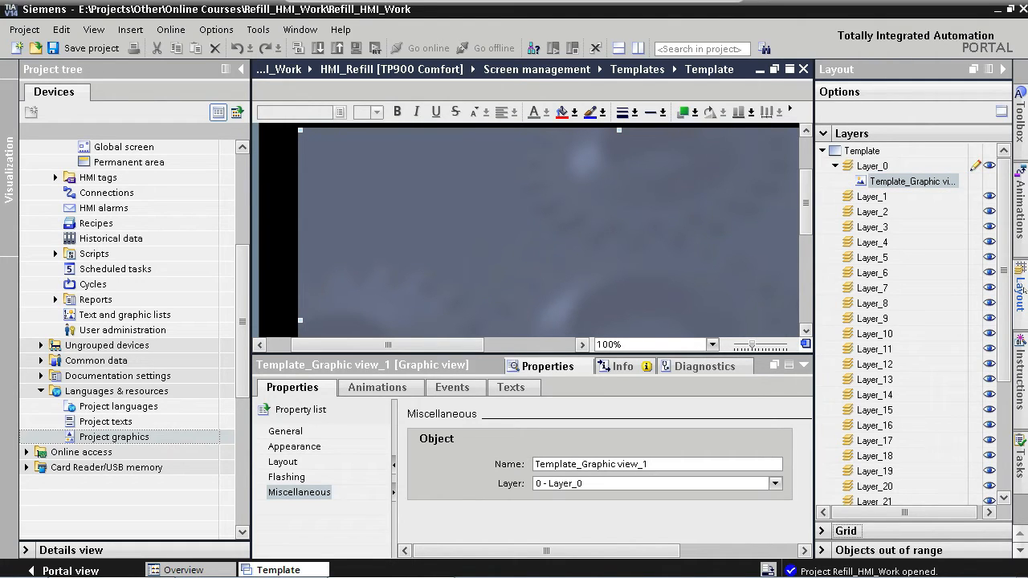
{"action": "left_click", "coordinate": [931, 182]}
{"action": "left_click_drag", "start_coordinate": [932, 182], "coordinate": [914, 200]}
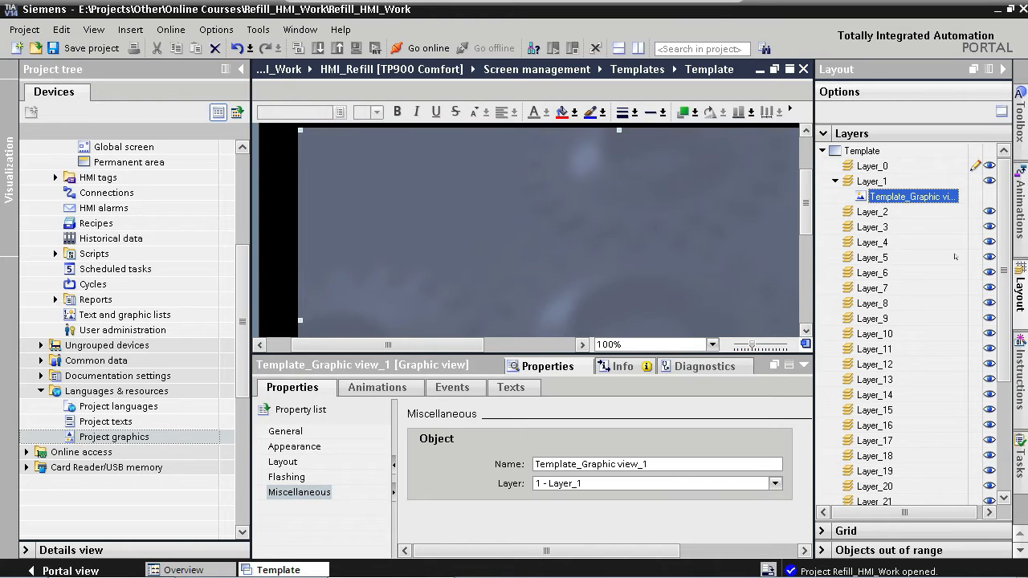
- Rename Layer_1 to "Layer_1 - Background"
{"action": "left_click", "coordinate": [881, 182]}
{"action": "key", "text": "F2"}
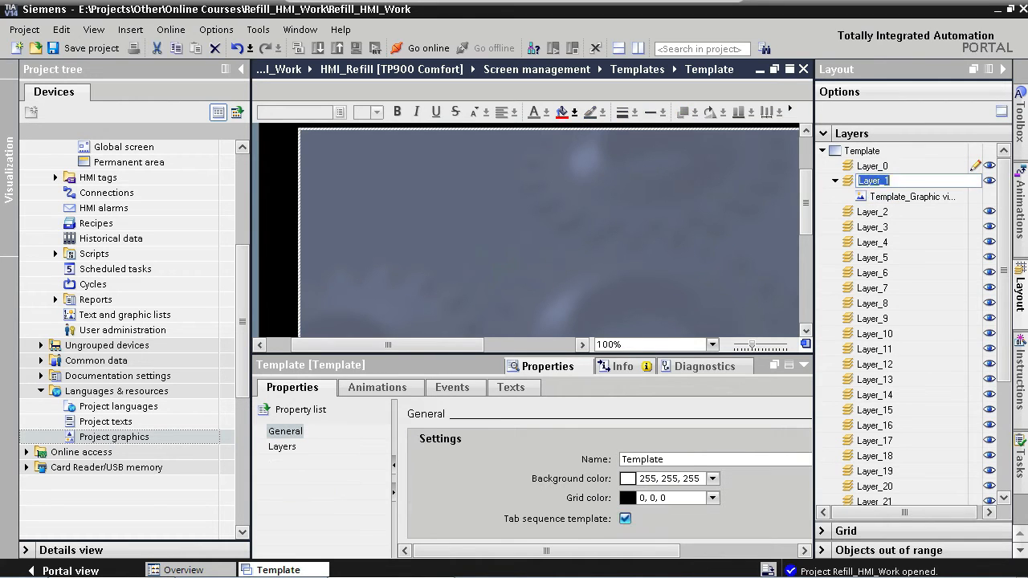
{"action": "key", "text": "End"}
{"action": "type", "text": "- Background"}
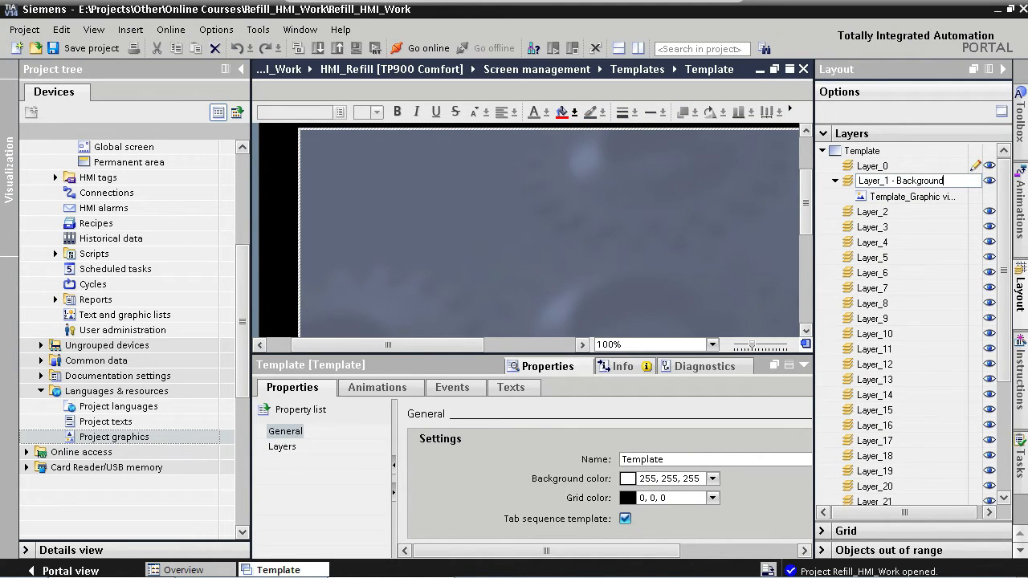
{"action": "key", "text": "Return"}
- Rename Layer_2 to "Layer_2 - Graphics"
{"action": "left_click", "coordinate": [871, 212]}
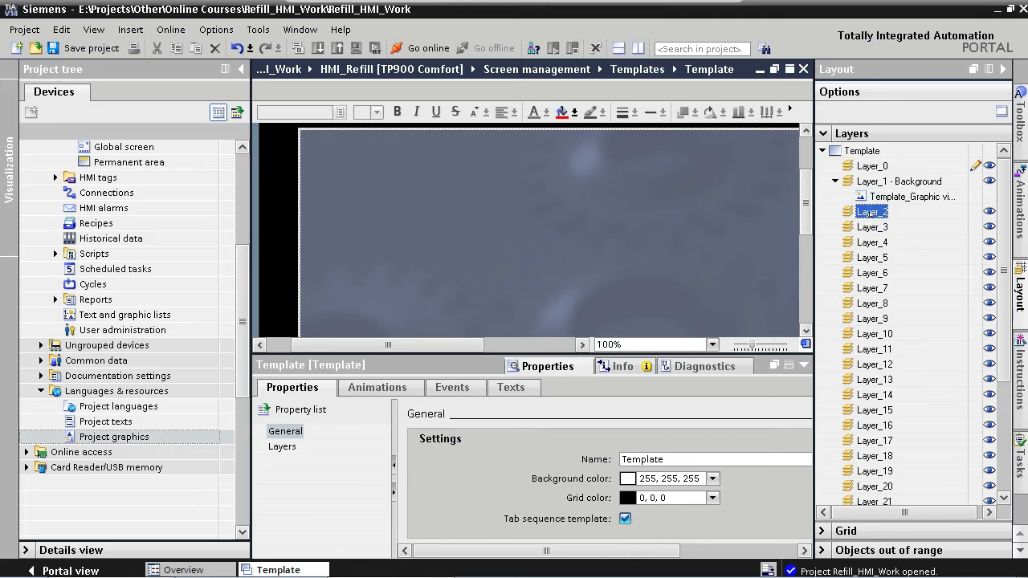
{"action": "key", "text": "F2"}
{"action": "key", "text": "End"}
{"action": "type", "text": "- Graphics"}
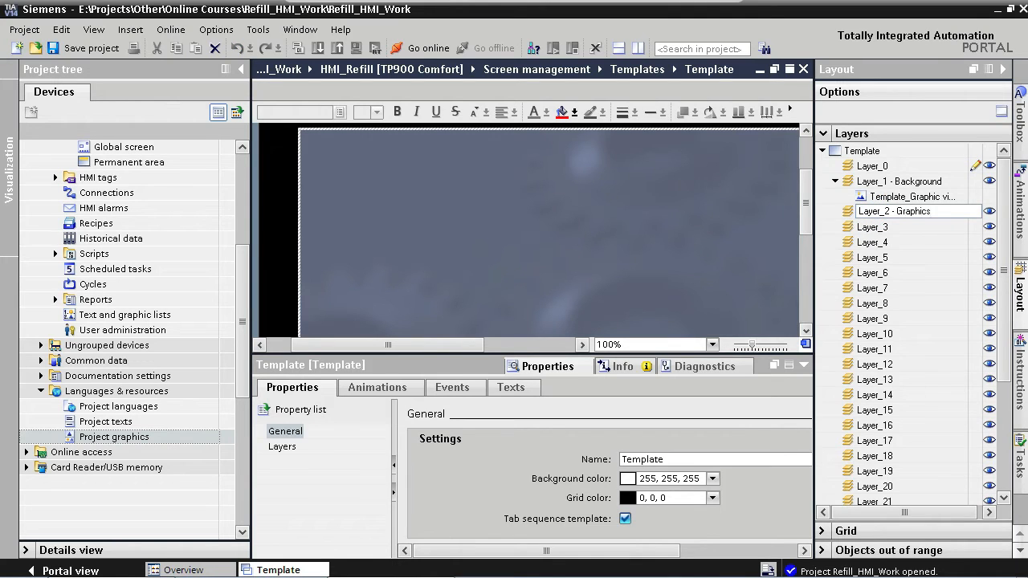
- Rename Layer_3 to "Layer_3 - Text"
{"action": "left_click", "coordinate": [874, 228]}
{"action": "key", "text": "F2"}
{"action": "key", "text": "End"}
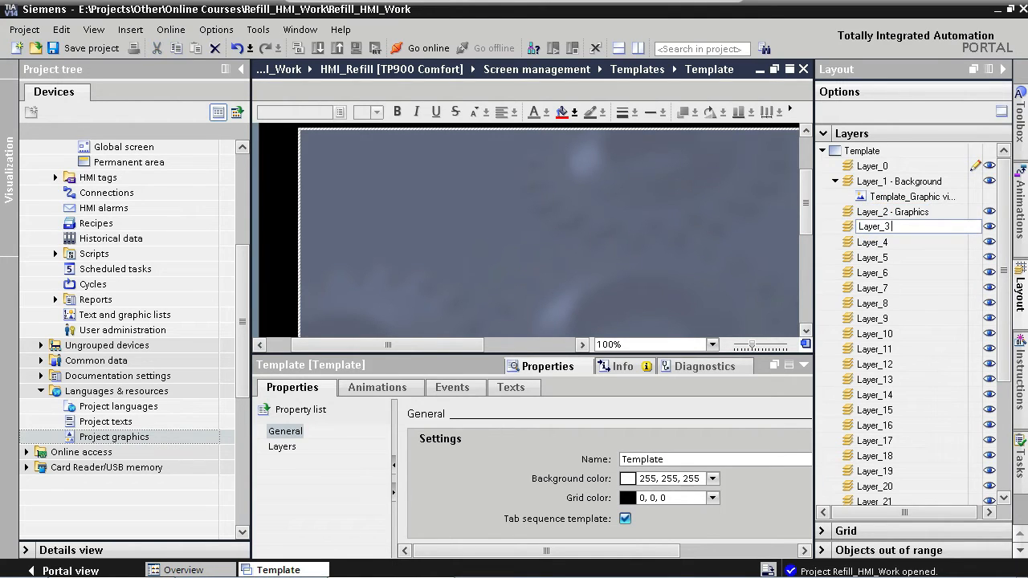
{"action": "type", "text": "- Text"}
{"action": "key", "text": "Return"}
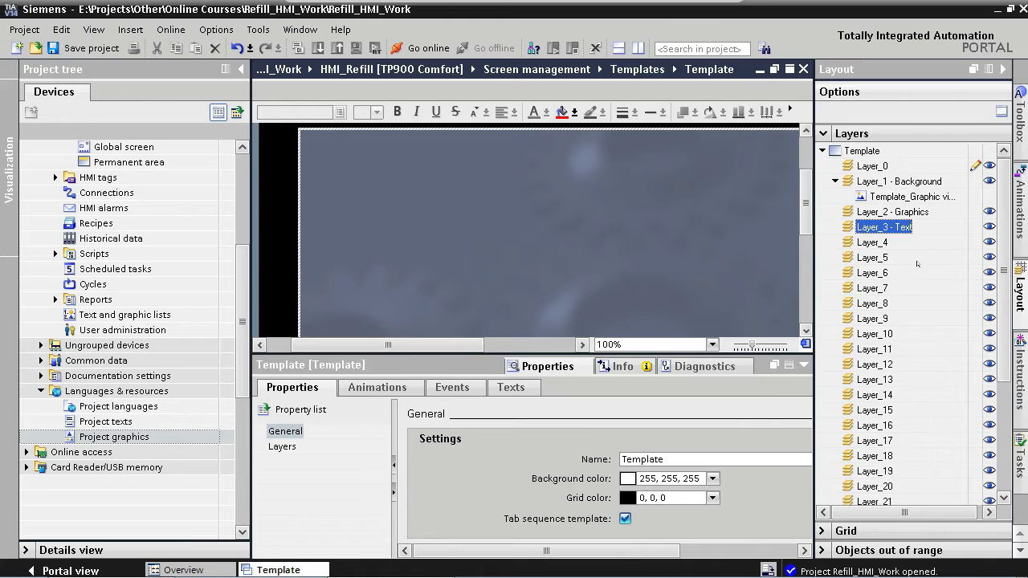
- Temporarily hide the background layer, show it again, and collapse the layout and properties panes
{"action": "left_click", "coordinate": [989, 181]}
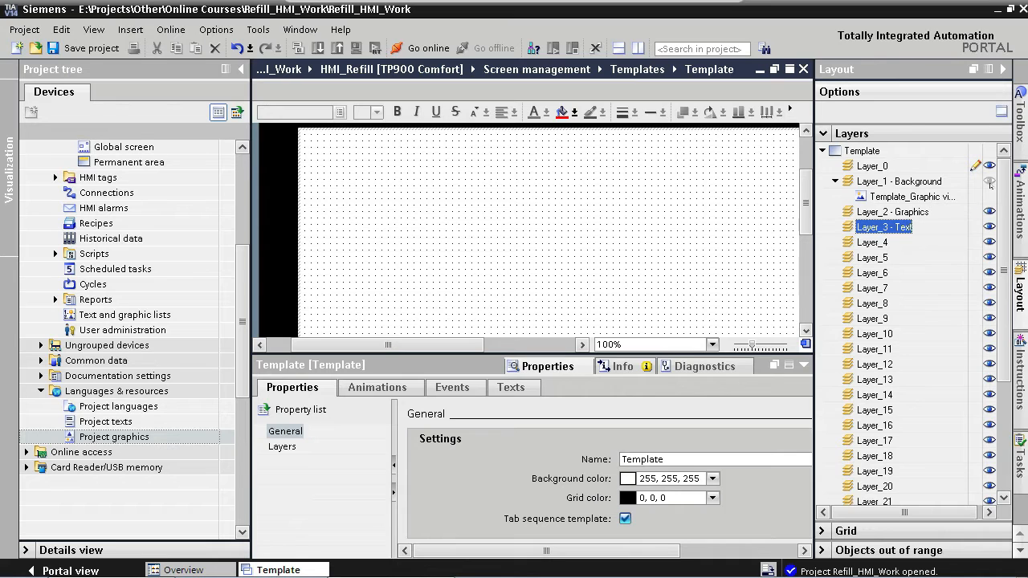
{"action": "left_click", "coordinate": [990, 182]}
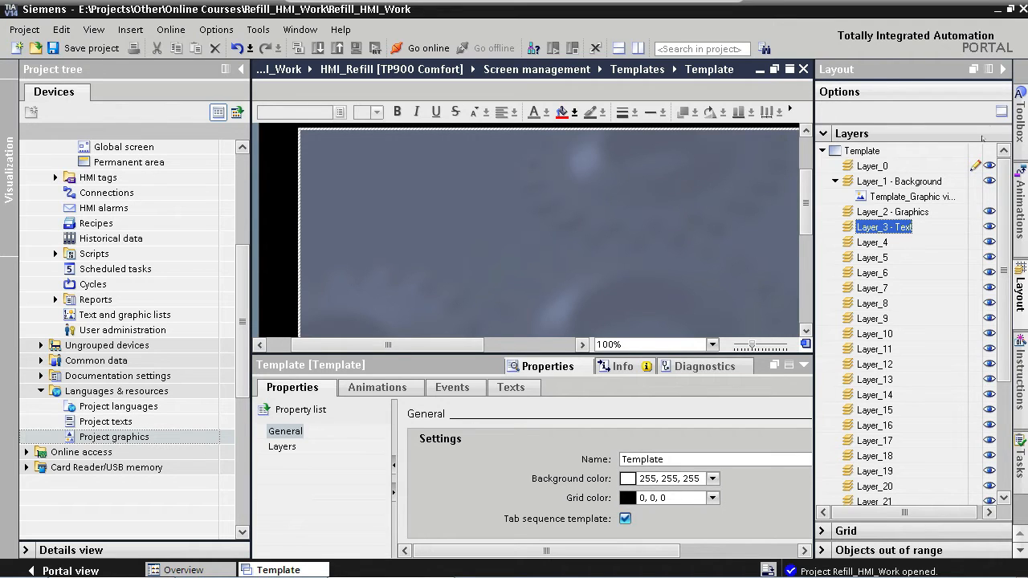
{"action": "left_click", "coordinate": [1002, 70]}
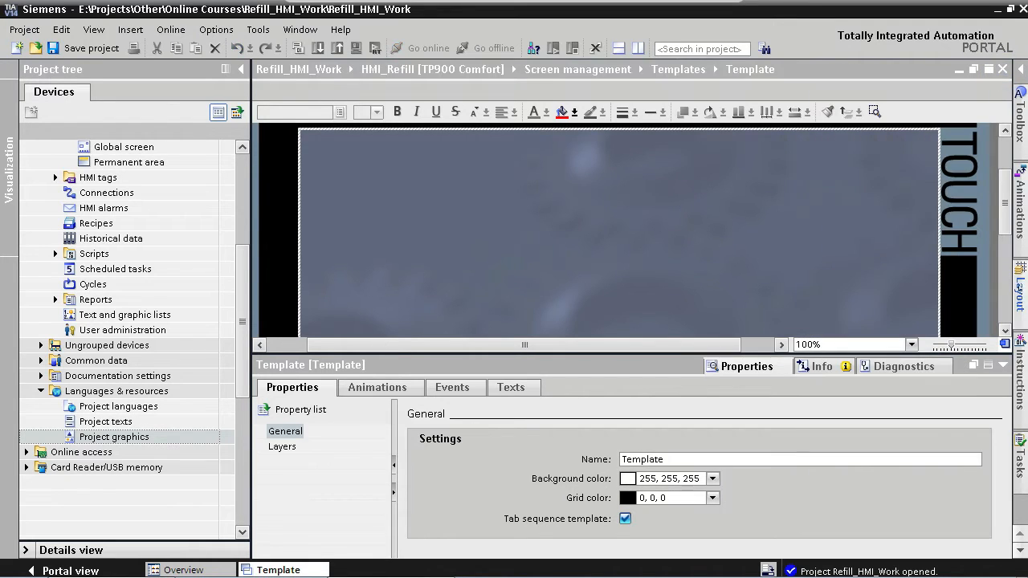
{"action": "left_click", "coordinate": [1003, 367]}
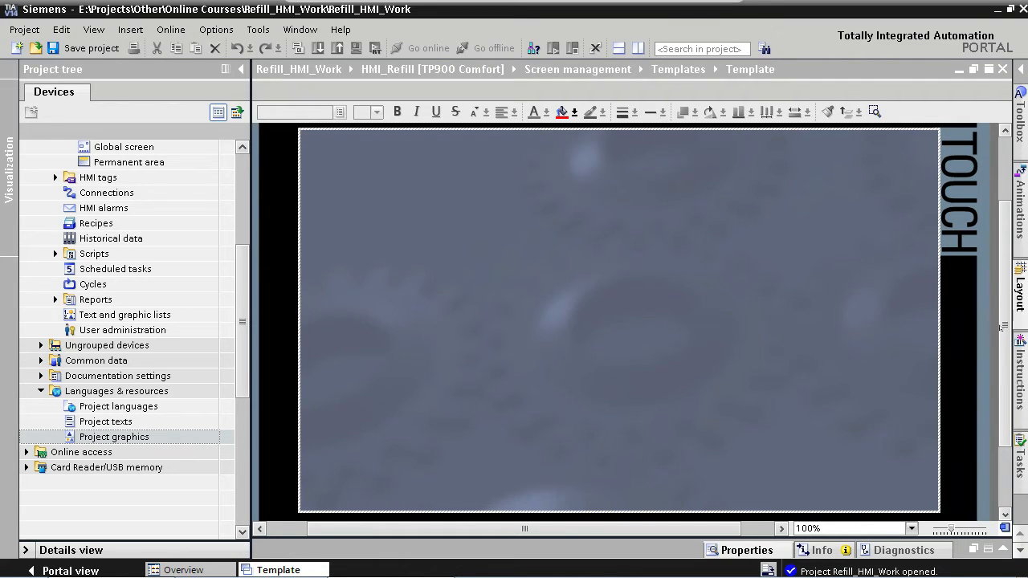
- Place a rectangle from the toolbox basic objects near the middle of the Template screen
{"action": "left_click", "coordinate": [1022, 121]}
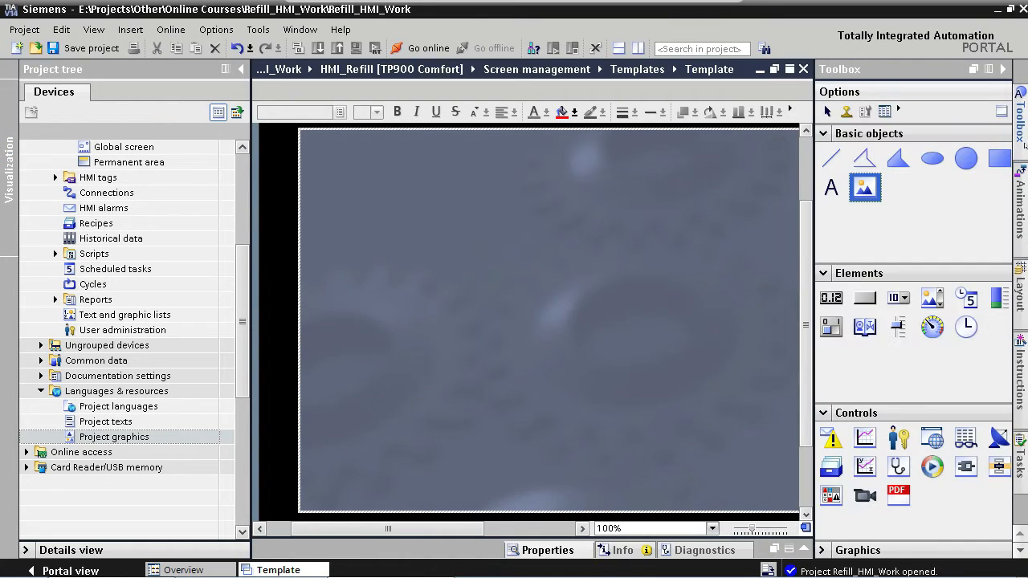
{"action": "left_click_drag", "start_coordinate": [997, 165], "coordinate": [550, 270]}
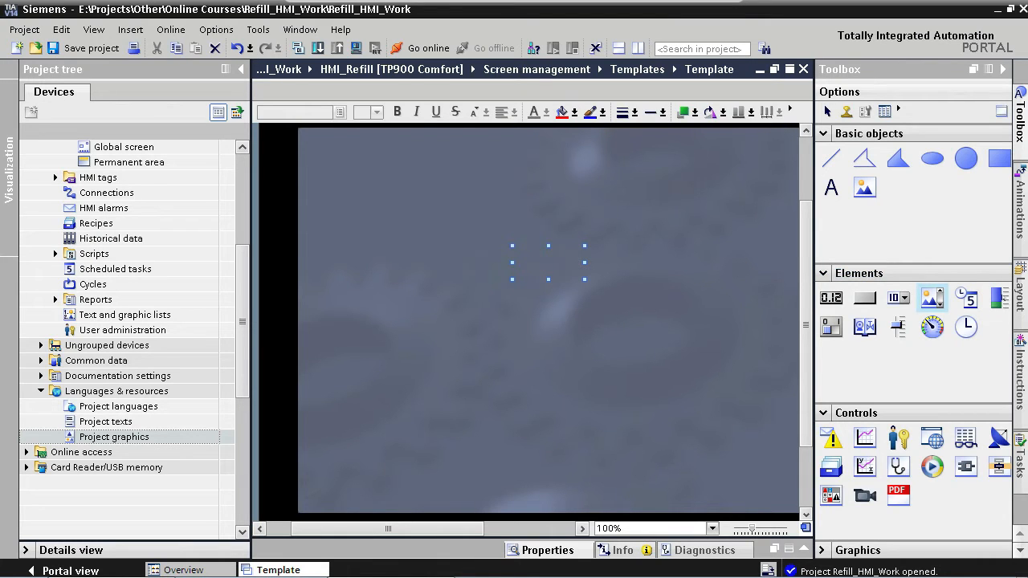
{"action": "left_click", "coordinate": [1019, 295]}
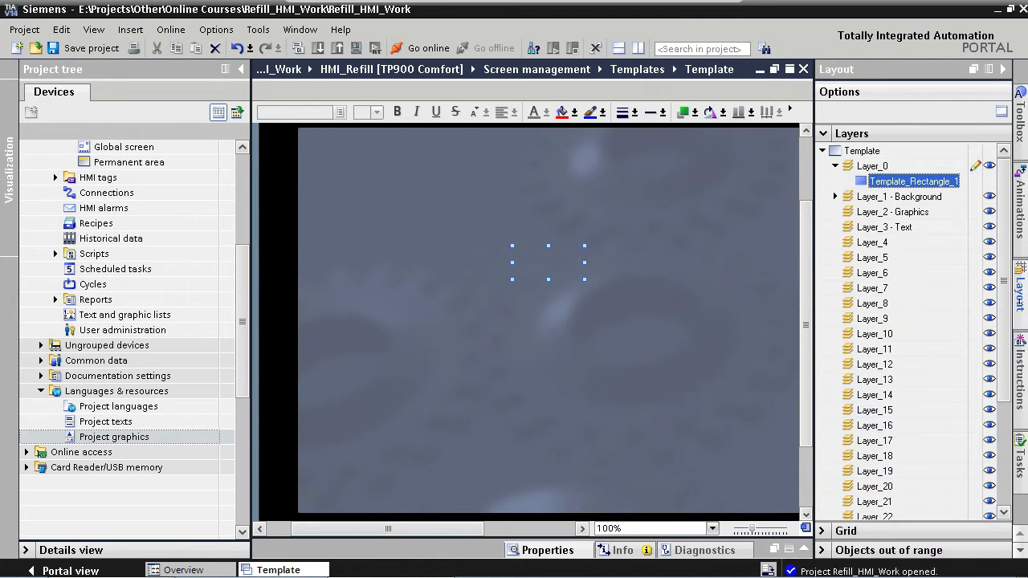
- Assign the rectangle to the "Layer_2 - Graphics" layer, hiding the background layer while selecting it
{"action": "left_click", "coordinate": [989, 197]}
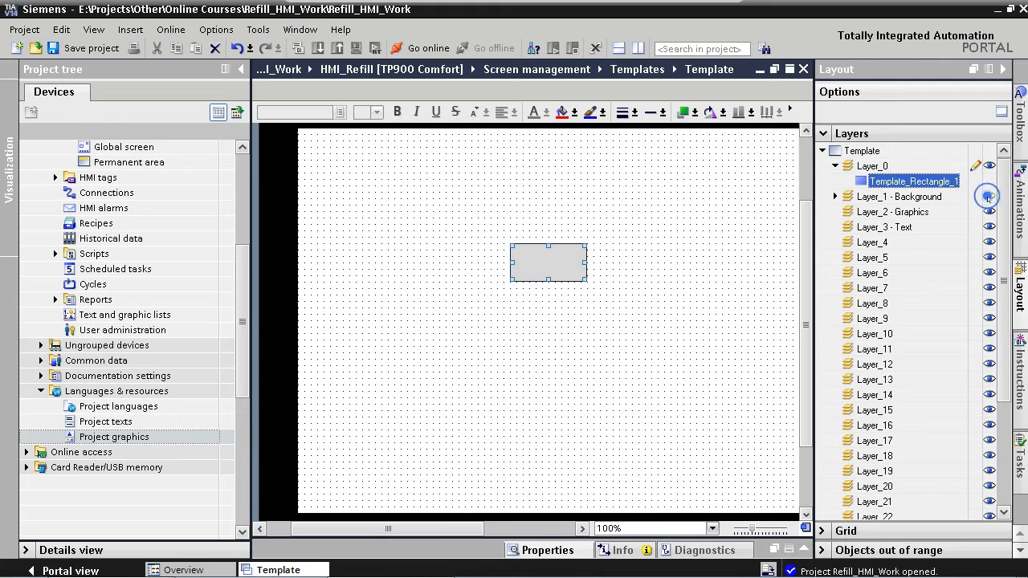
{"action": "left_click", "coordinate": [551, 256]}
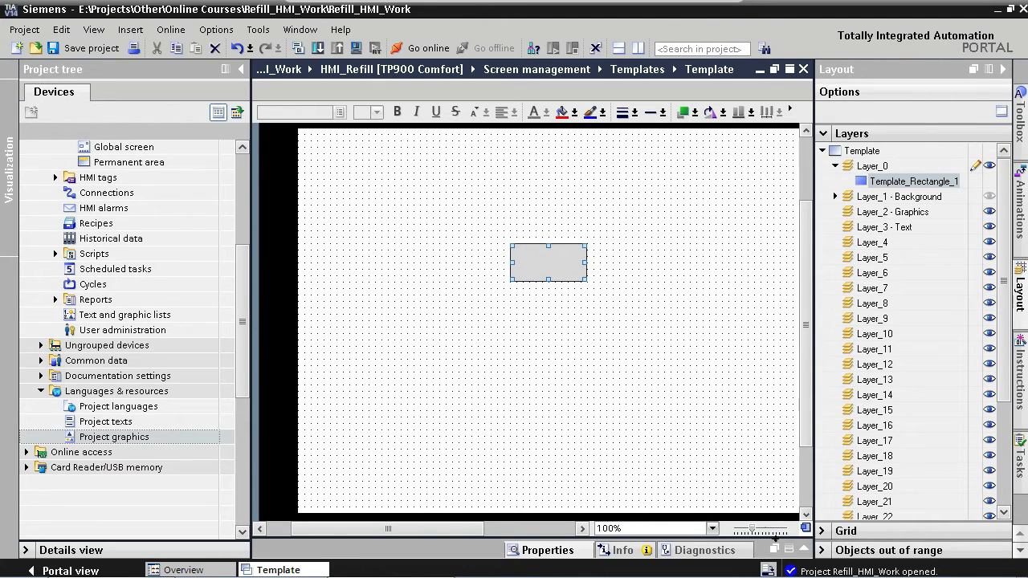
{"action": "left_click", "coordinate": [803, 550]}
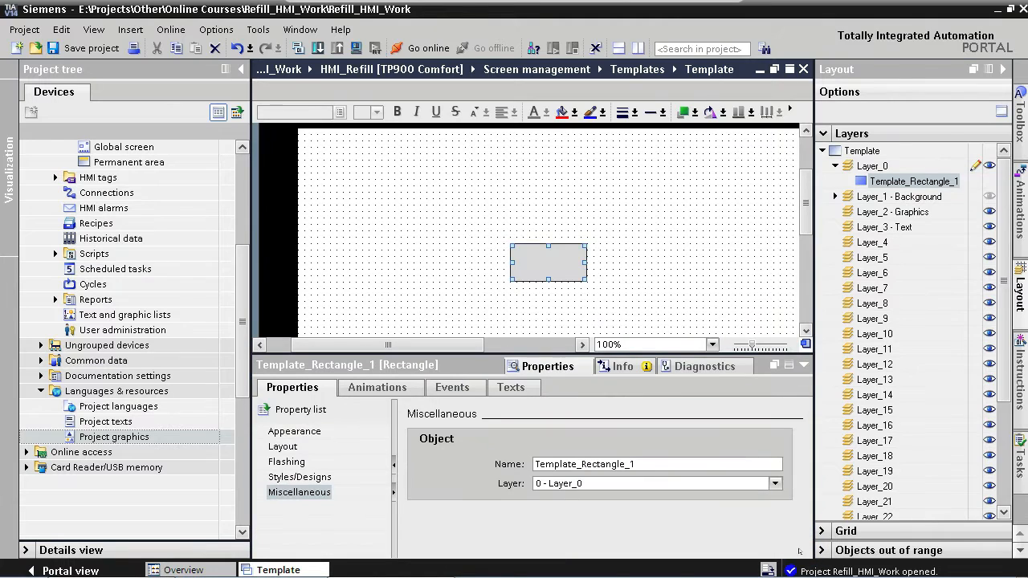
{"action": "left_click", "coordinate": [776, 484]}
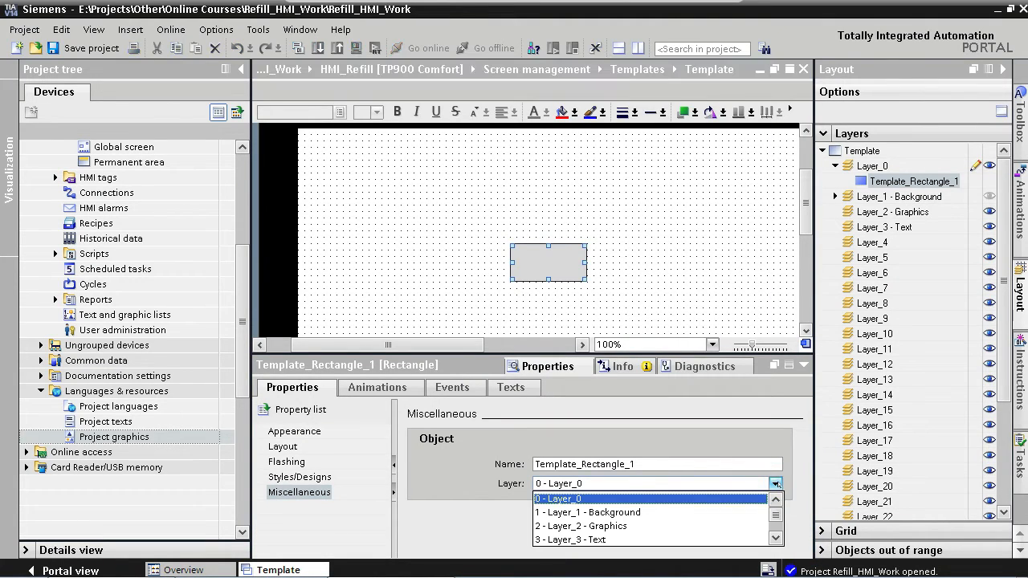
{"action": "left_click", "coordinate": [616, 526]}
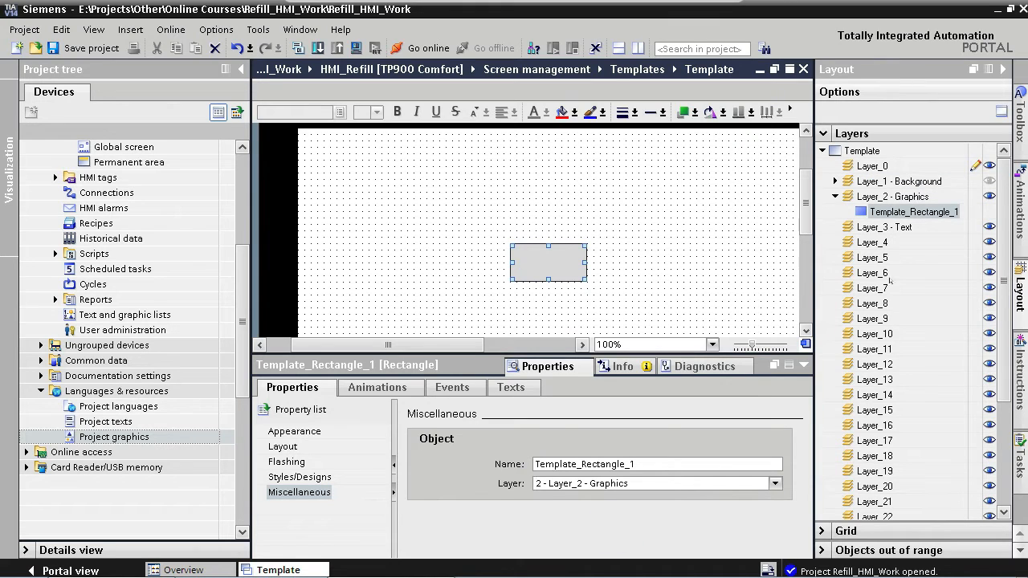
{"action": "left_click", "coordinate": [990, 181]}
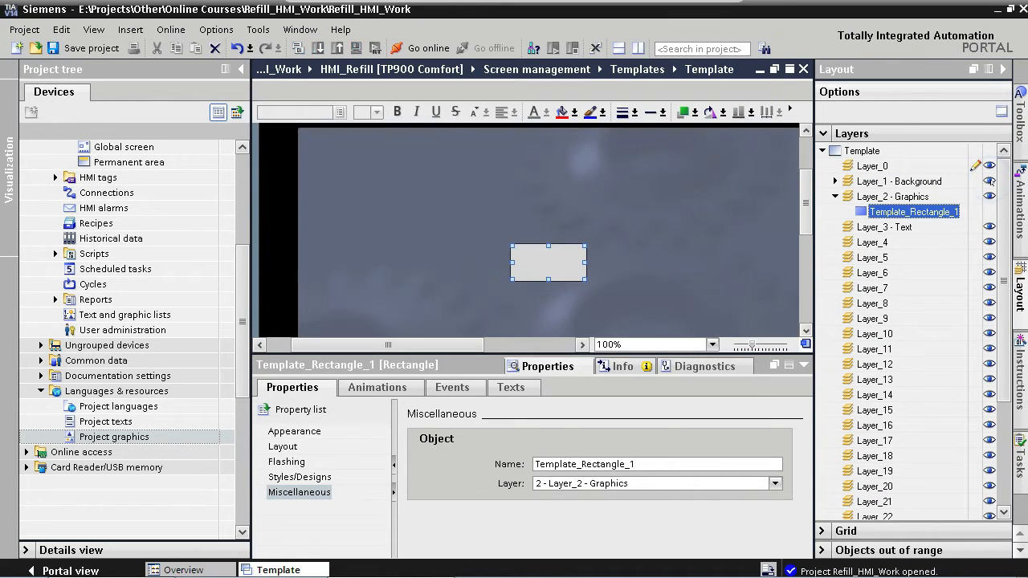
{"action": "left_click", "coordinate": [1002, 69]}
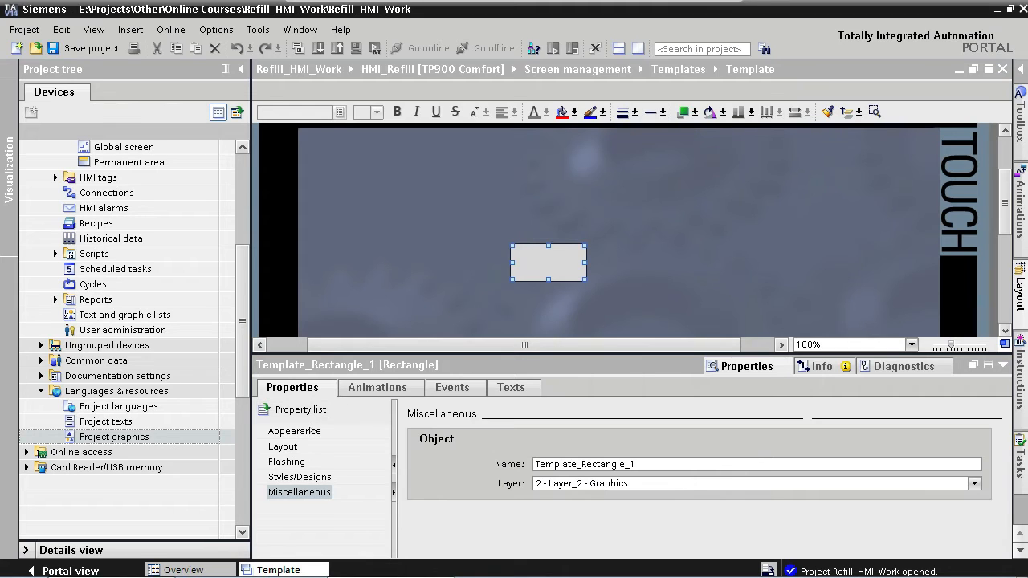
- Set the rectangle's border width to 0
{"action": "left_click", "coordinate": [294, 431]}
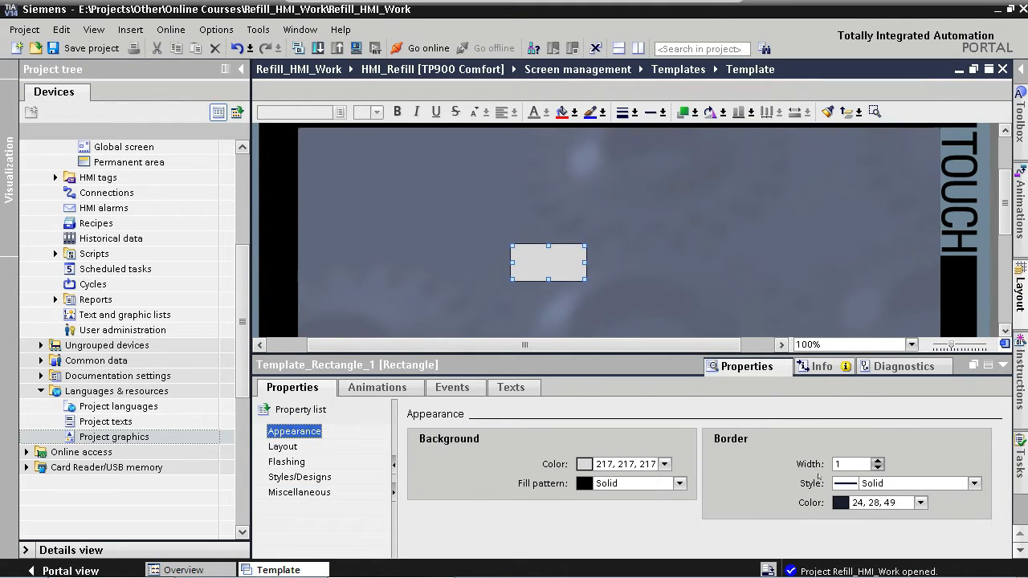
{"action": "double_click", "coordinate": [844, 464]}
{"action": "type", "text": "0"}
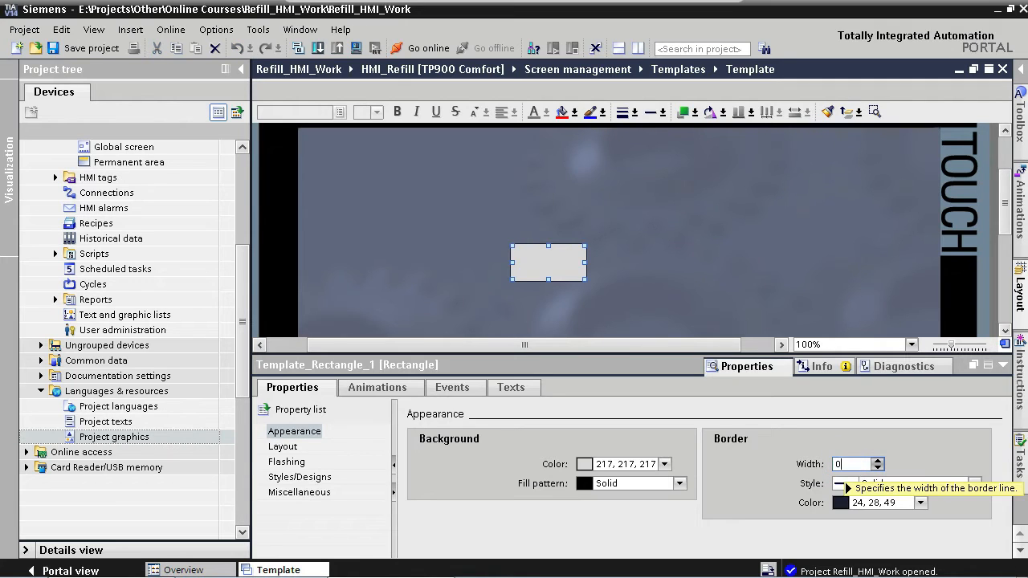
{"action": "key", "text": "Return"}
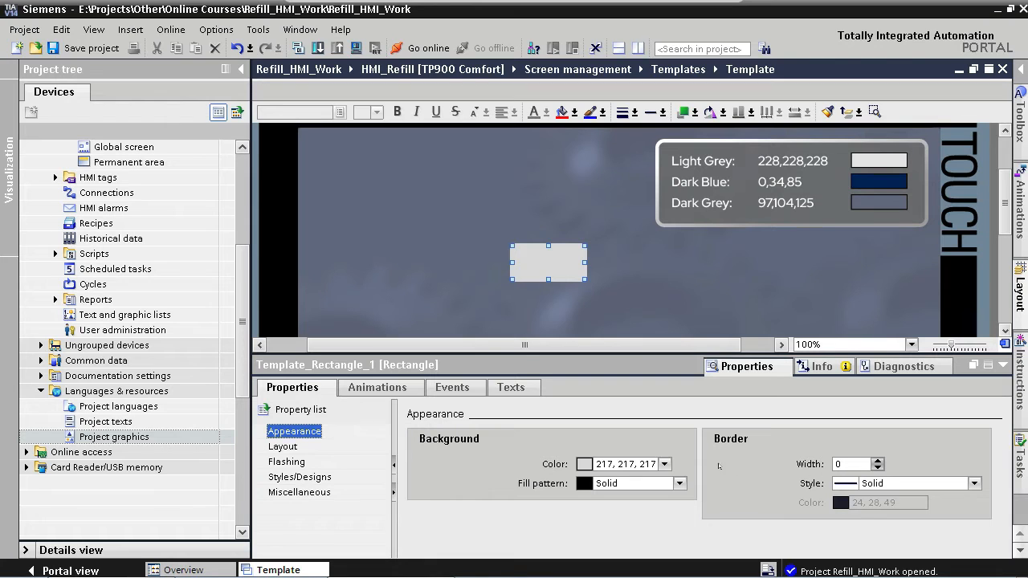
- Open the rectangle's background colour picker and store RGB 228, 228, 228 as a user-defined colour
{"action": "left_click", "coordinate": [664, 464]}
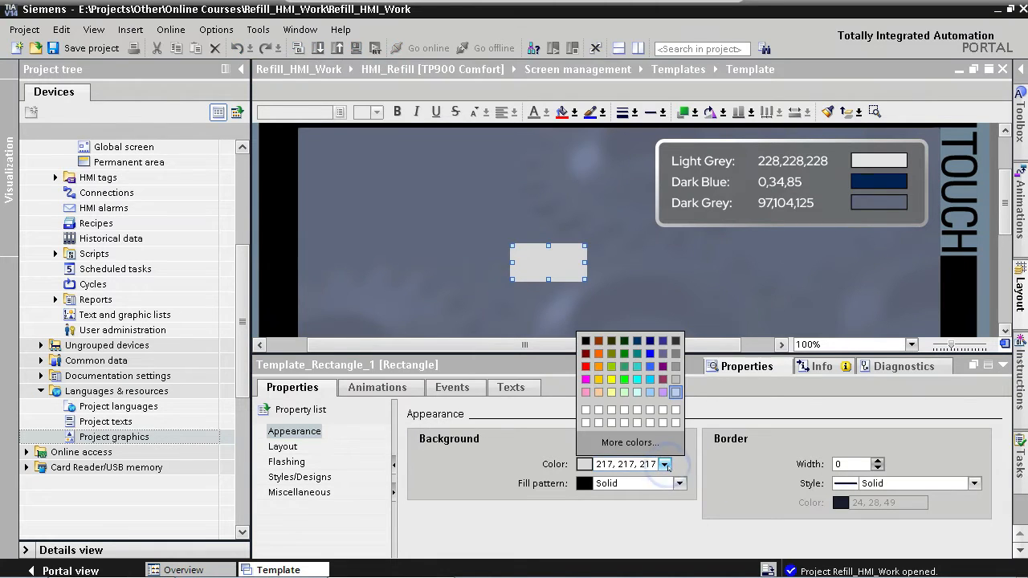
{"action": "left_click", "coordinate": [668, 444]}
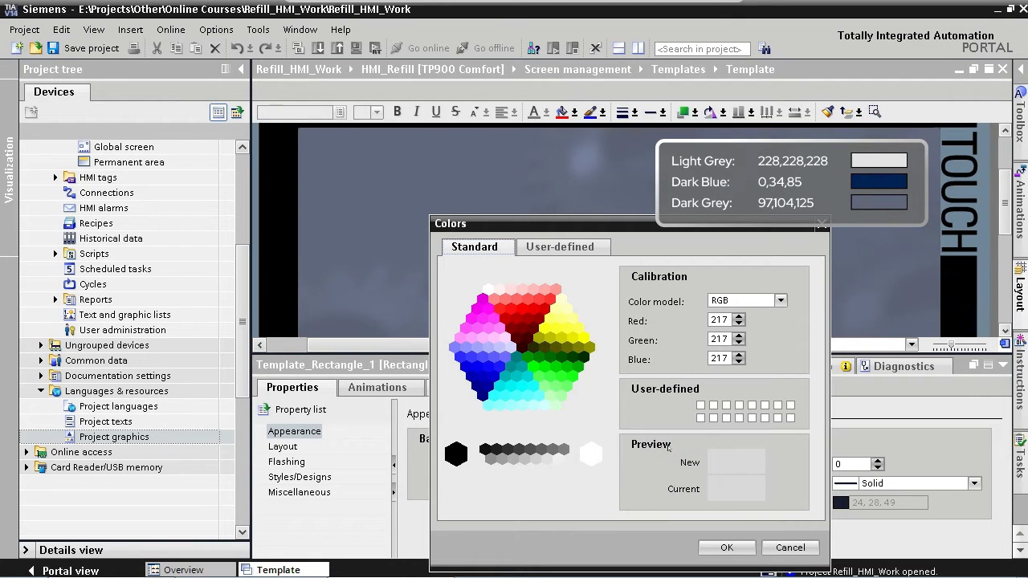
{"action": "double_click", "coordinate": [719, 320]}
{"action": "type", "text": "228"}
{"action": "key", "text": "Tab"}
{"action": "type", "text": "228"}
{"action": "key", "text": "Tab"}
{"action": "type", "text": "228"}
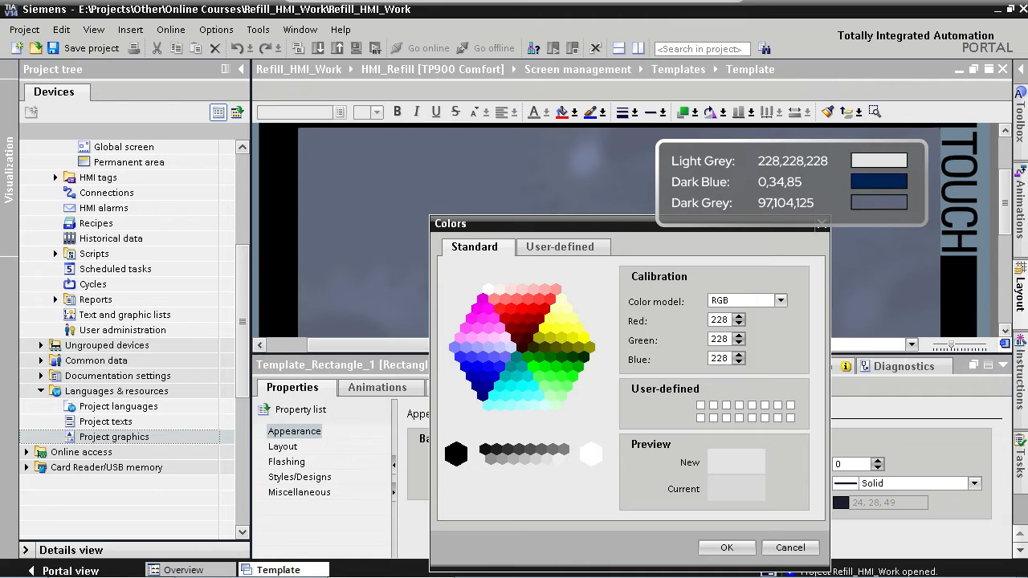
{"action": "left_click", "coordinate": [701, 406]}
{"action": "left_click", "coordinate": [714, 405]}
- Store RGB 0, 34, 85 as a second user-defined colour in the colour picker
{"action": "double_click", "coordinate": [719, 320]}
{"action": "type", "text": "0"}
{"action": "key", "text": "Tab"}
{"action": "type", "text": "34"}
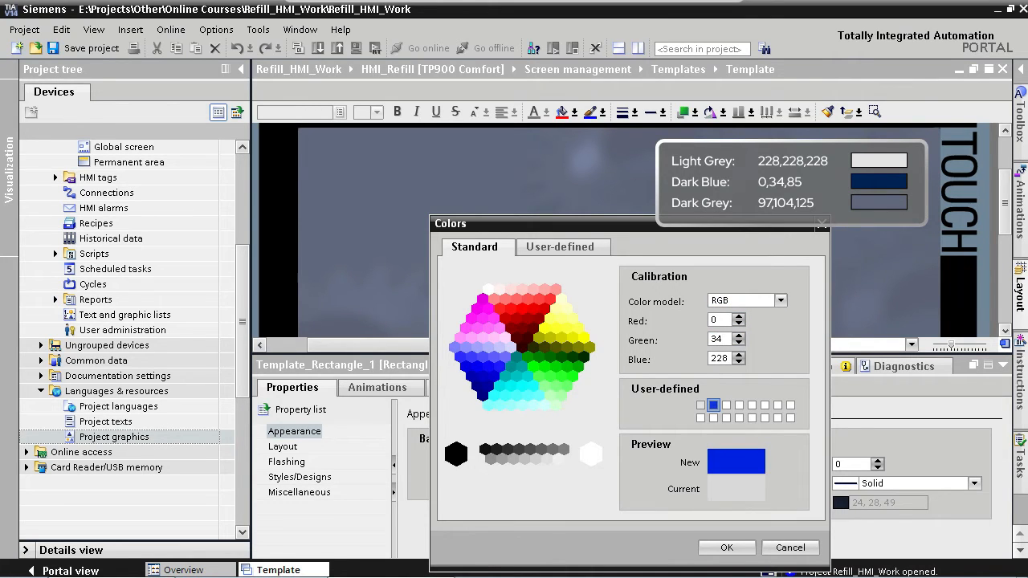
{"action": "key", "text": "Tab"}
{"action": "type", "text": "85"}
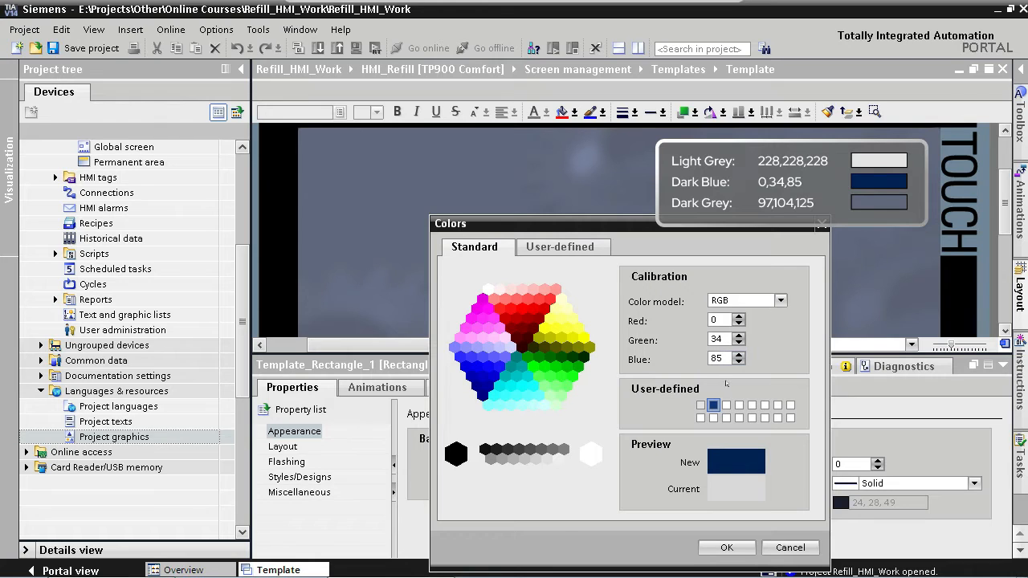
- Store RGB 97, 104, 125 as a third user-defined colour in the next free slot
{"action": "left_click", "coordinate": [727, 406]}
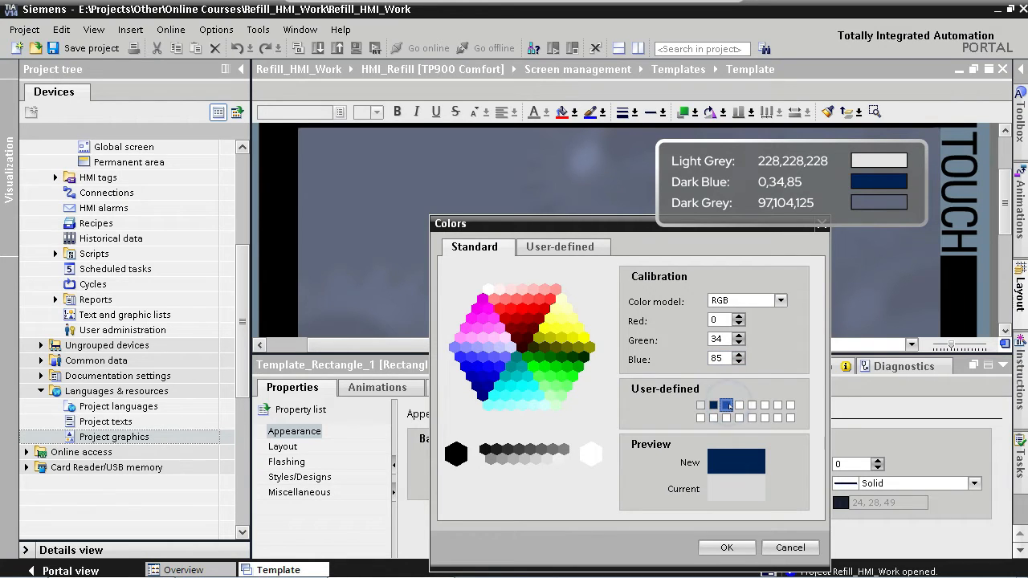
{"action": "double_click", "coordinate": [714, 320]}
{"action": "type", "text": "97"}
{"action": "key", "text": "Tab"}
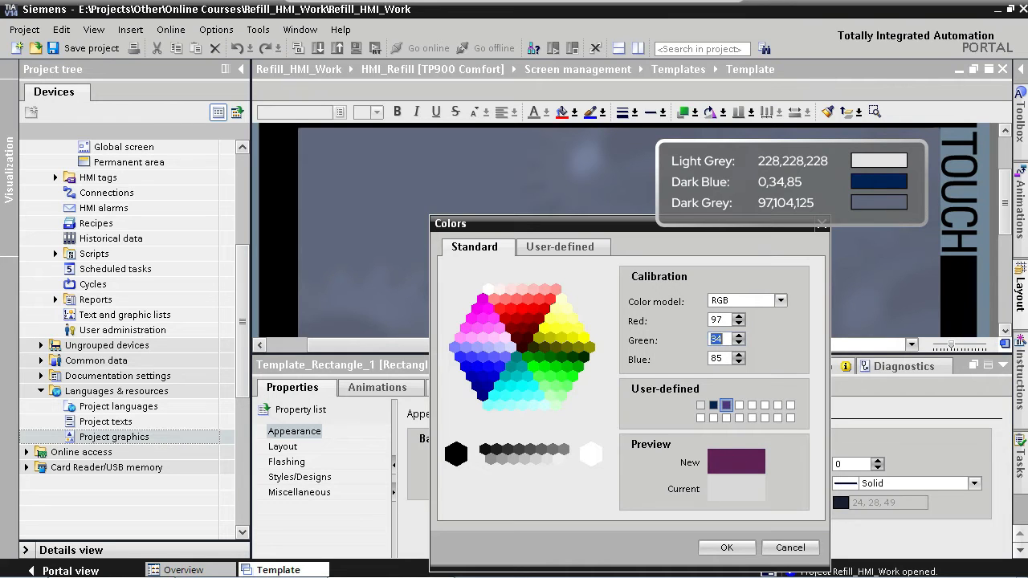
{"action": "type", "text": "104"}
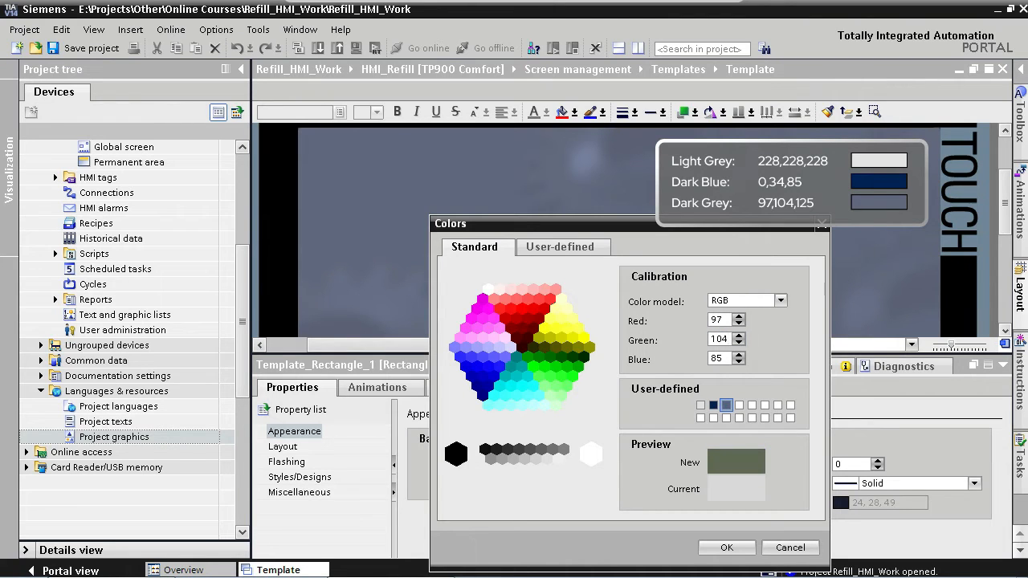
{"action": "key", "text": "Tab"}
{"action": "type", "text": "125"}
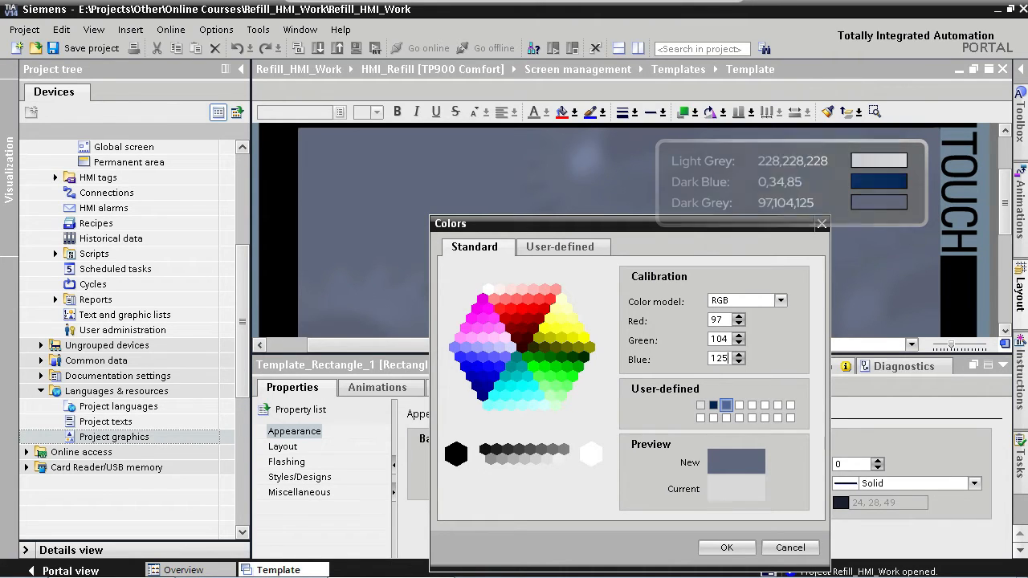
- Close the colour dialog and set the rectangle's background to the user-defined light grey 228, 228, 228
{"action": "left_click", "coordinate": [726, 548]}
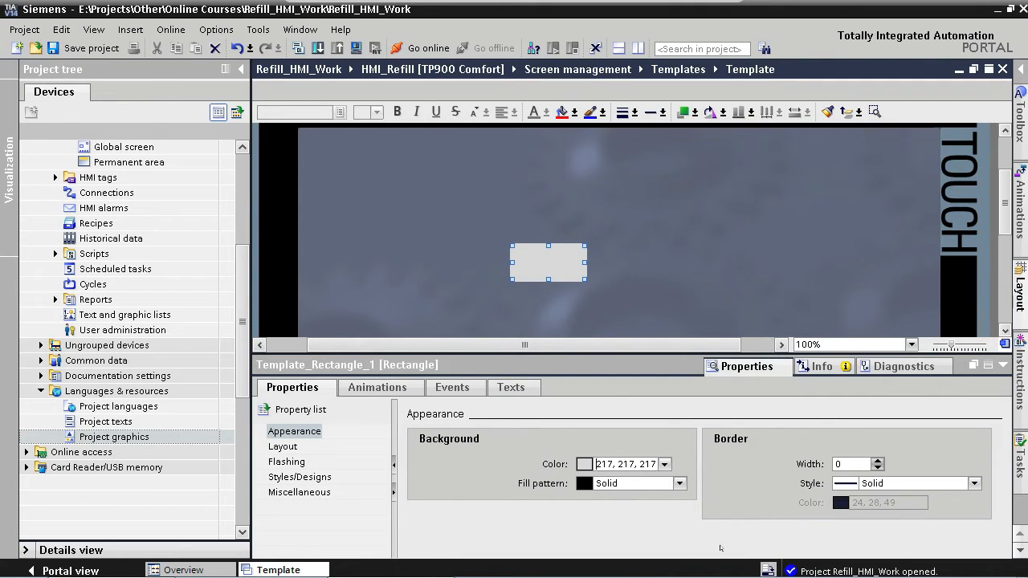
{"action": "left_click", "coordinate": [664, 464]}
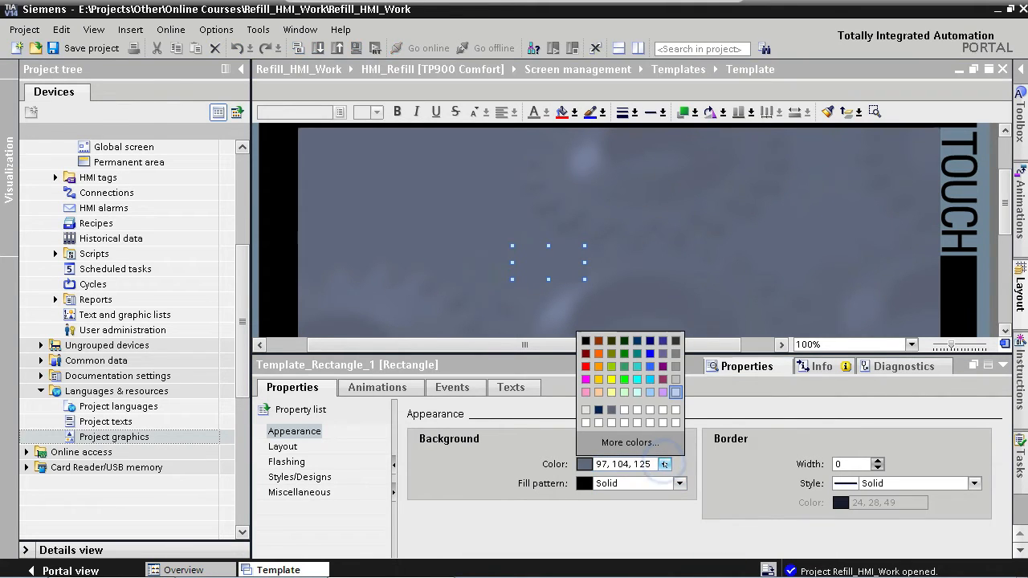
{"action": "left_click", "coordinate": [585, 411]}
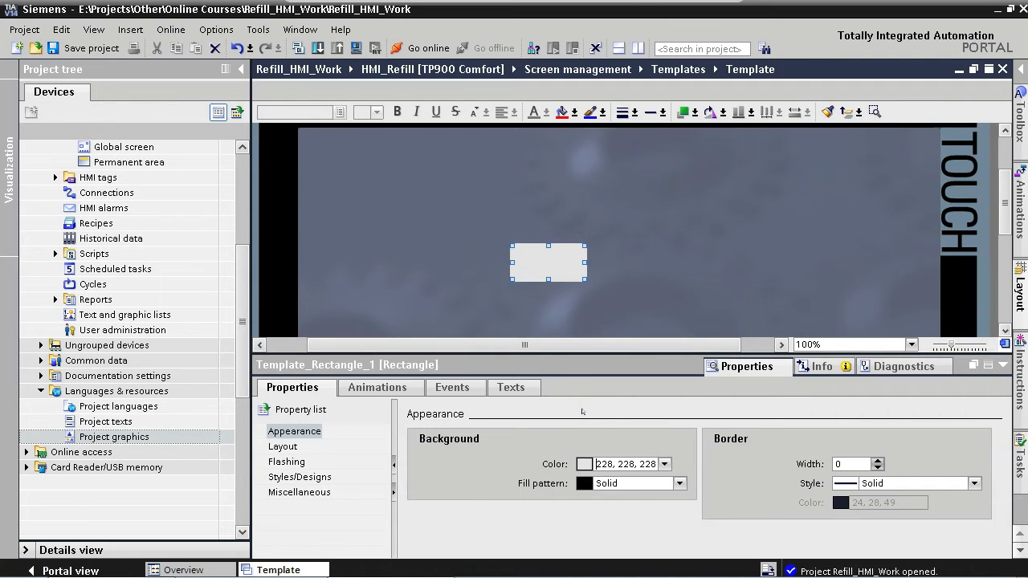
- Set the rectangle's layout size to 692 wide by 38 high
{"action": "left_click", "coordinate": [294, 450]}
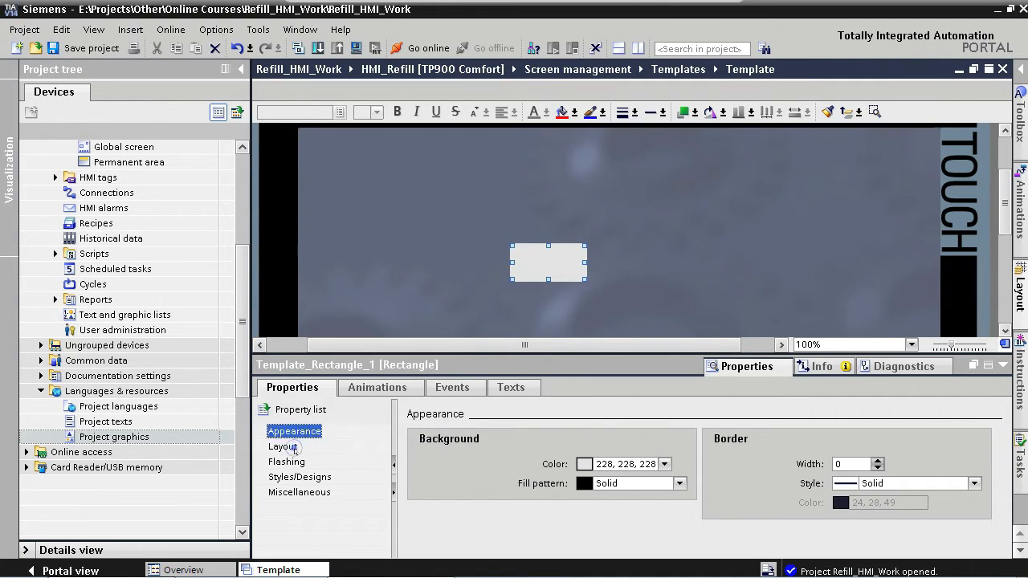
{"action": "left_click", "coordinate": [572, 458]}
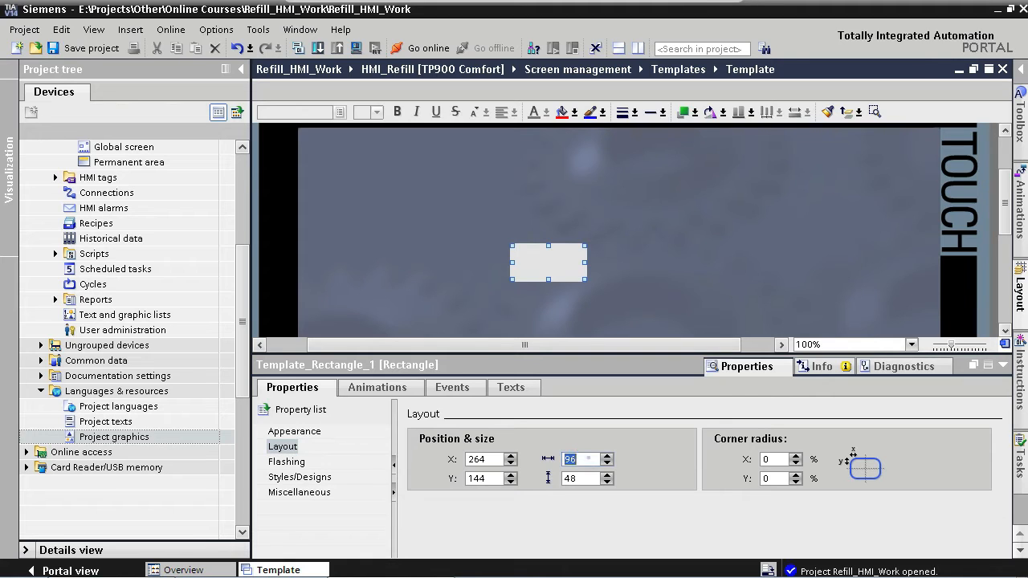
{"action": "type", "text": "692"}
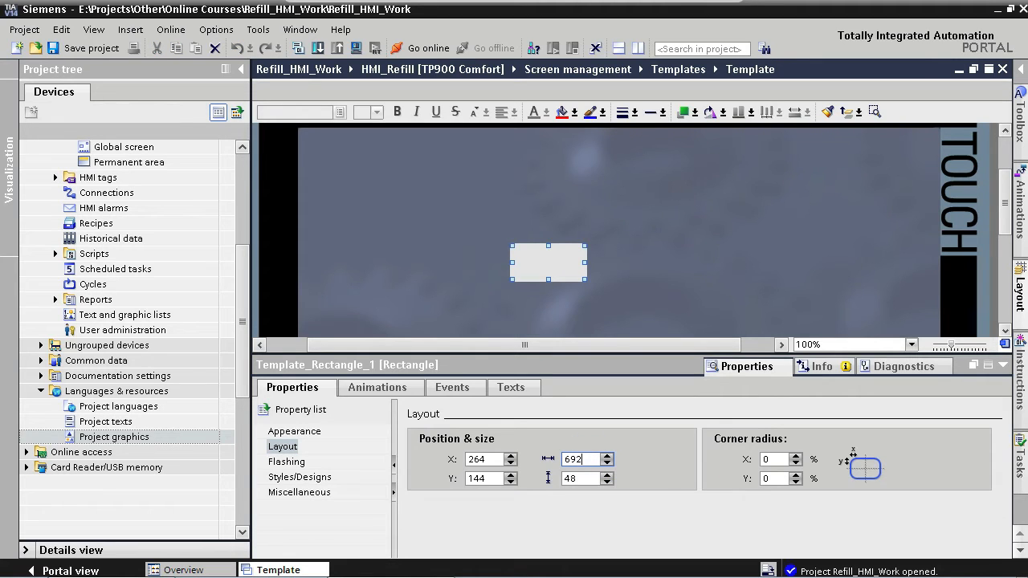
{"action": "key", "text": "Tab"}
{"action": "type", "text": "38"}
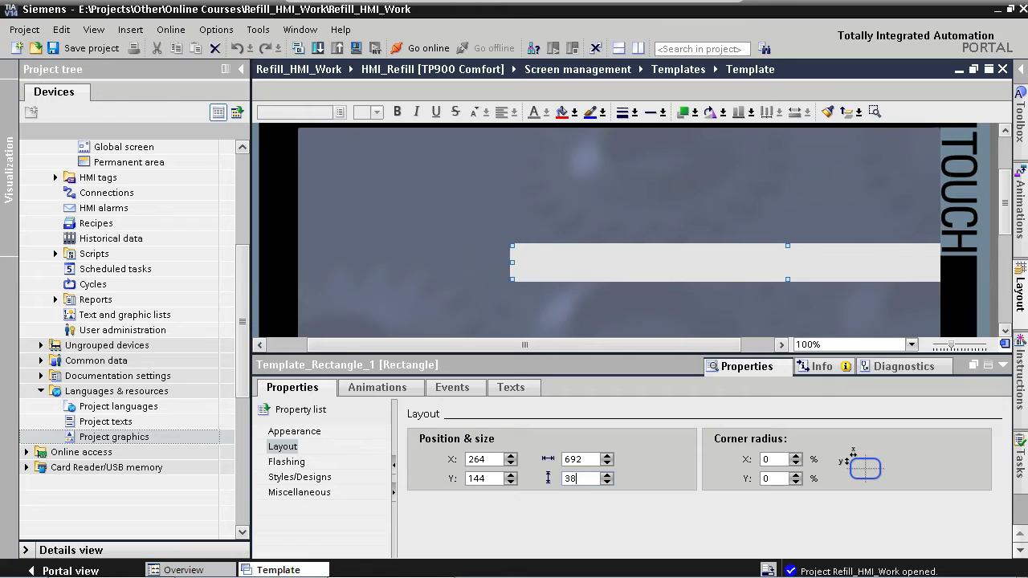
{"action": "key", "text": "Tab"}
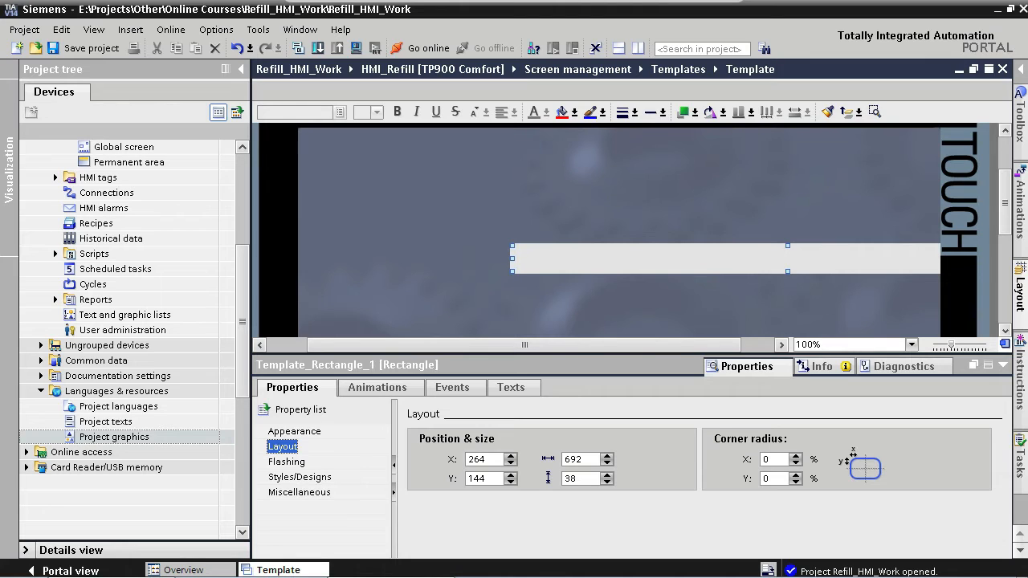
- Review the layer and grid settings in the Layout task card, then close it
{"action": "left_click", "coordinate": [1020, 289]}
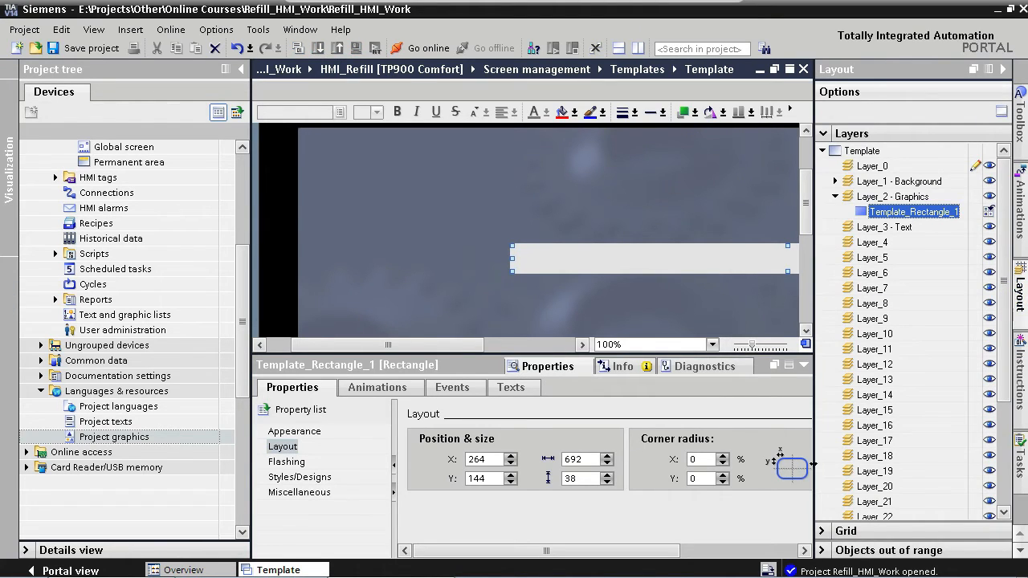
{"action": "left_click", "coordinate": [821, 531]}
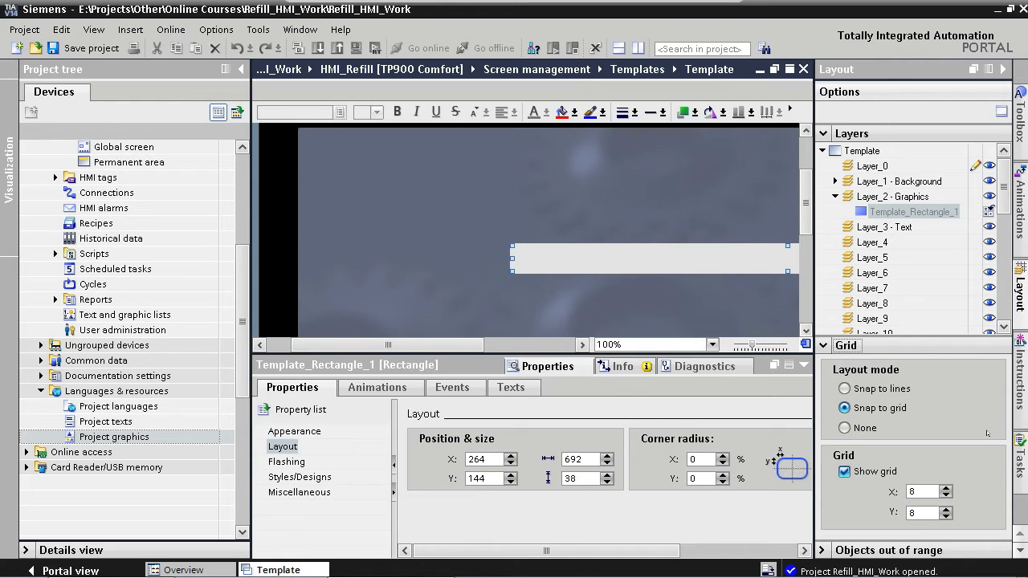
{"action": "left_click", "coordinate": [1004, 69]}
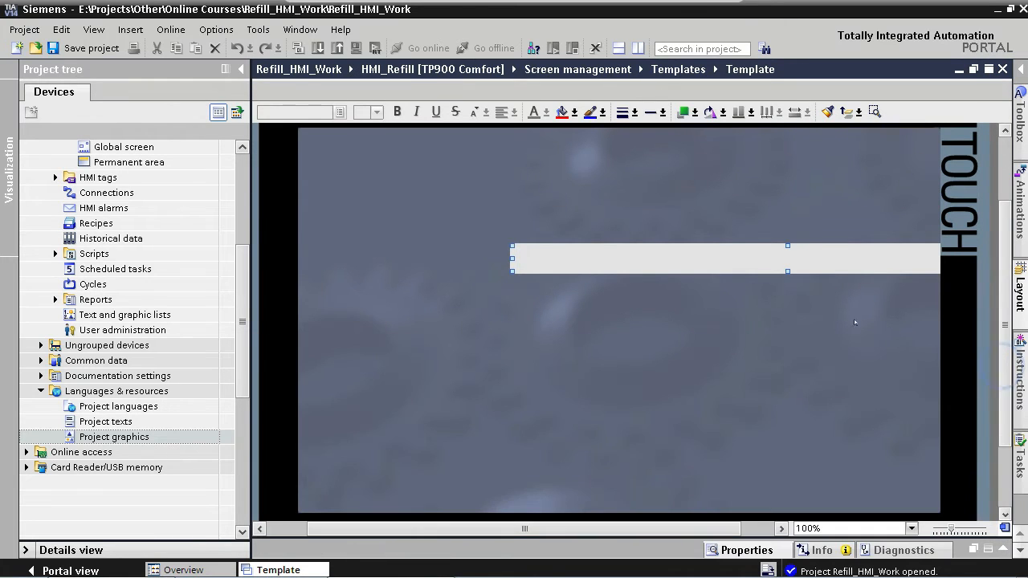
- Move the light grey bar to the screen's top-left corner and duplicate it below
{"action": "left_click_drag", "start_coordinate": [598, 262], "coordinate": [392, 147]}
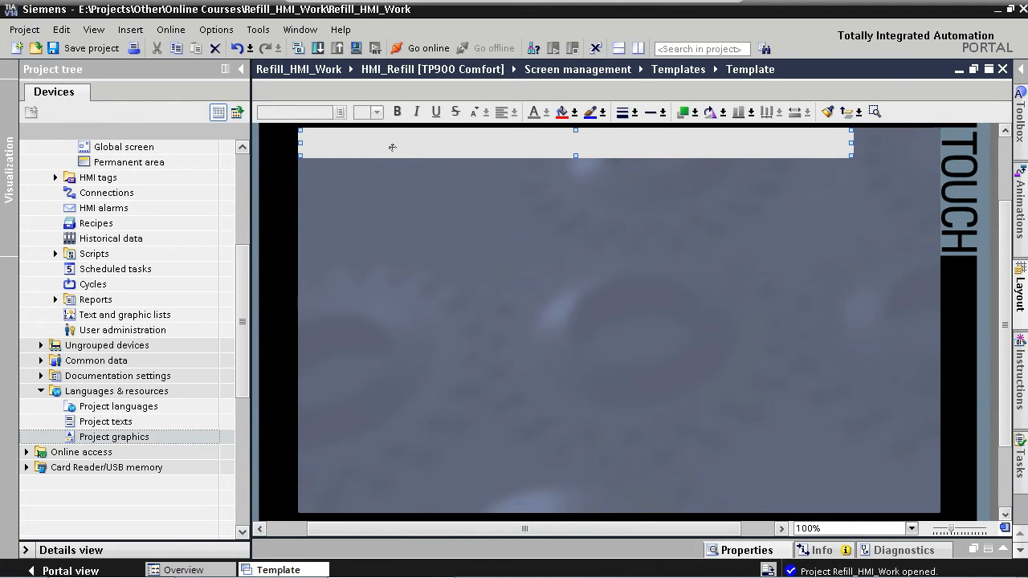
{"action": "key", "text": "ctrl+c"}
{"action": "left_click_drag", "start_coordinate": [392, 147], "coordinate": [425, 192]}
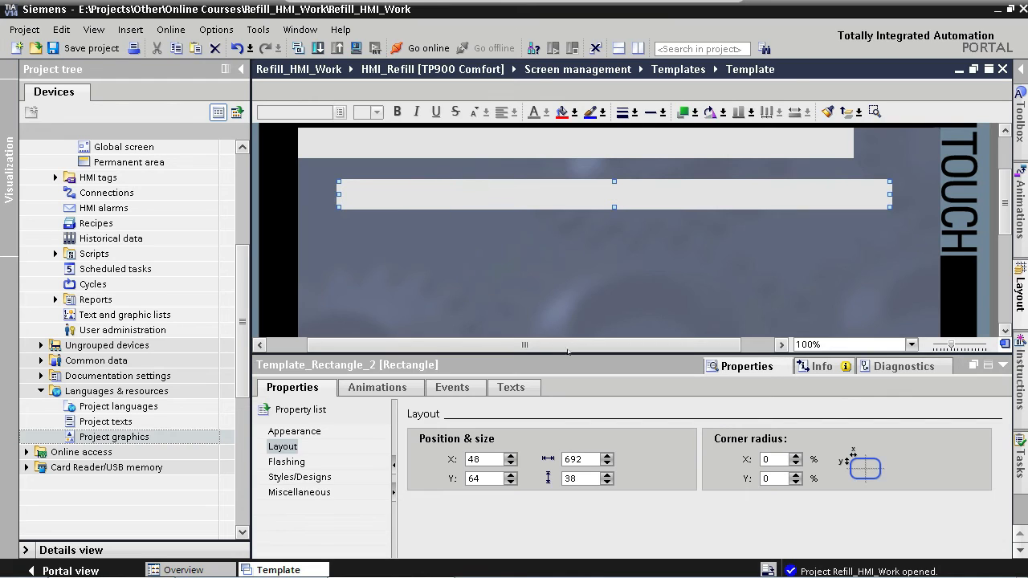
- Resize the copy to 104 by 312 and move it to the right edge at X 696, Y 0
{"action": "double_click", "coordinate": [576, 460]}
{"action": "type", "text": "104"}
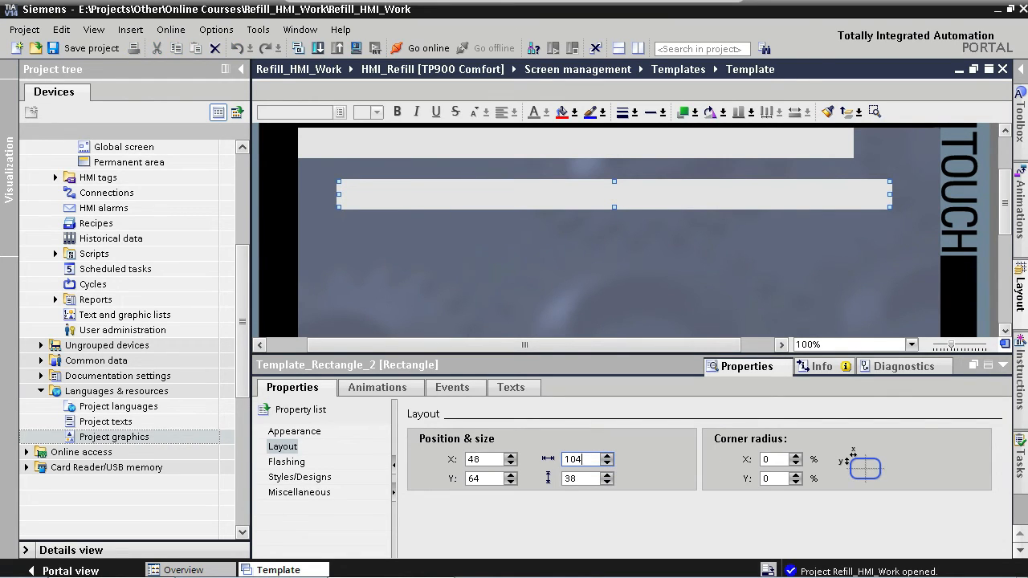
{"action": "key", "text": "Tab"}
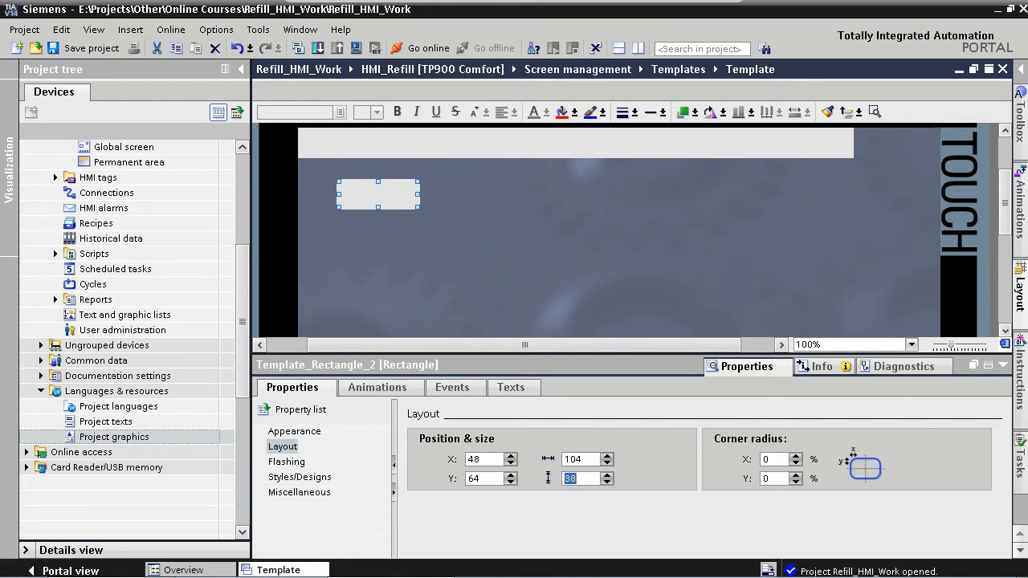
{"action": "type", "text": "312"}
{"action": "left_click", "coordinate": [585, 321]}
{"action": "left_click_drag", "start_coordinate": [385, 231], "coordinate": [902, 182]}
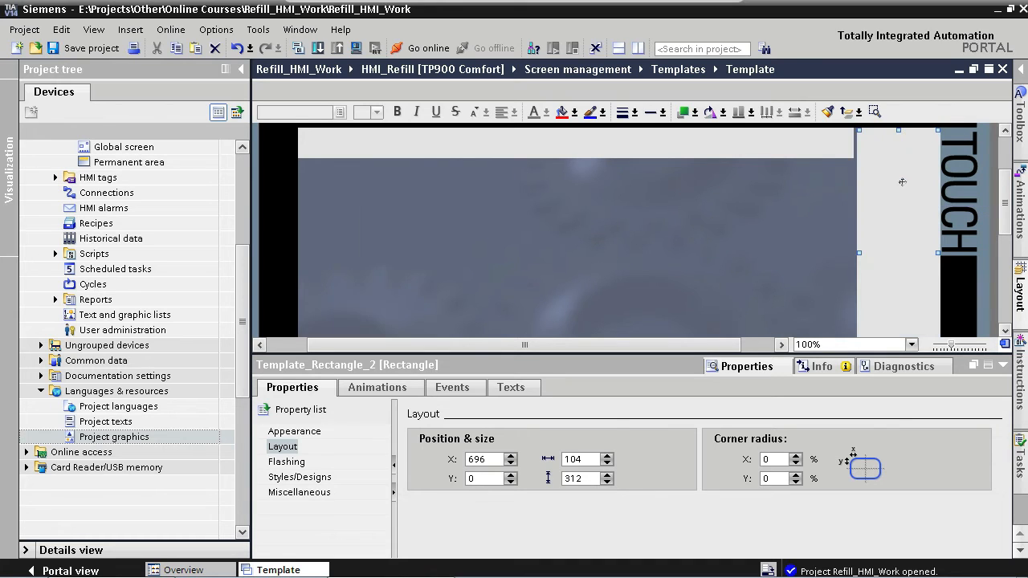
- Duplicate the tall right-hand rectangle and set the copy's height to 160
{"action": "left_click", "coordinate": [1002, 364]}
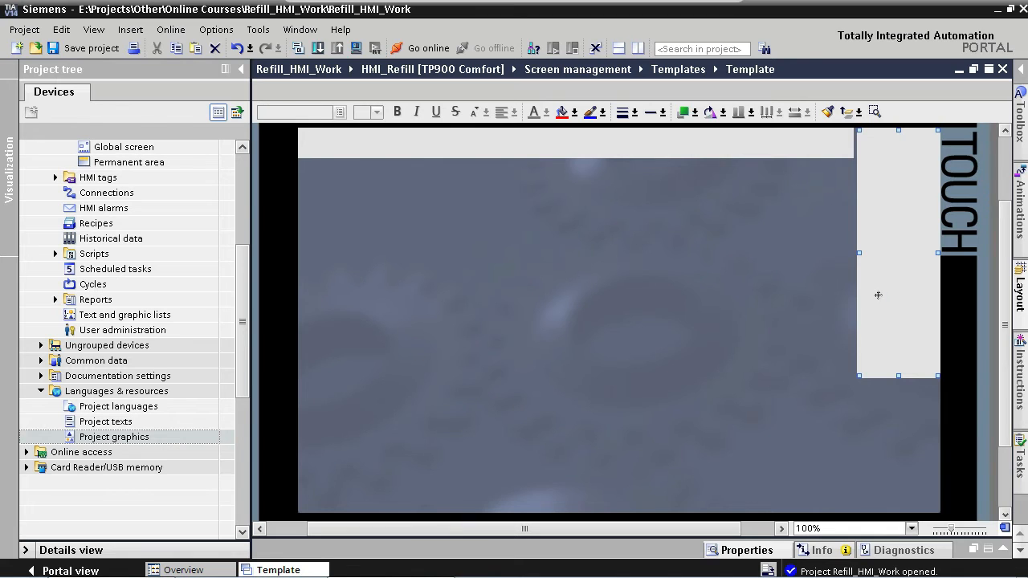
{"action": "left_click_drag", "start_coordinate": [897, 301], "coordinate": [743, 347]}
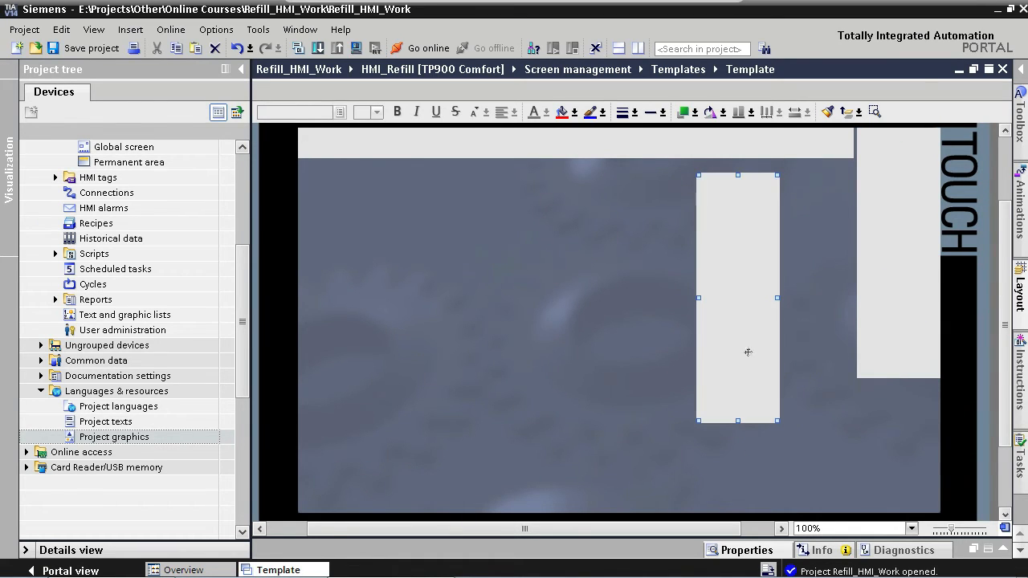
{"action": "left_click", "coordinate": [1003, 549]}
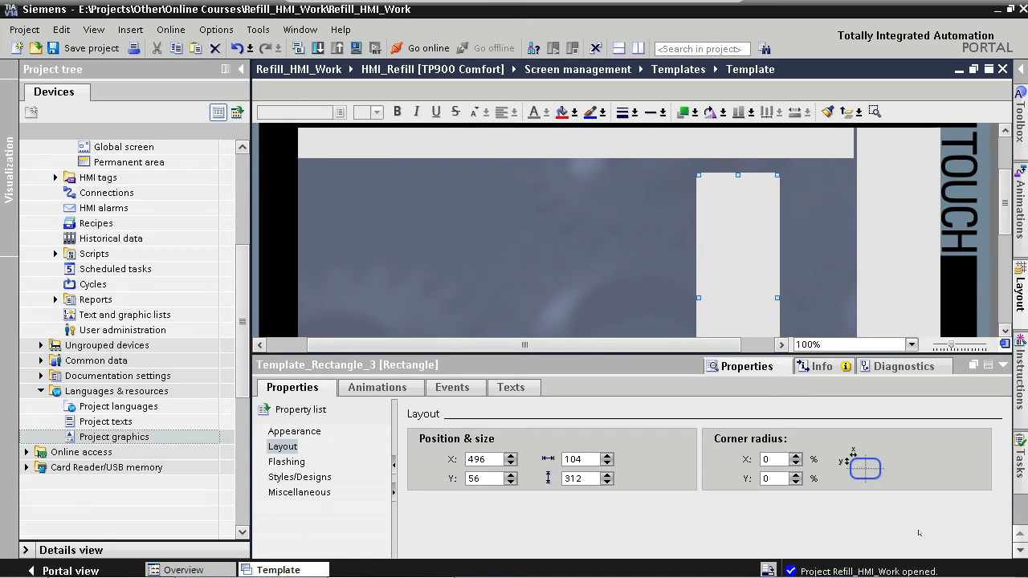
{"action": "double_click", "coordinate": [575, 479]}
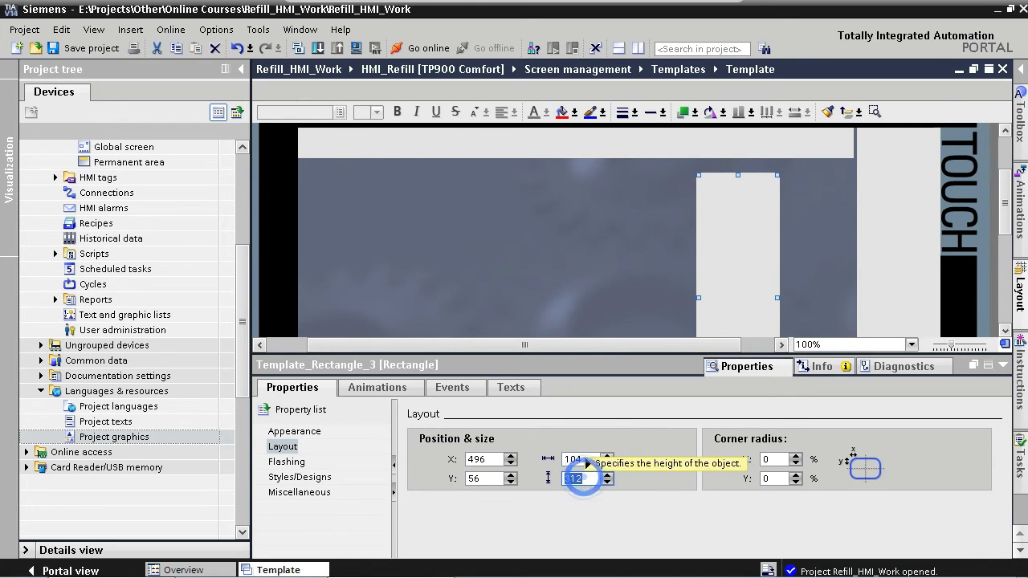
{"action": "type", "text": "160"}
{"action": "key", "text": "Return"}
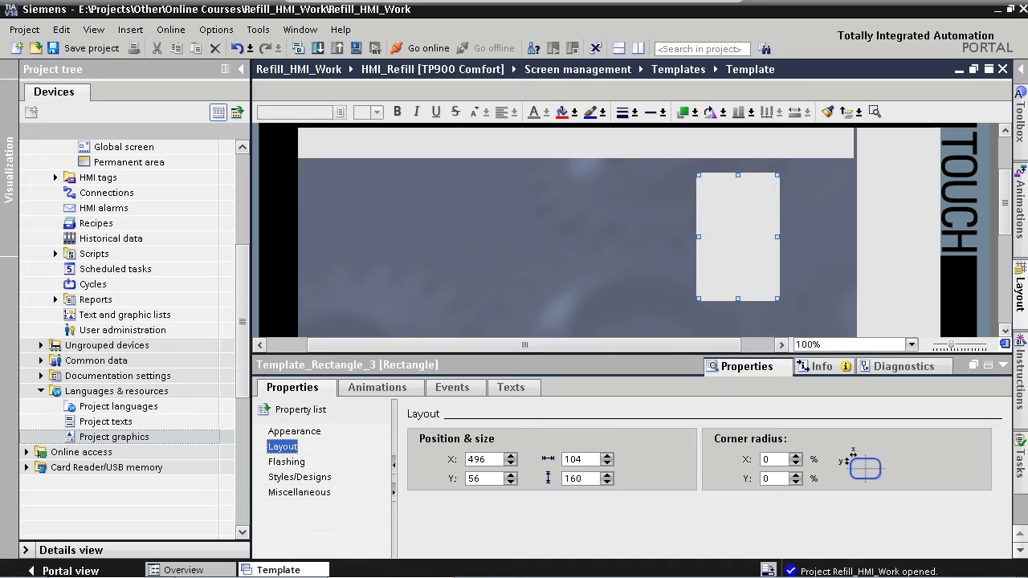
- Move the 160-high rectangle into the lower right corner below the tall bar
{"action": "left_click", "coordinate": [1004, 364]}
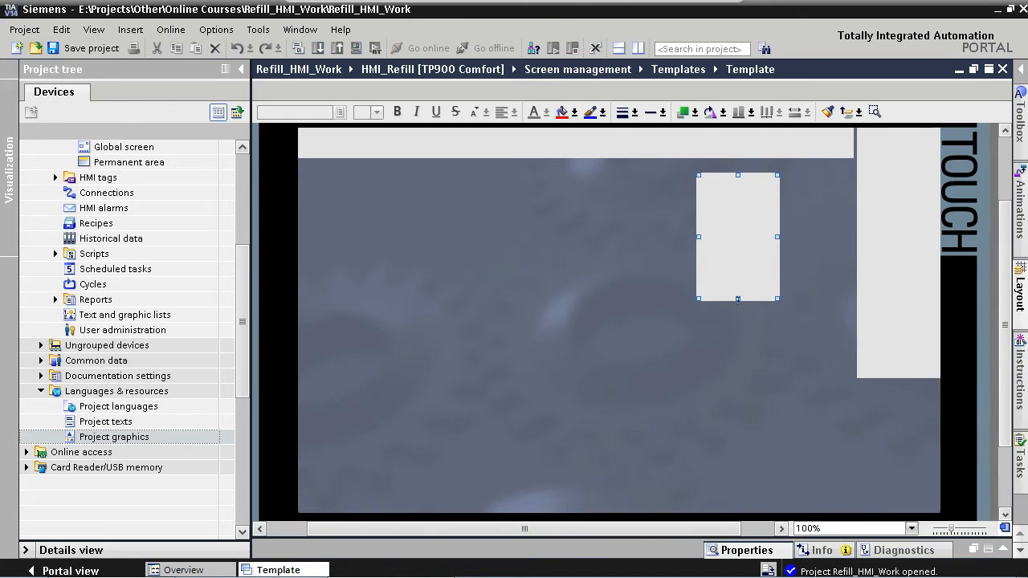
{"action": "left_click_drag", "start_coordinate": [739, 280], "coordinate": [899, 494]}
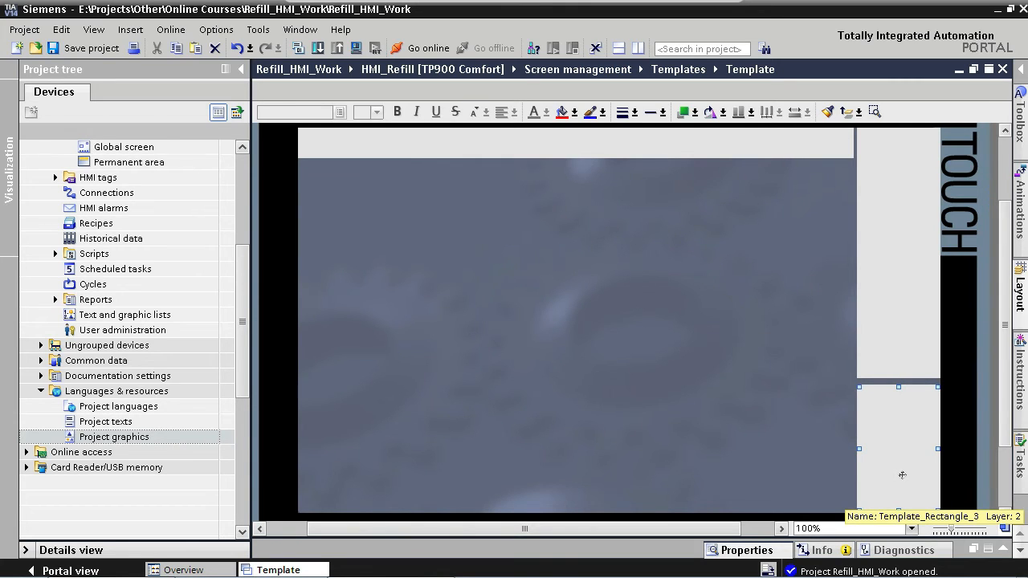
{"action": "left_click", "coordinate": [901, 475]}
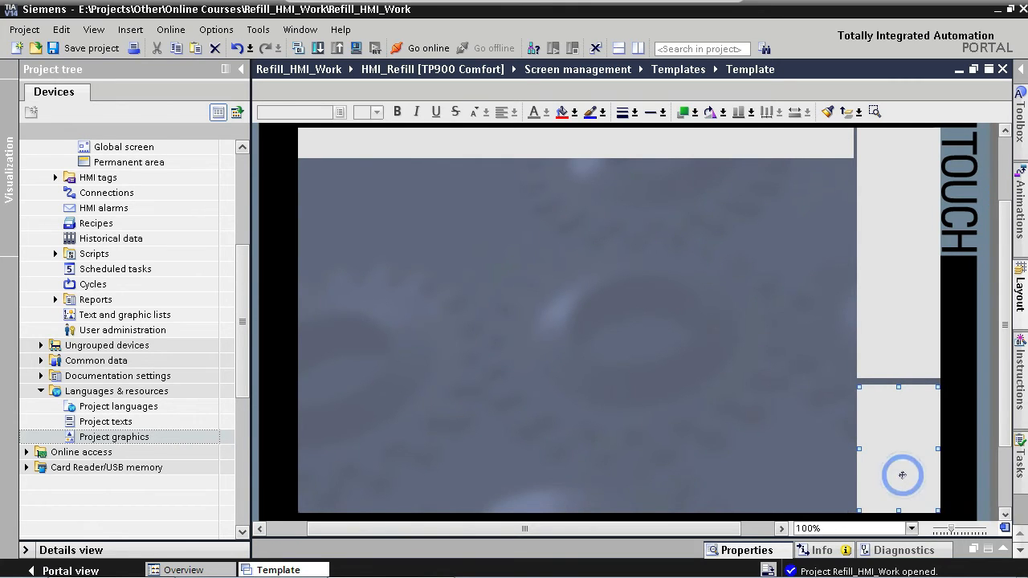
- Duplicate that rectangle into the main area at X 144, Y 72 and give the copy a border width of 4
{"action": "left_click_drag", "start_coordinate": [908, 469], "coordinate": [466, 273]}
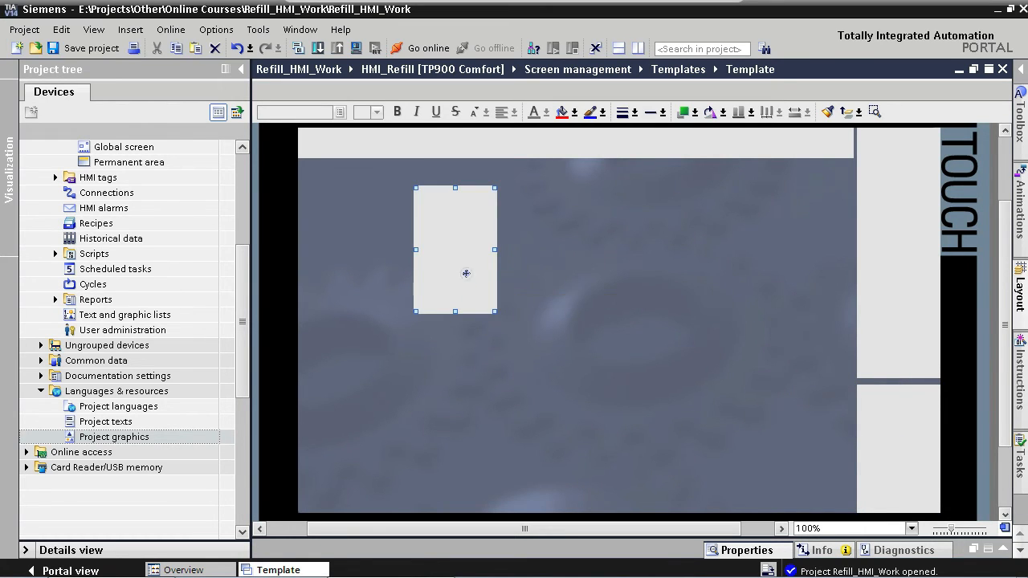
{"action": "double_click", "coordinate": [465, 274]}
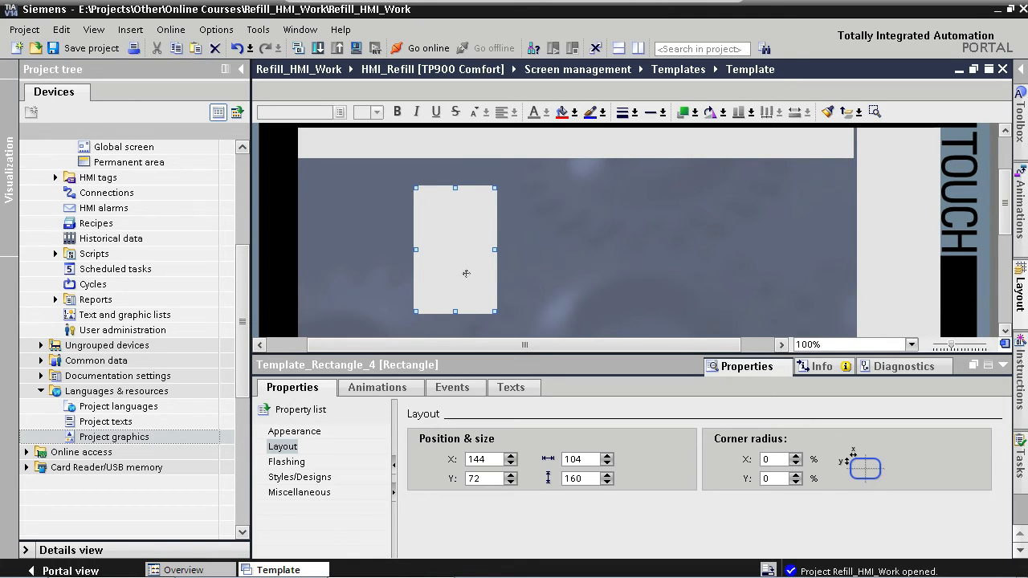
{"action": "left_click", "coordinate": [318, 431]}
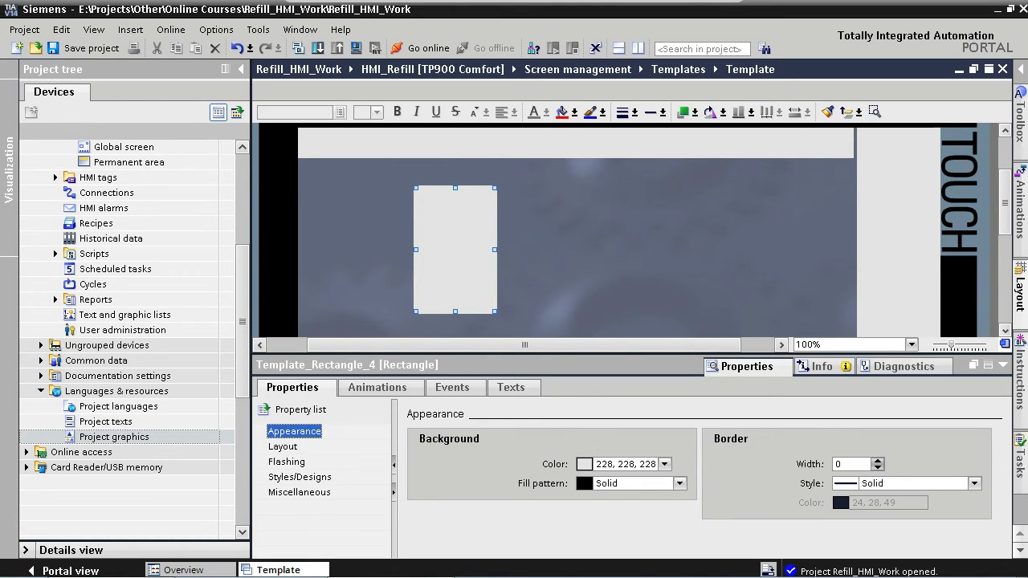
{"action": "double_click", "coordinate": [839, 464]}
{"action": "type", "text": "4"}
{"action": "key", "text": "Return"}
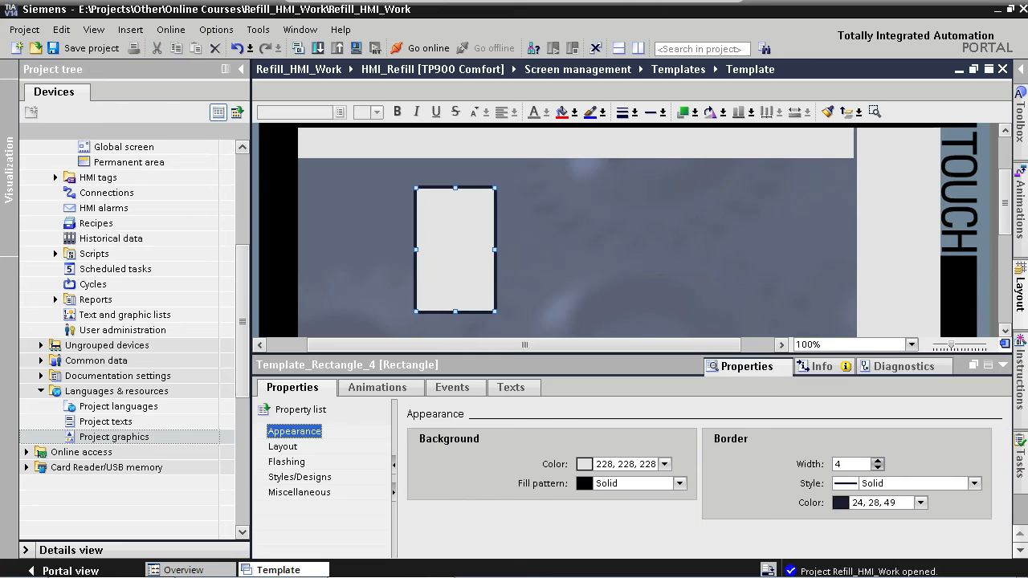
- Set the rectangle's border colour to 228, 228, 228 and its fill pattern to Transparent
{"action": "left_click", "coordinate": [920, 503]}
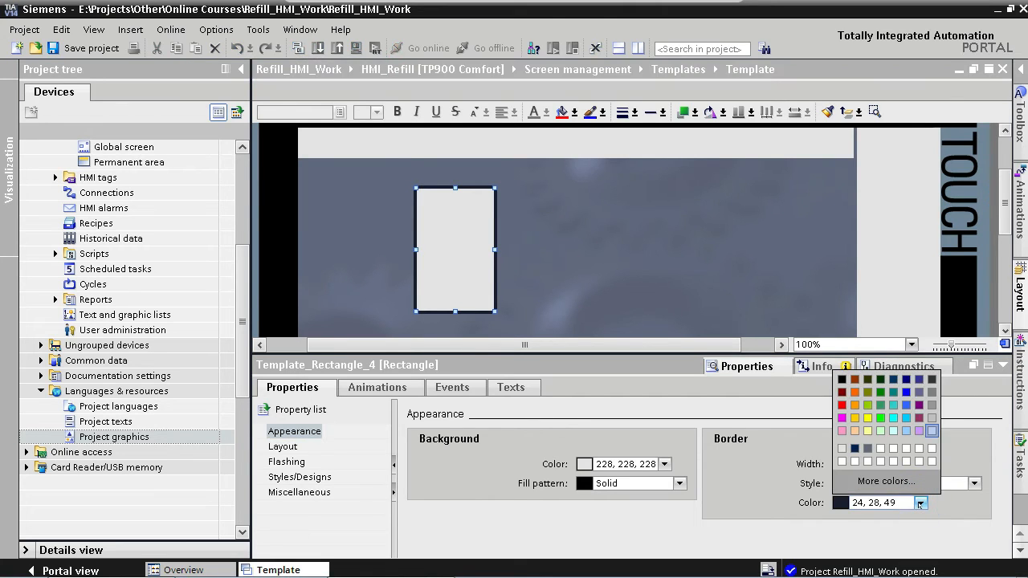
{"action": "left_click", "coordinate": [840, 448]}
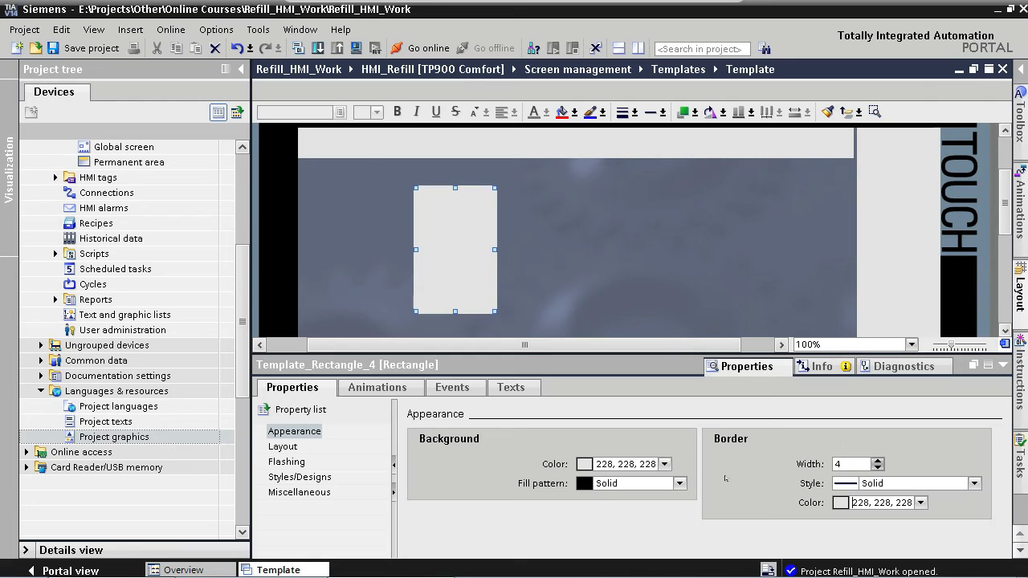
{"action": "left_click", "coordinate": [680, 484]}
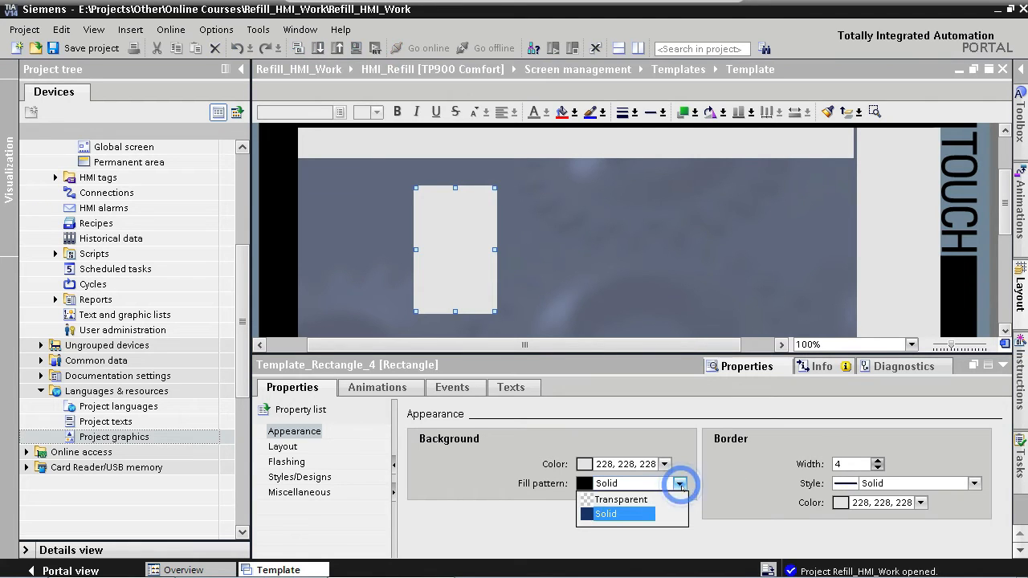
{"action": "left_click", "coordinate": [640, 501]}
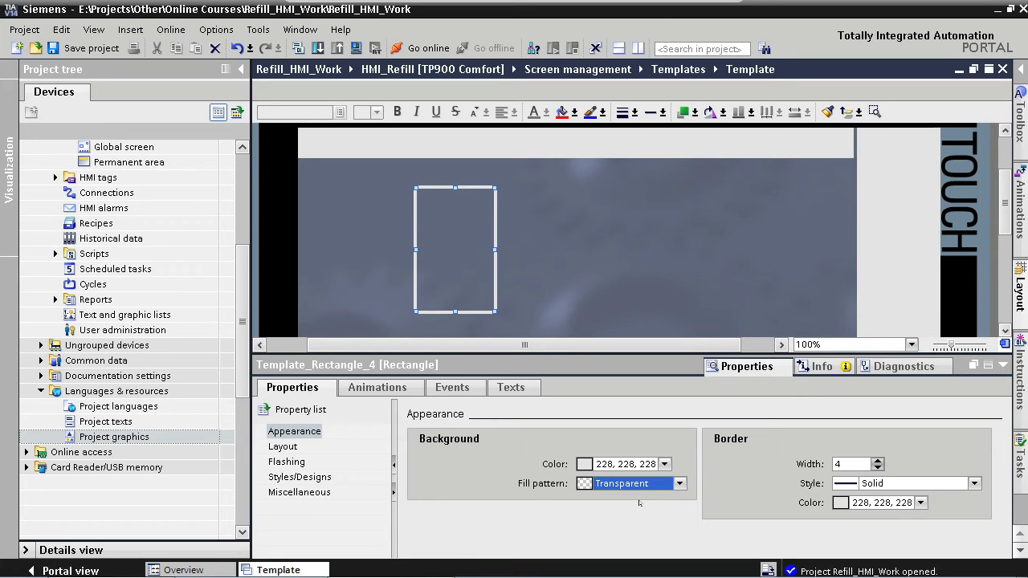
- Resize the transparent frame to 688 by 434 and position it at X 4, Y 42
{"action": "left_click", "coordinate": [297, 447]}
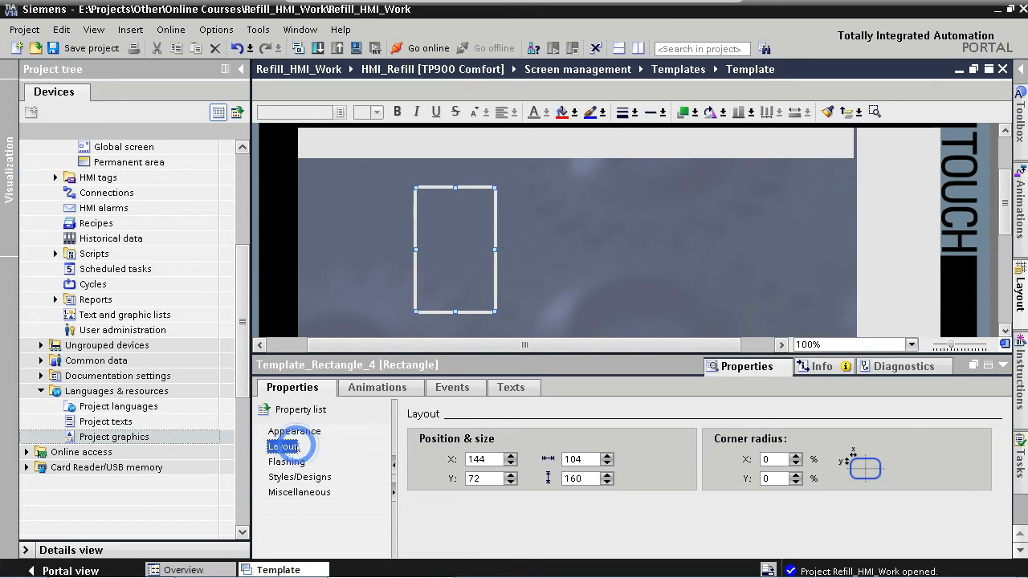
{"action": "left_click", "coordinate": [577, 459]}
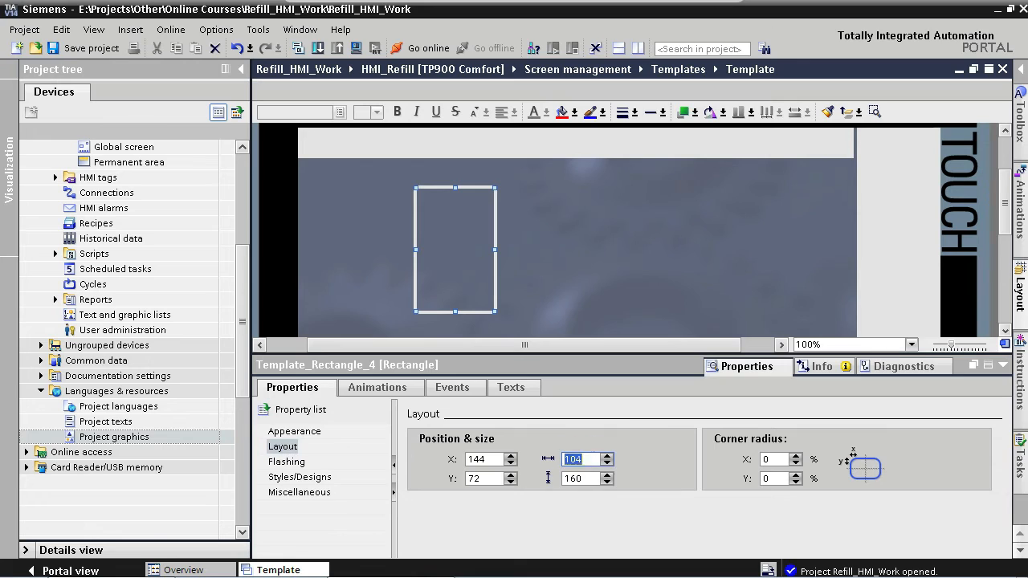
{"action": "type", "text": "688"}
{"action": "key", "text": "Tab"}
{"action": "type", "text": "43"}
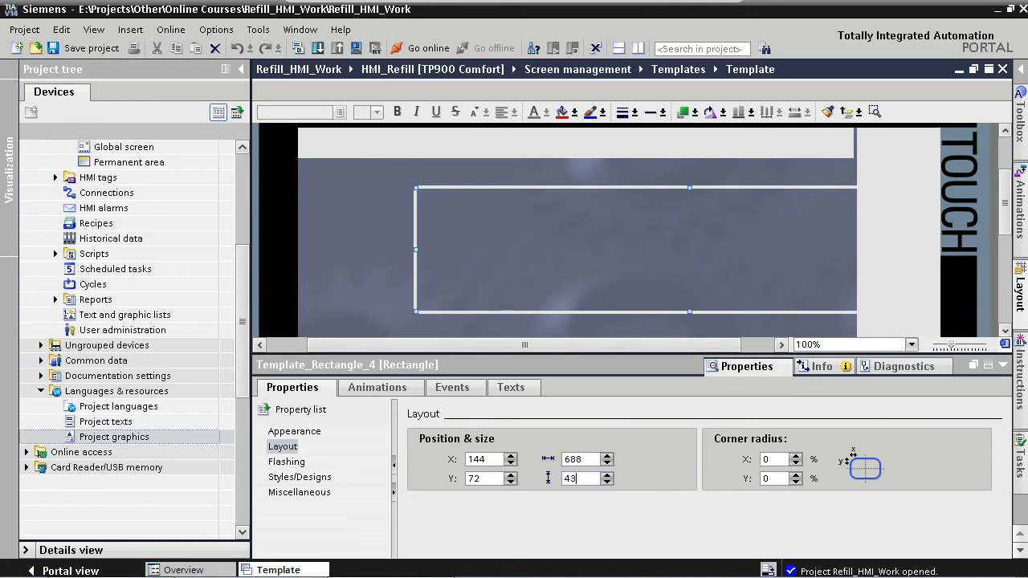
{"action": "type", "text": "4"}
{"action": "key", "text": "Return"}
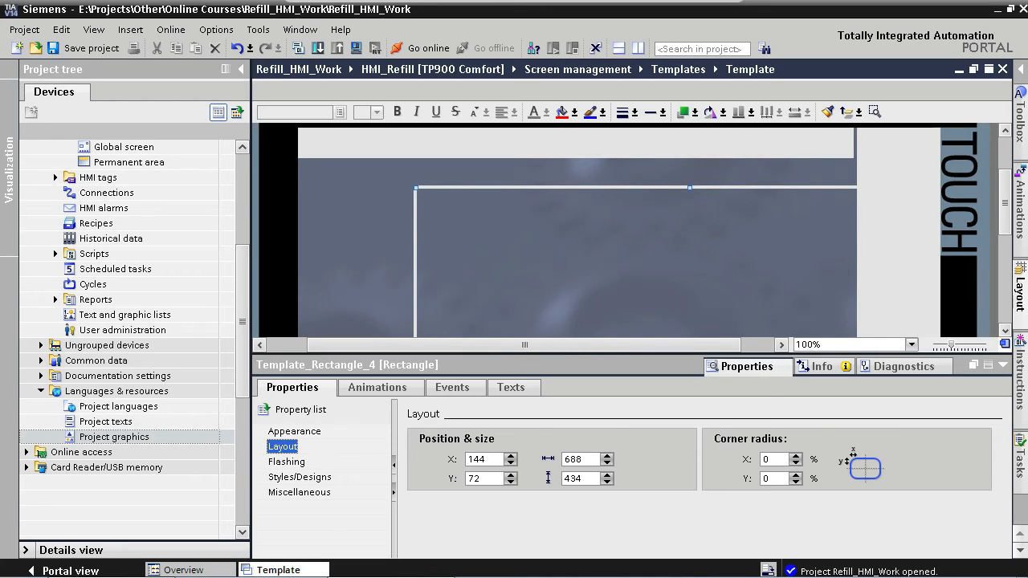
{"action": "double_click", "coordinate": [482, 459]}
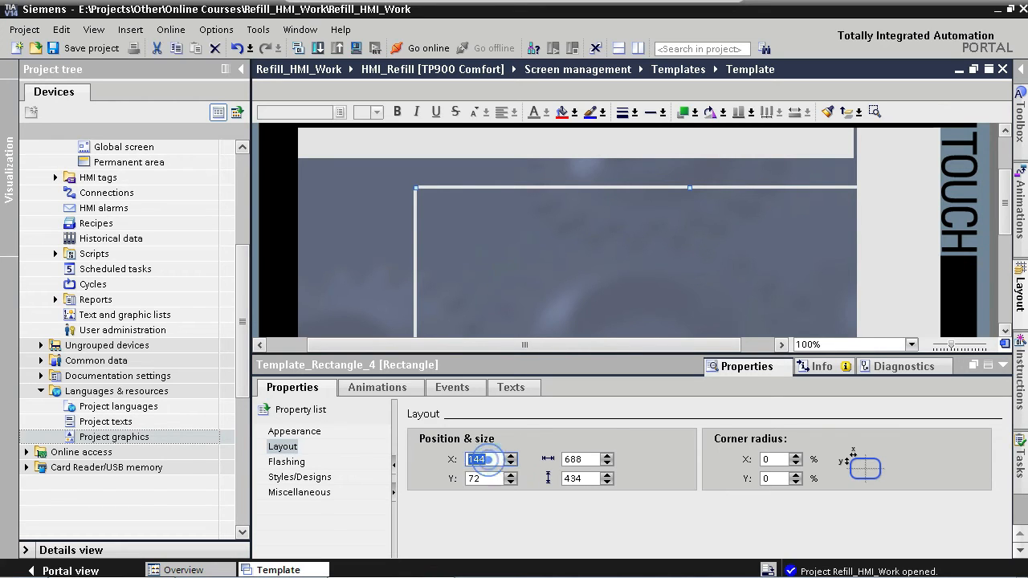
{"action": "type", "text": "4"}
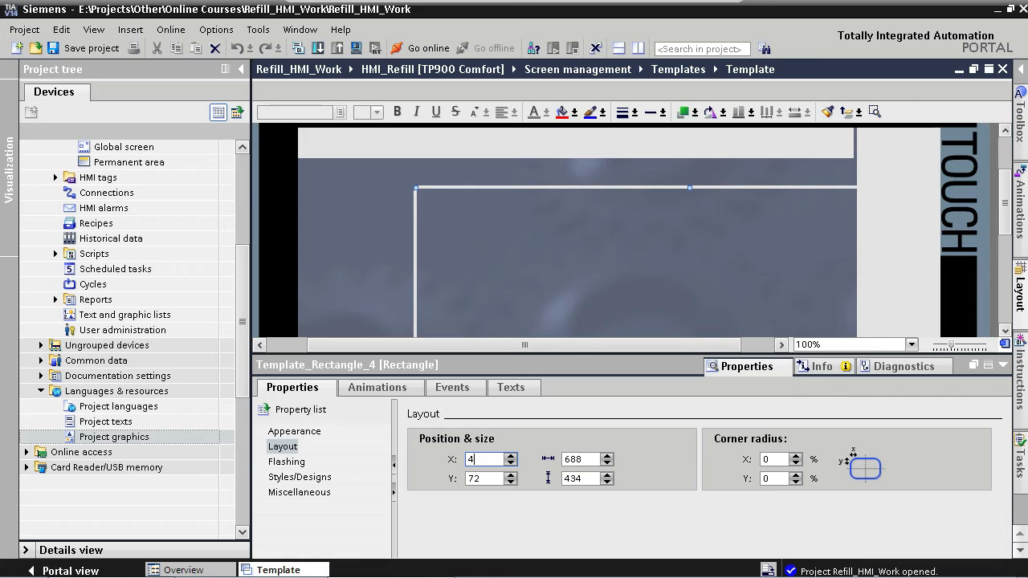
{"action": "key", "text": "Tab"}
{"action": "type", "text": "42"}
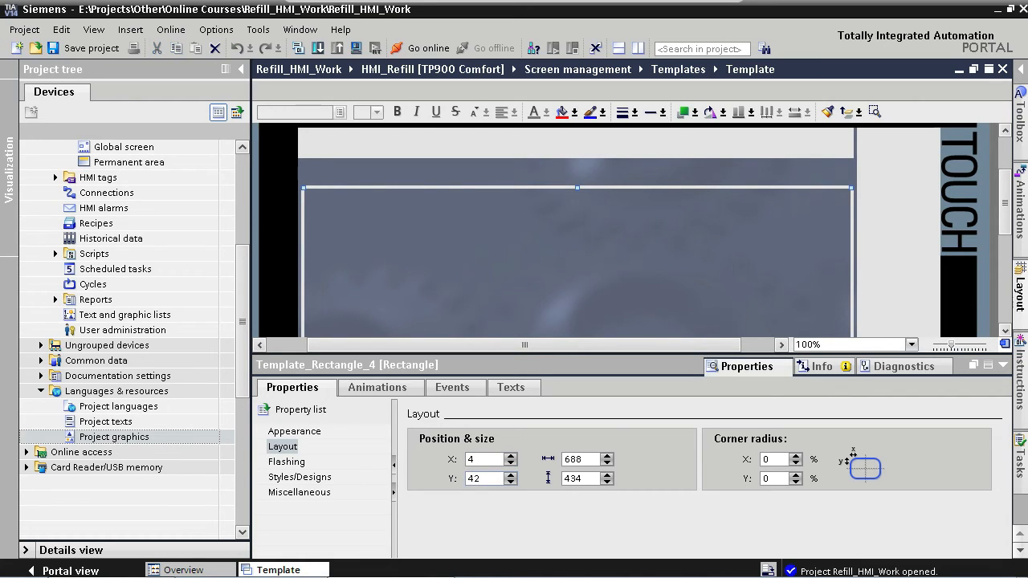
{"action": "key", "text": "Return"}
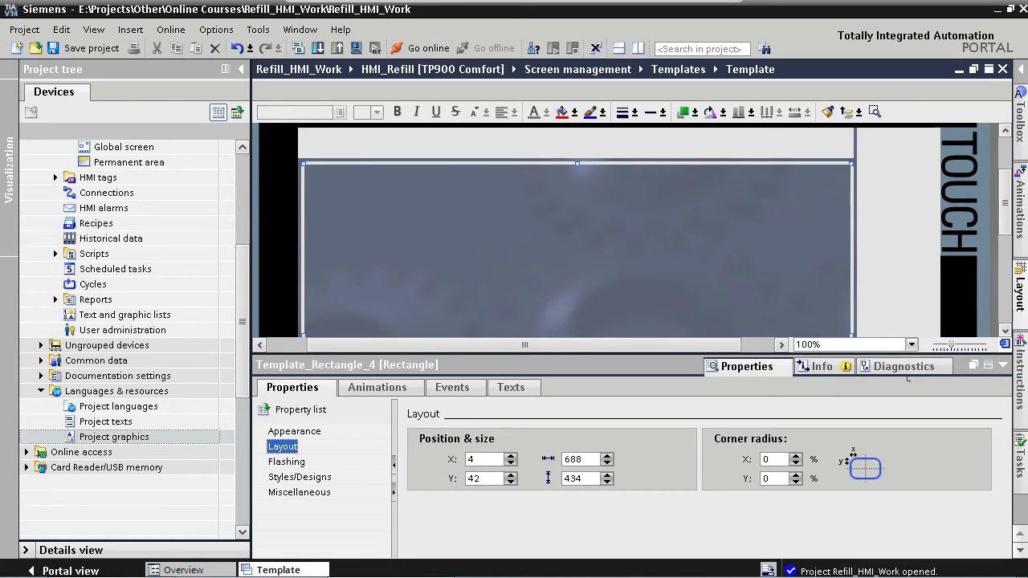
- Nudge the lower-right rectangle upward by three pixels
{"action": "left_click", "coordinate": [1003, 365]}
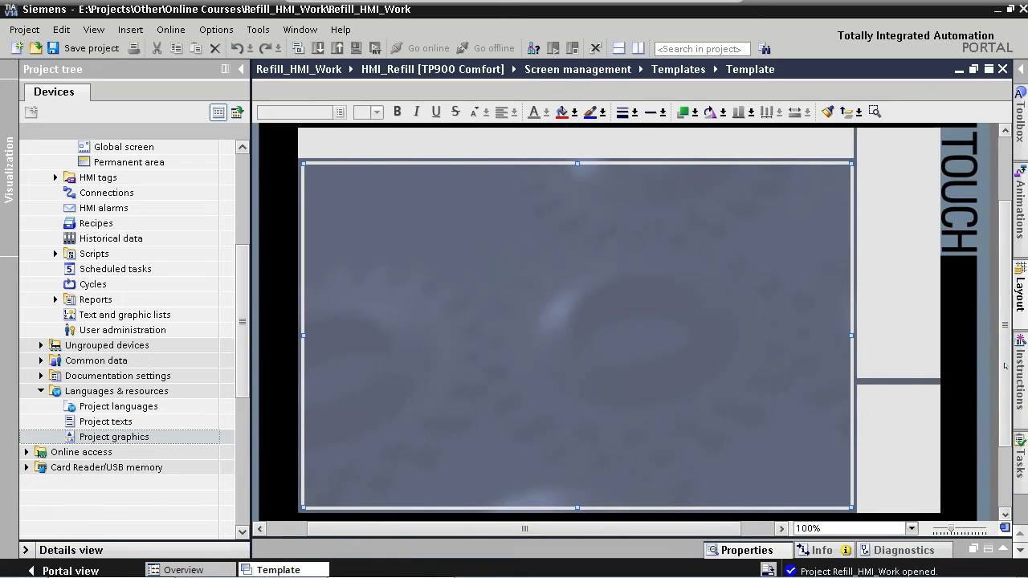
{"action": "left_click", "coordinate": [900, 411]}
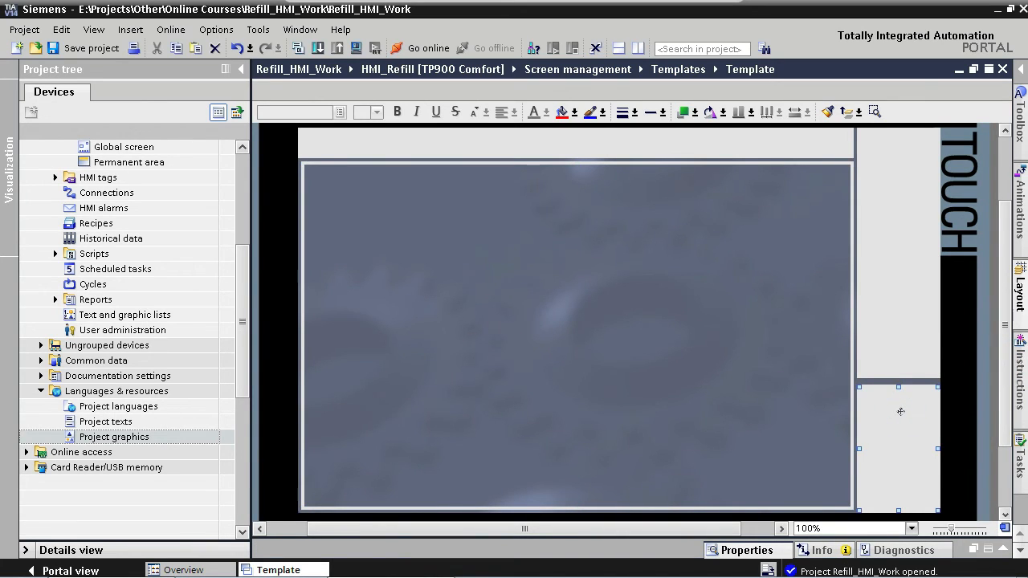
{"action": "key", "text": "Up"}
{"action": "key", "text": "Up"}
{"action": "key", "text": "Up"}
{"action": "key", "text": "Up"}
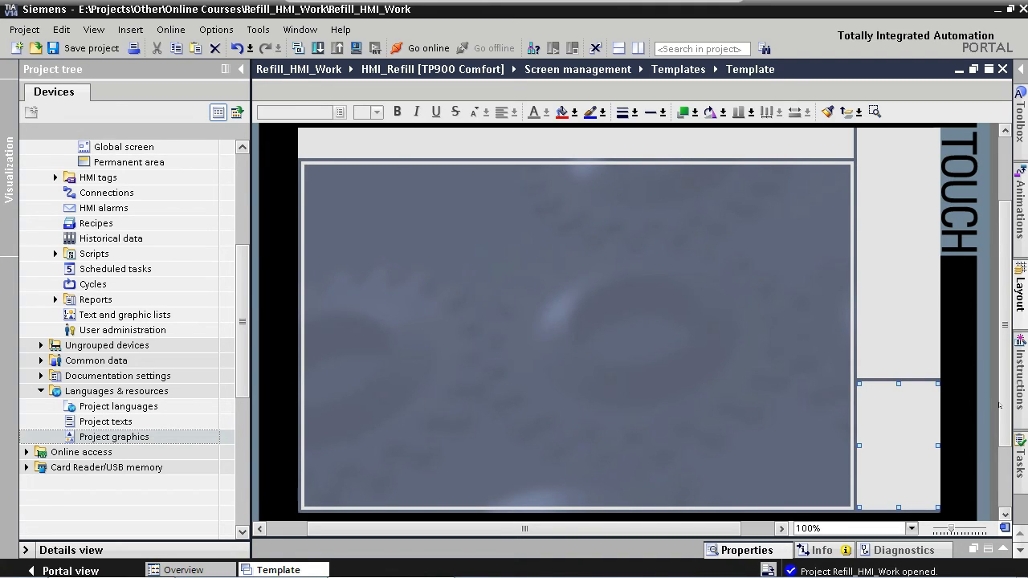
- Place a text field from the toolbox near the top of the main area
{"action": "left_click", "coordinate": [1020, 128]}
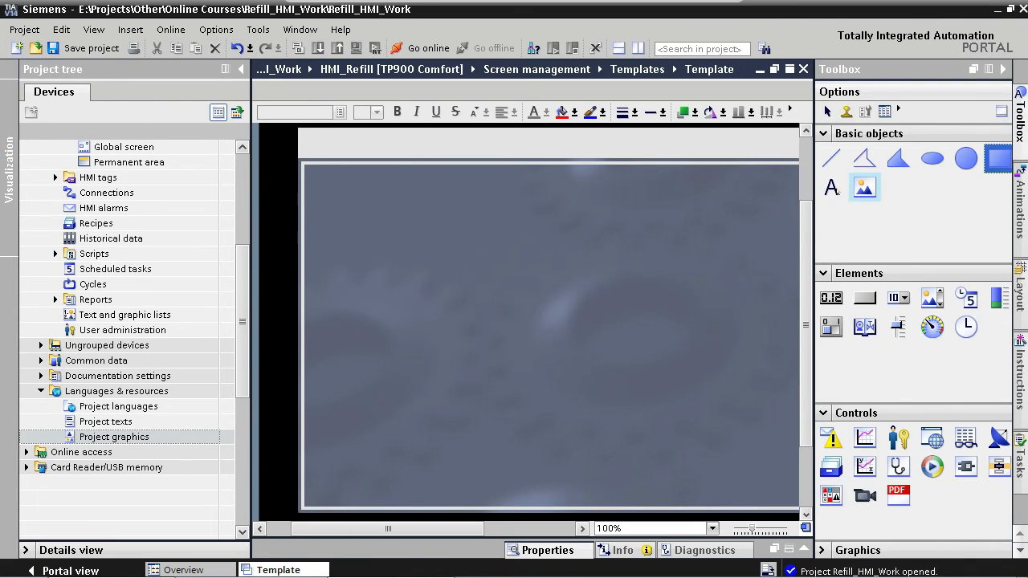
{"action": "left_click_drag", "start_coordinate": [832, 189], "coordinate": [544, 215]}
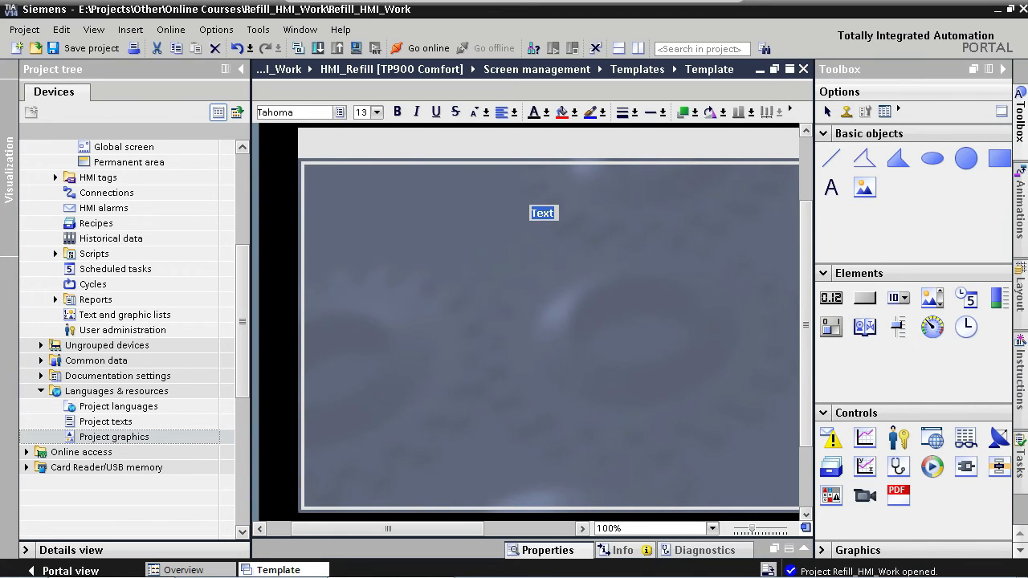
{"action": "left_click", "coordinate": [803, 550]}
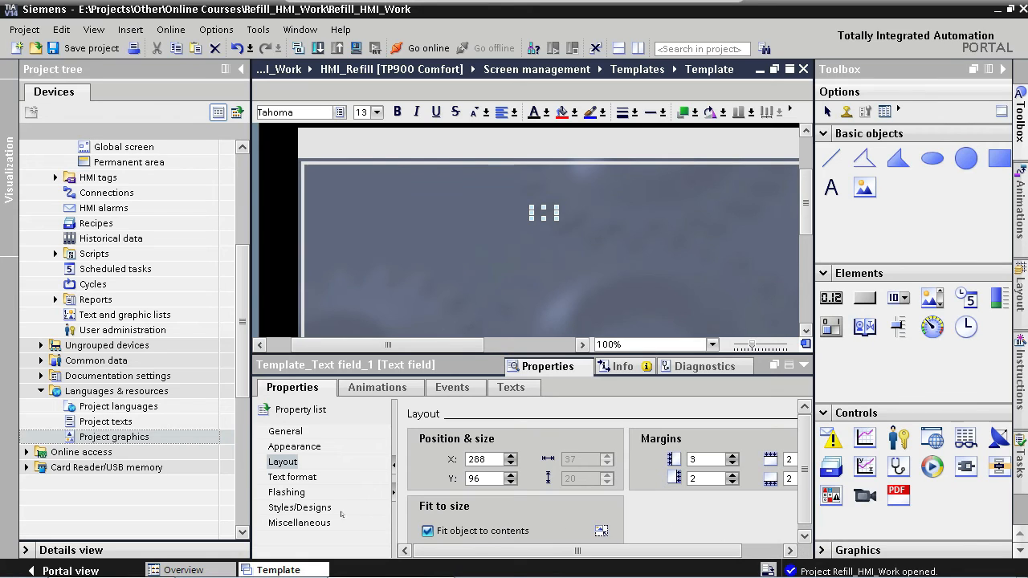
- Assign the text field to layer 3 - Layer_3 - Text
{"action": "left_click", "coordinate": [313, 522]}
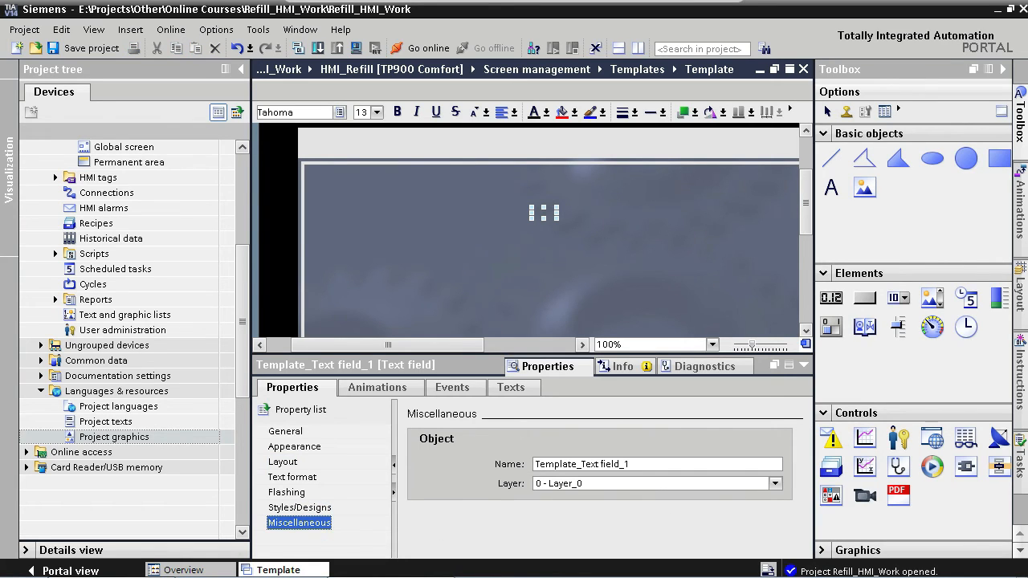
{"action": "left_click", "coordinate": [775, 483]}
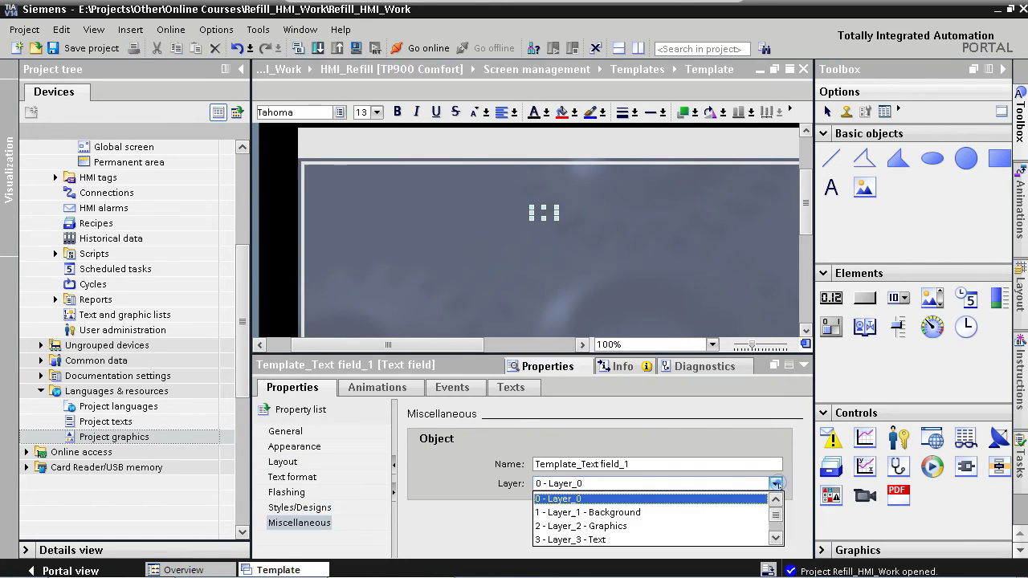
{"action": "left_click", "coordinate": [599, 540]}
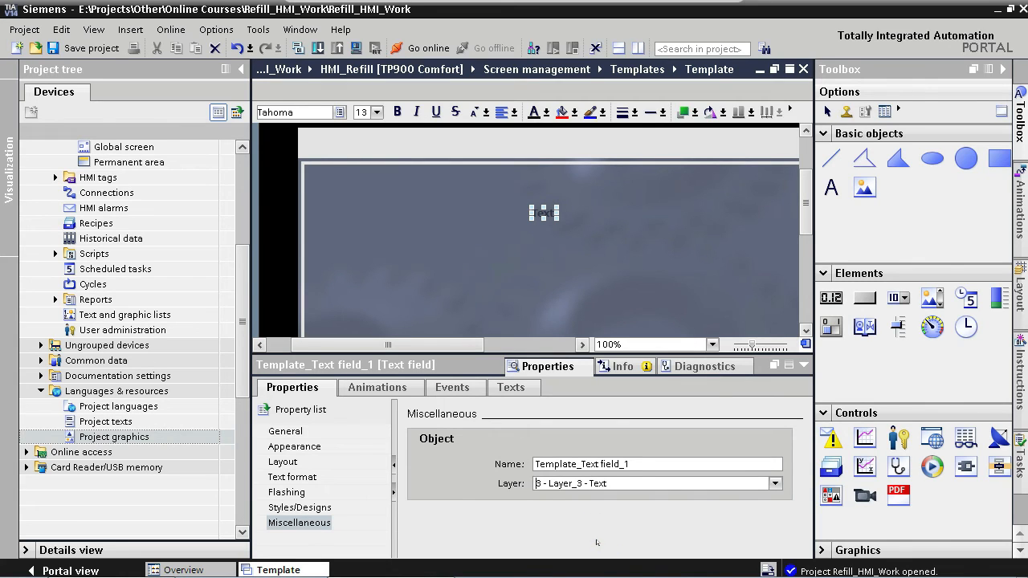
- Change the text field's font size to 15 px
{"action": "left_click", "coordinate": [296, 432]}
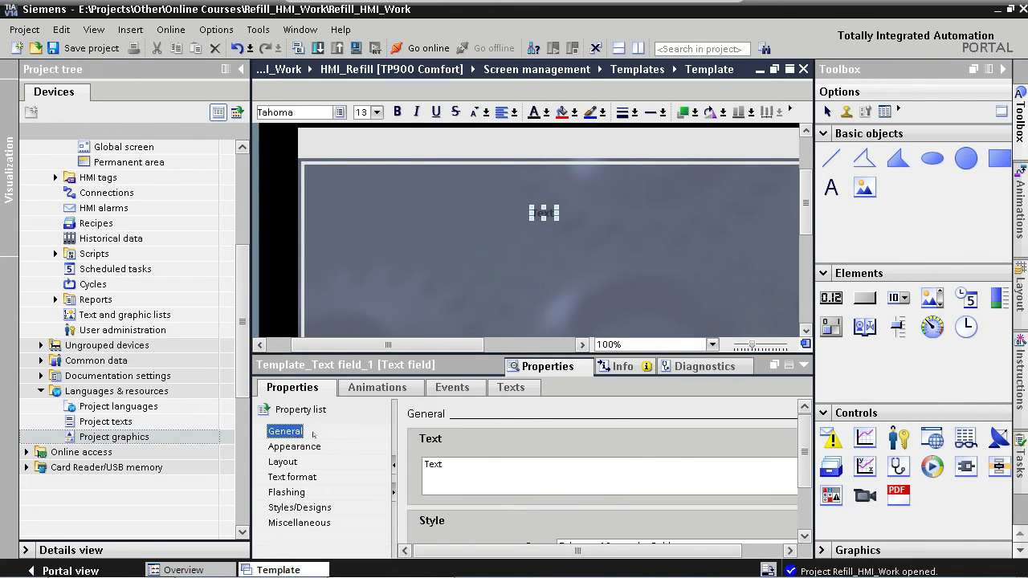
{"action": "left_click", "coordinate": [1003, 70]}
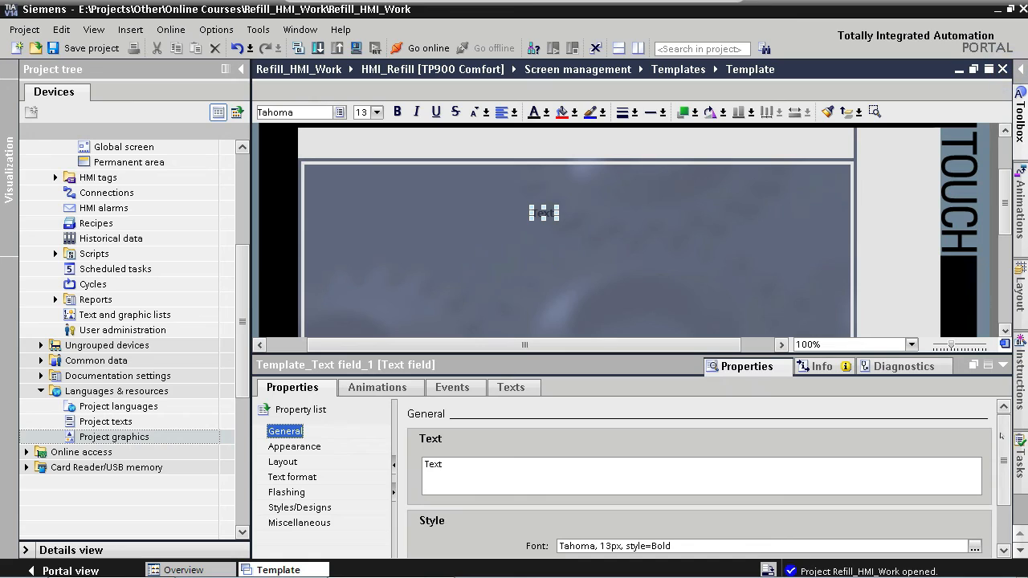
{"action": "scroll", "coordinate": [602, 540], "scroll_direction": "down", "scroll_amount": 2}
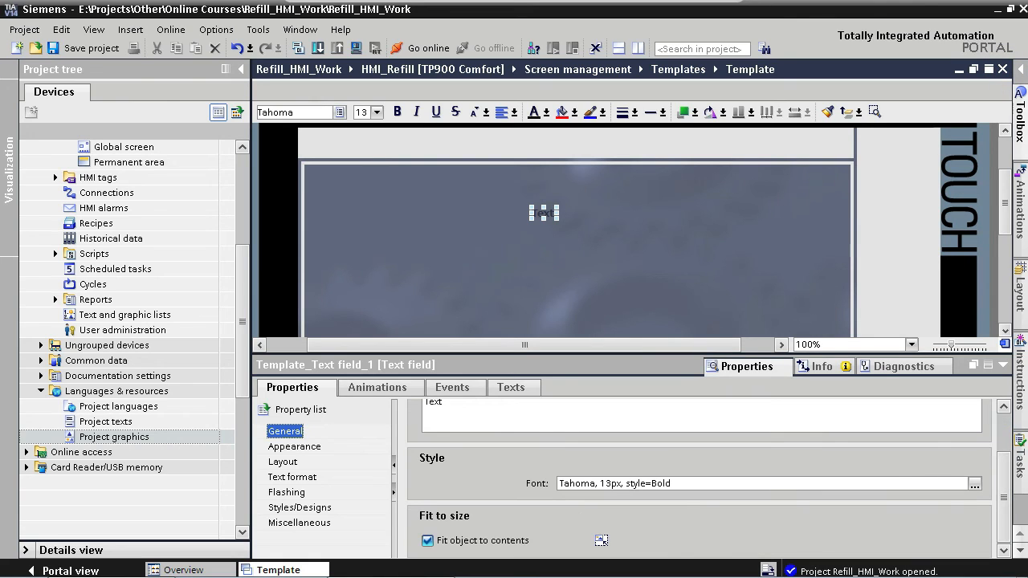
{"action": "left_click", "coordinate": [629, 484]}
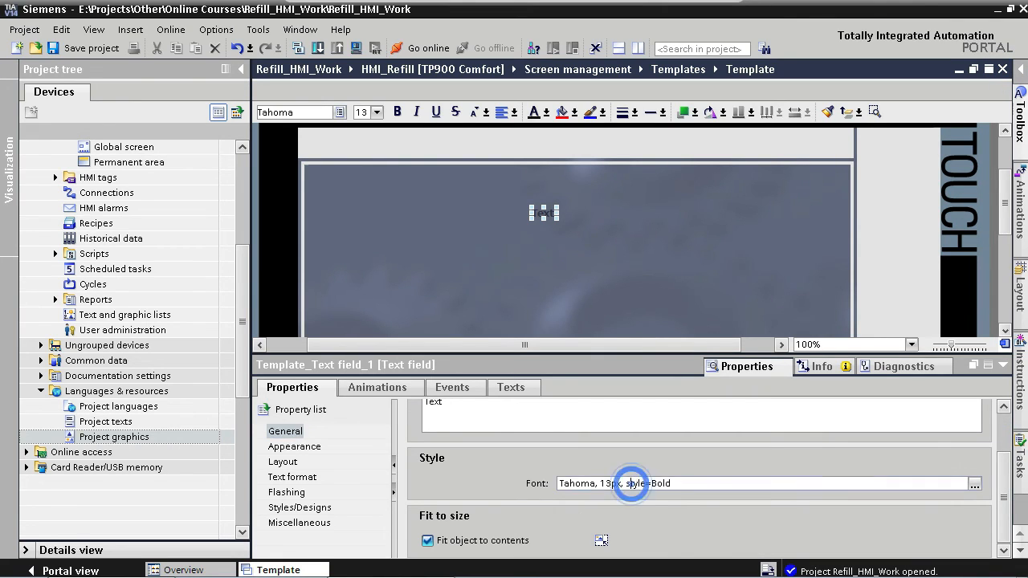
{"action": "key", "text": "BackSpace"}
{"action": "type", "text": "5"}
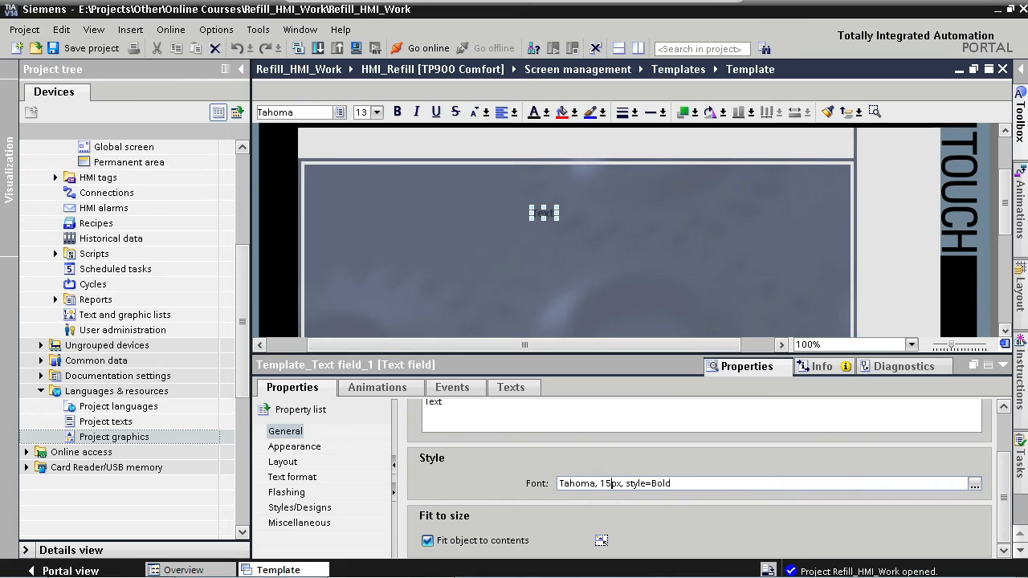
{"action": "left_click", "coordinate": [505, 473]}
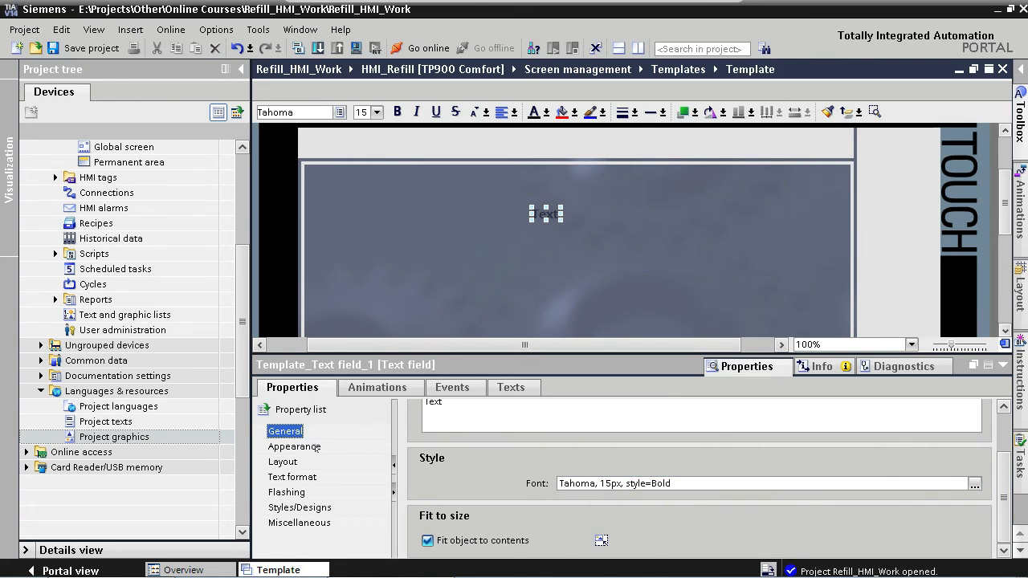
- Set the text field's text colour to a dark blue from the palette
{"action": "left_click", "coordinate": [295, 446]}
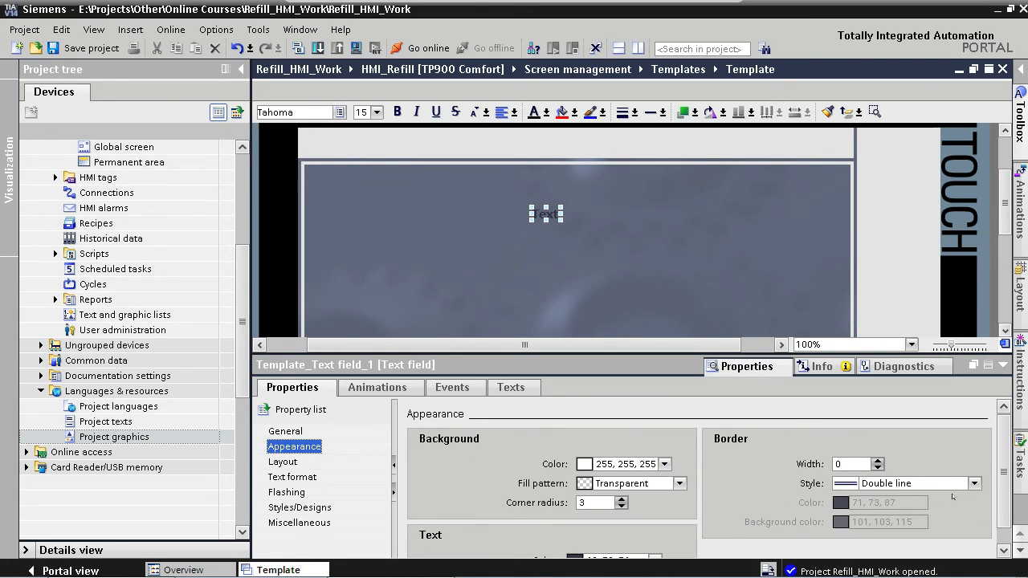
{"action": "scroll", "coordinate": [964, 514], "scroll_direction": "down", "scroll_amount": 1}
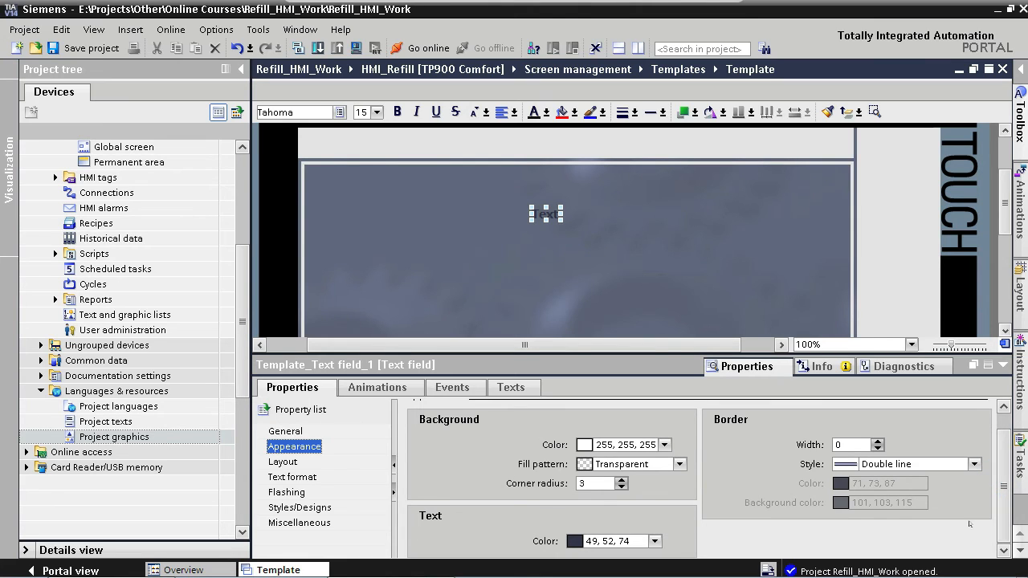
{"action": "left_click", "coordinate": [655, 542]}
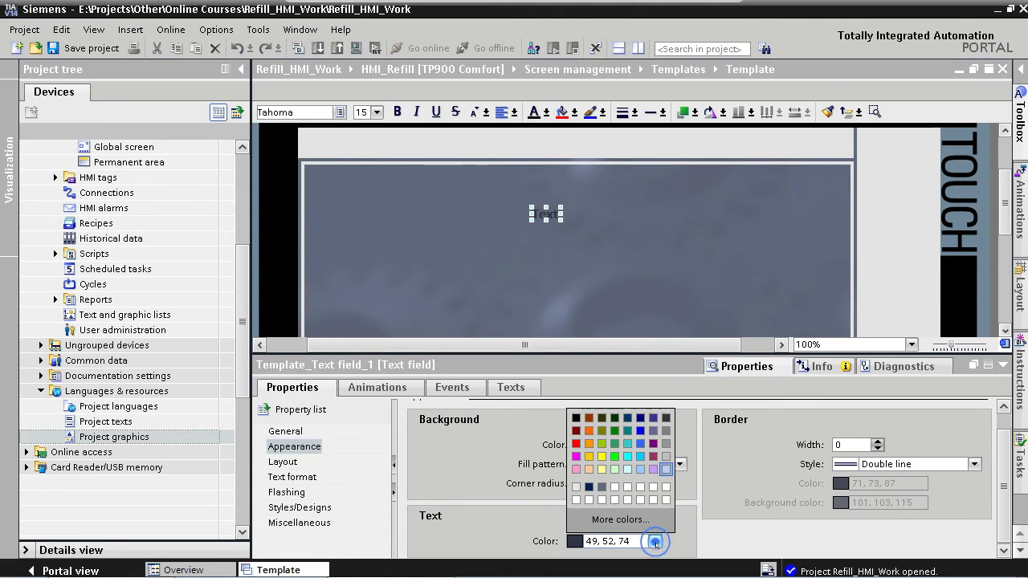
{"action": "left_click", "coordinate": [589, 487]}
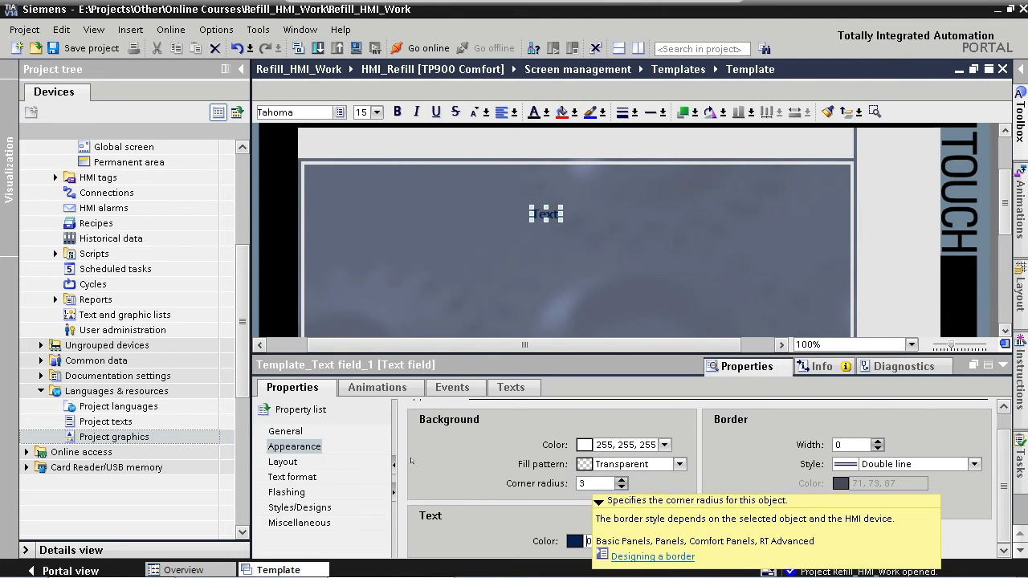
- Set the text field's horizontal alignment to Centered
{"action": "left_click", "coordinate": [308, 479]}
{"action": "left_click", "coordinate": [309, 479]}
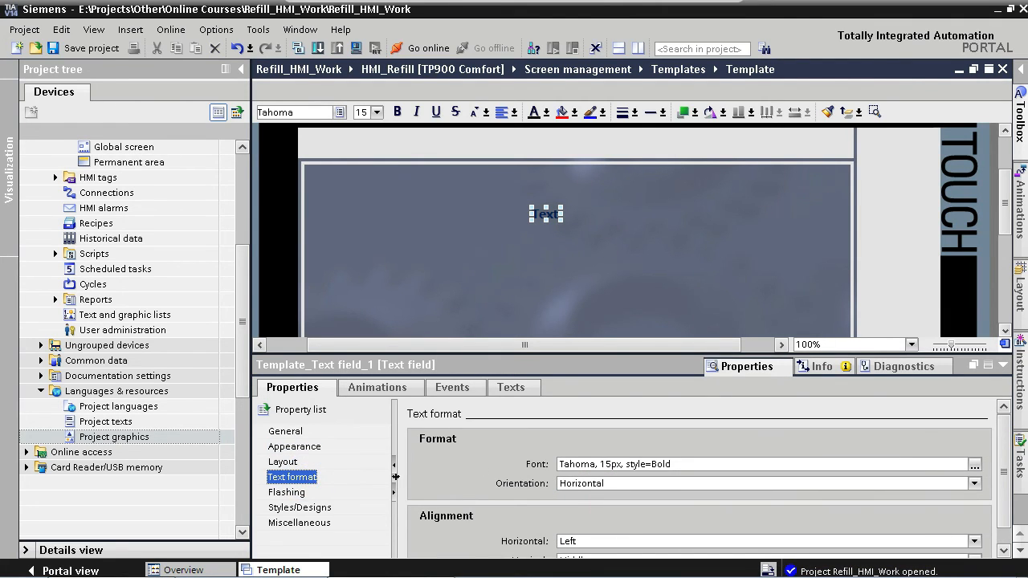
{"action": "scroll", "coordinate": [1003, 501], "scroll_direction": "down", "scroll_amount": 1}
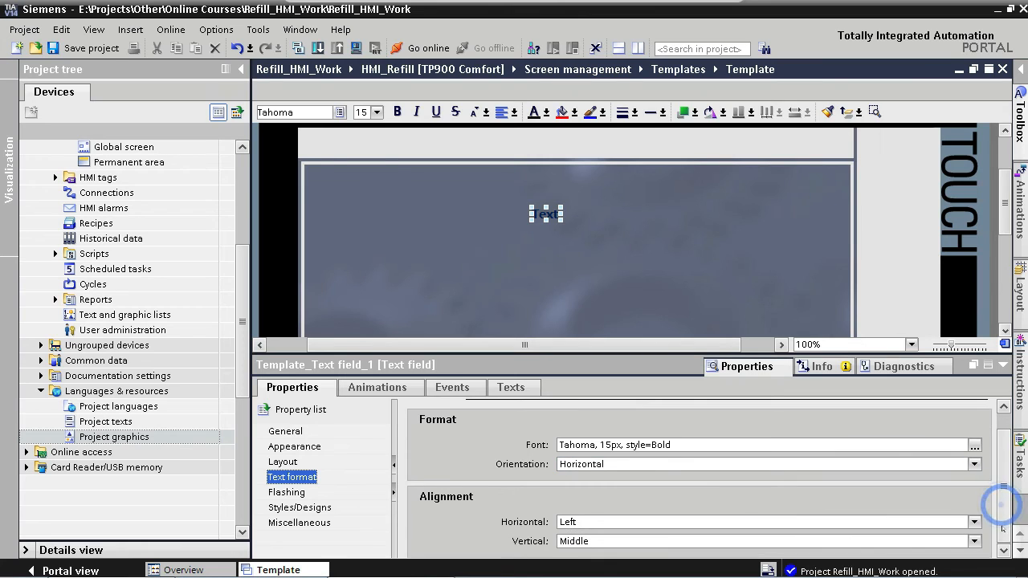
{"action": "left_click", "coordinate": [975, 522]}
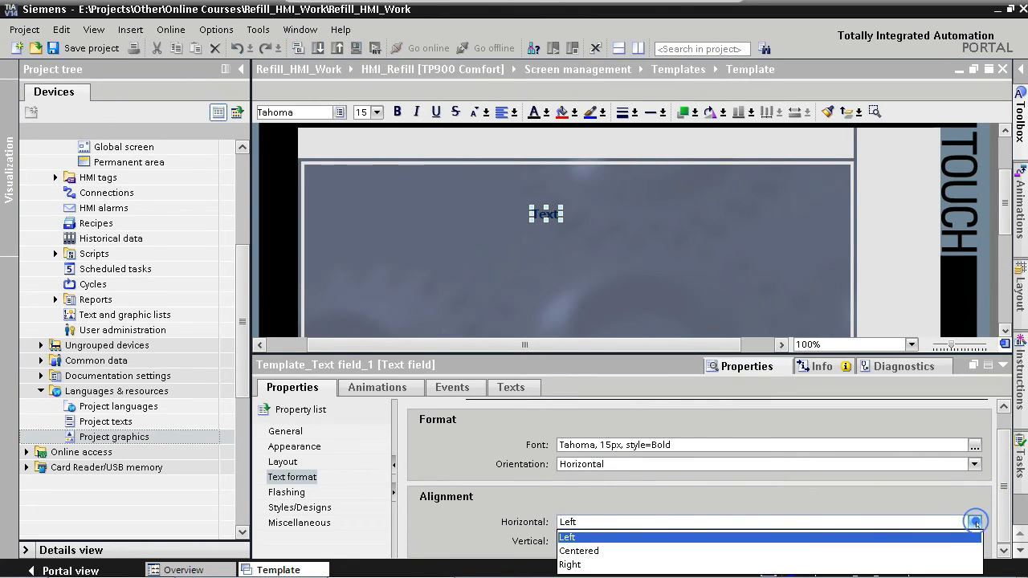
{"action": "left_click", "coordinate": [590, 551]}
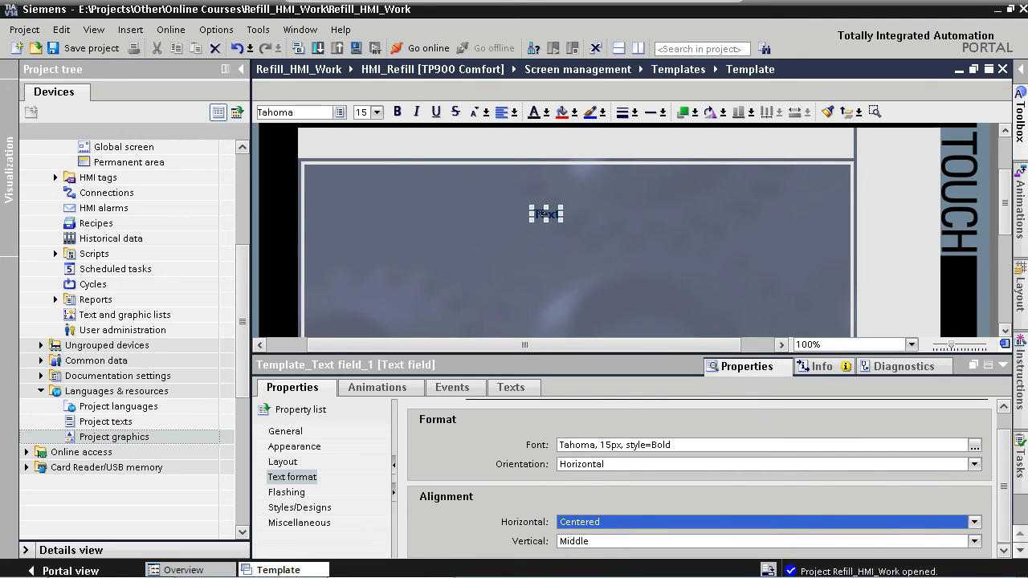
- Enter the text Information Bar in the text field
{"action": "double_click", "coordinate": [546, 214]}
{"action": "type", "text": "In"}
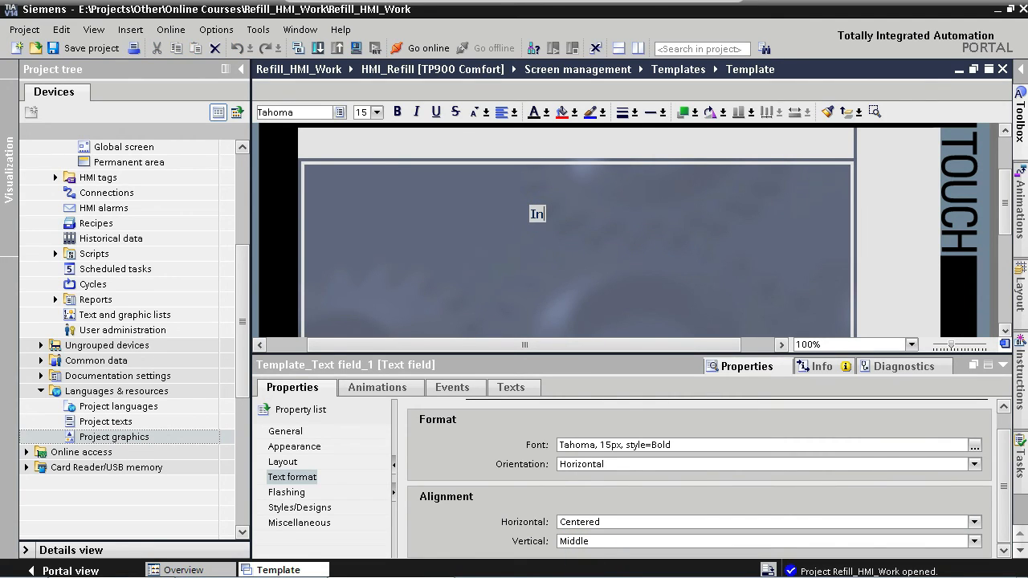
{"action": "type", "text": "formation Bar"}
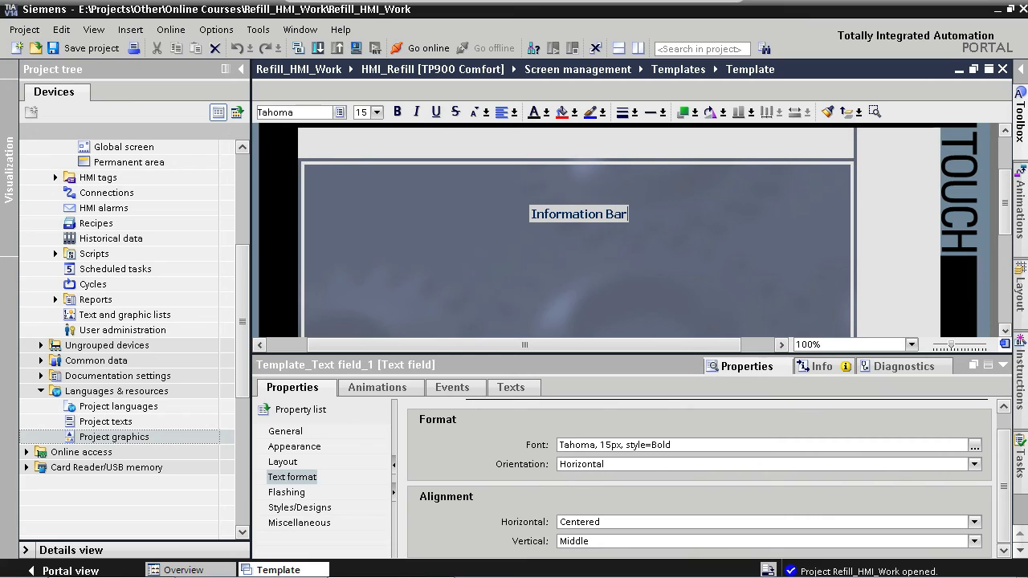
{"action": "left_click", "coordinate": [605, 254]}
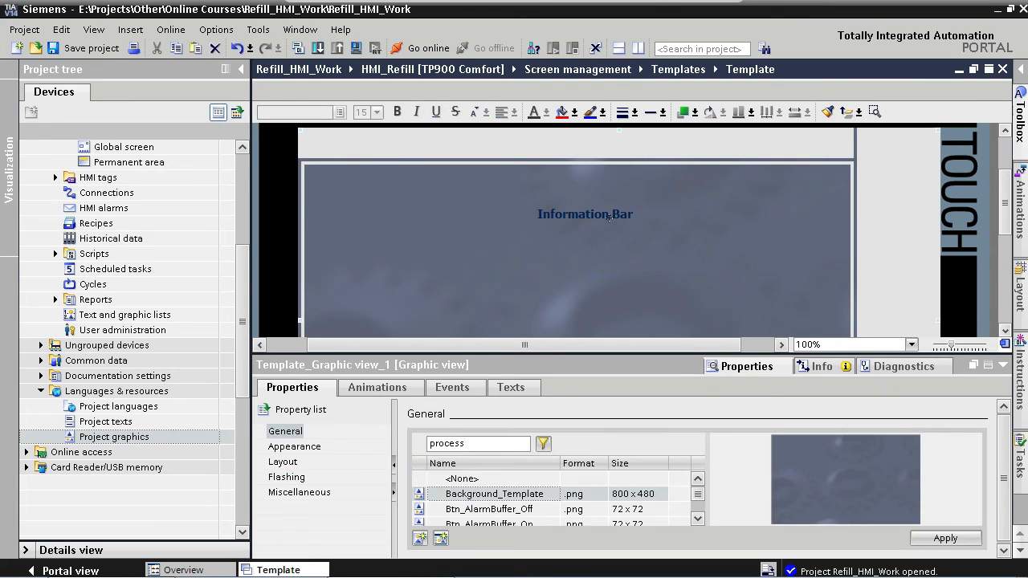
- Move the Information Bar text field into the information bar strip across the top of the screen
{"action": "left_click", "coordinate": [608, 216]}
{"action": "left_click_drag", "start_coordinate": [622, 214], "coordinate": [610, 163]}
{"action": "left_click", "coordinate": [1004, 364]}
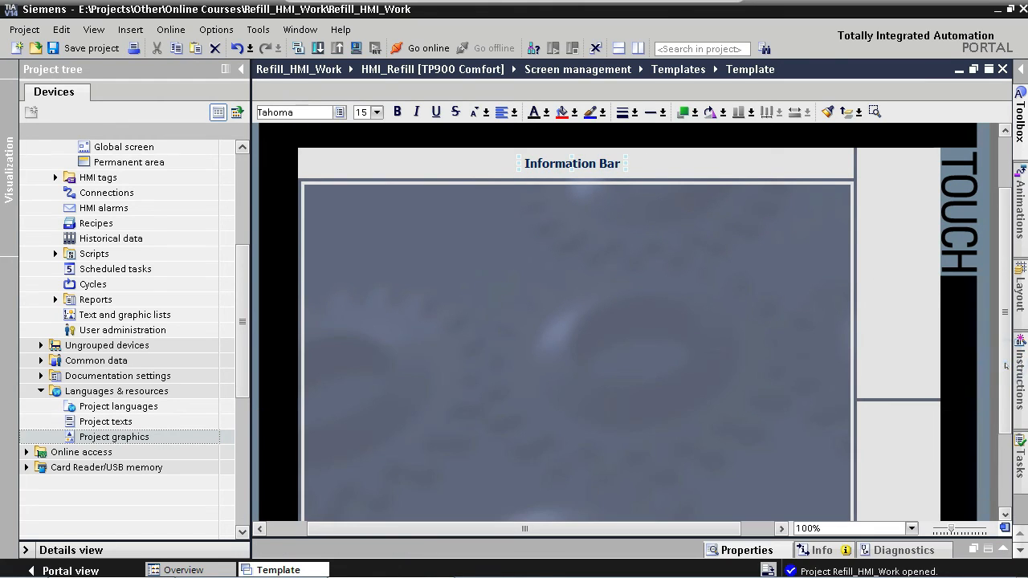
{"action": "left_click_drag", "start_coordinate": [1010, 270], "coordinate": [1009, 279]}
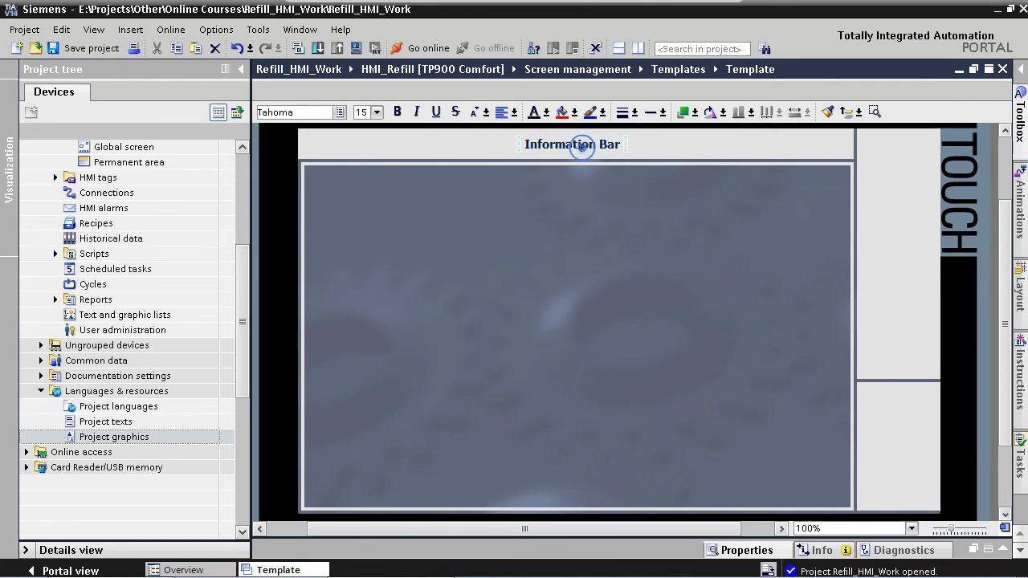
- Copy the text field into the main area and change its text to Screen Navigation on two lines
{"action": "left_click_drag", "start_coordinate": [584, 147], "coordinate": [751, 224]}
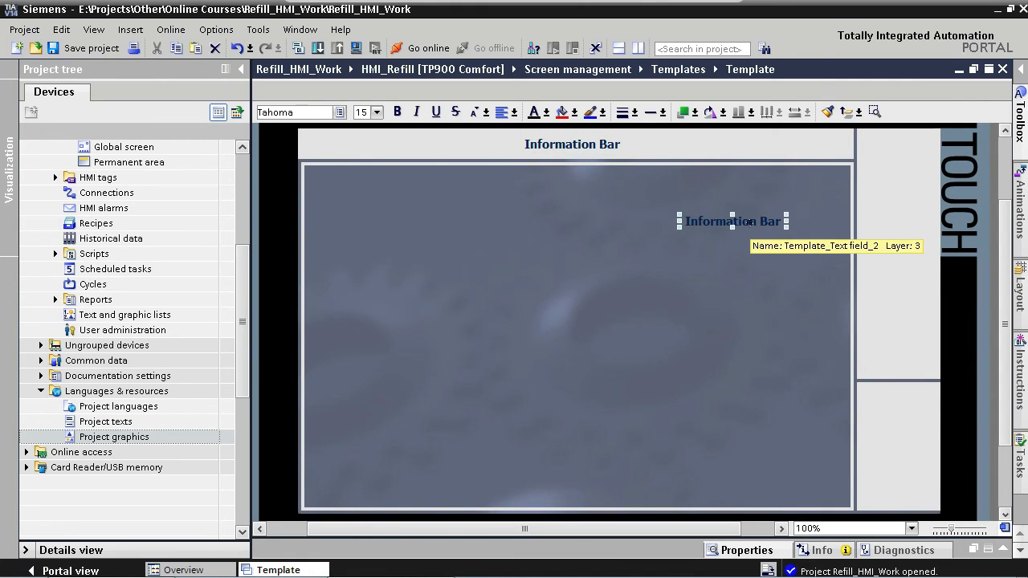
{"action": "double_click", "coordinate": [751, 223]}
{"action": "type", "text": "Screen"}
{"action": "key", "text": "Return"}
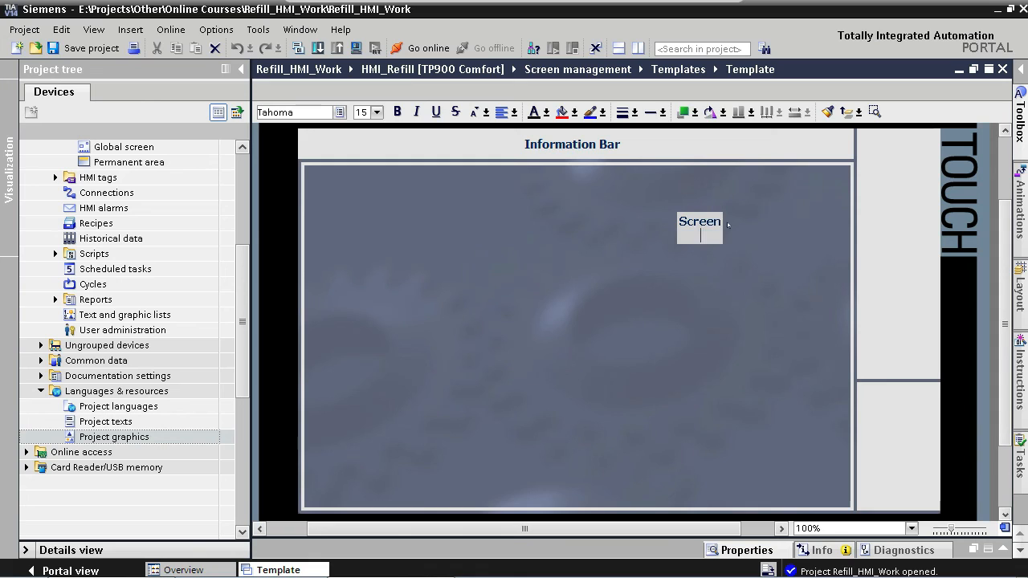
{"action": "type", "text": "Navigation"}
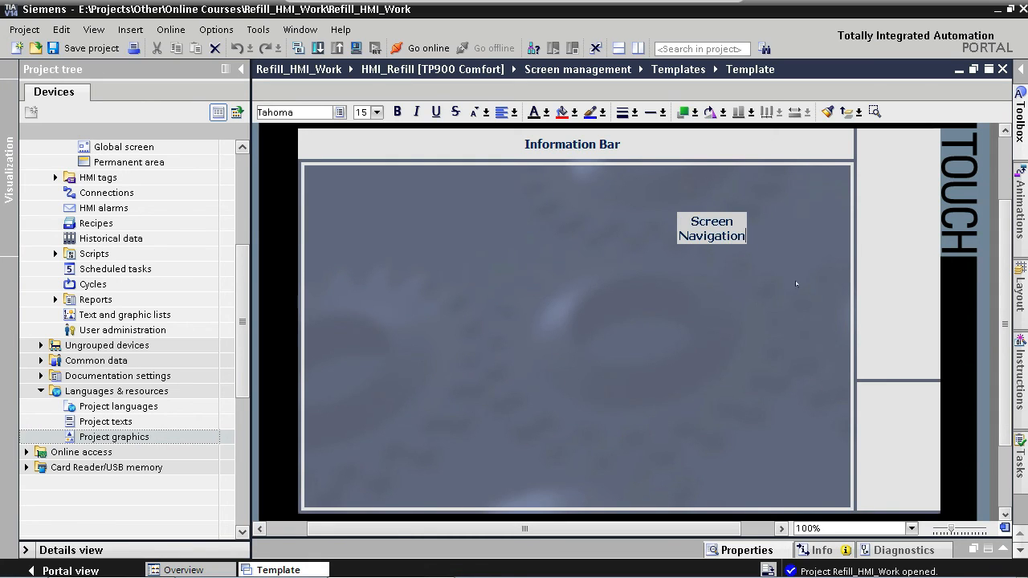
{"action": "left_click", "coordinate": [796, 283]}
- Place the Screen Navigation text in the right-hand area and add a copy reading Start/Stop in the lower-right box
{"action": "left_click", "coordinate": [712, 229]}
{"action": "left_click_drag", "start_coordinate": [712, 229], "coordinate": [906, 436]}
{"action": "double_click", "coordinate": [897, 440]}
{"action": "type", "text": "Start/Stop"}
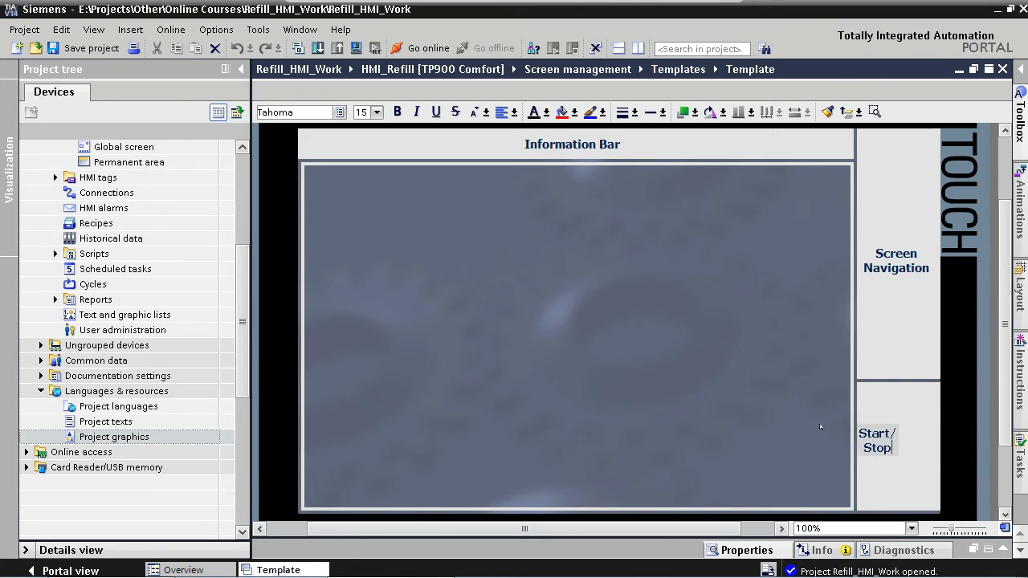
- Copy a text field into the centre of the main area and change its text to Main Area
{"action": "left_click", "coordinate": [878, 436]}
{"action": "left_click_drag", "start_coordinate": [874, 436], "coordinate": [587, 337]}
{"action": "double_click", "coordinate": [578, 325]}
{"action": "type", "text": "Main A"}
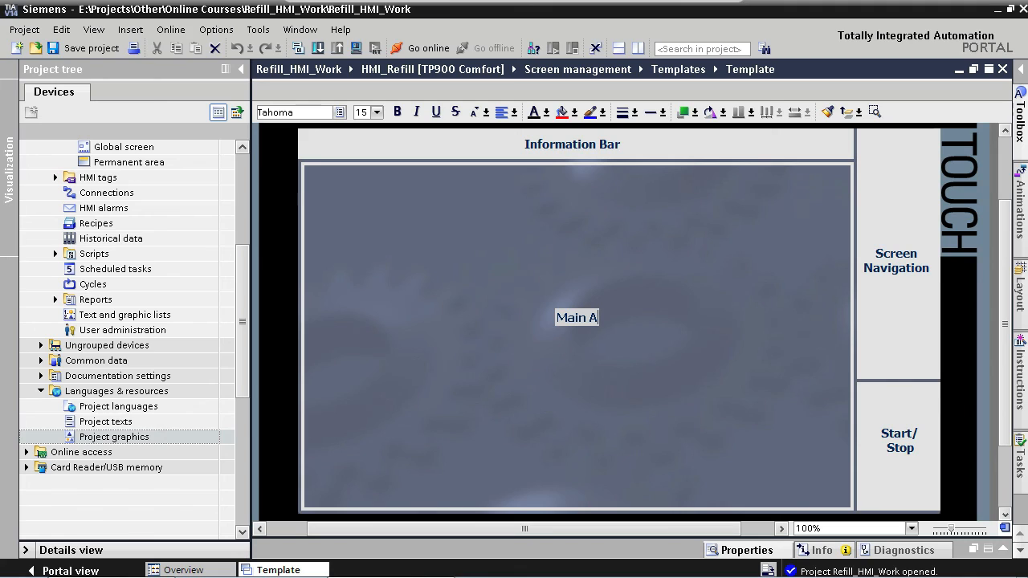
{"action": "type", "text": "rea"}
{"action": "left_click", "coordinate": [615, 376]}
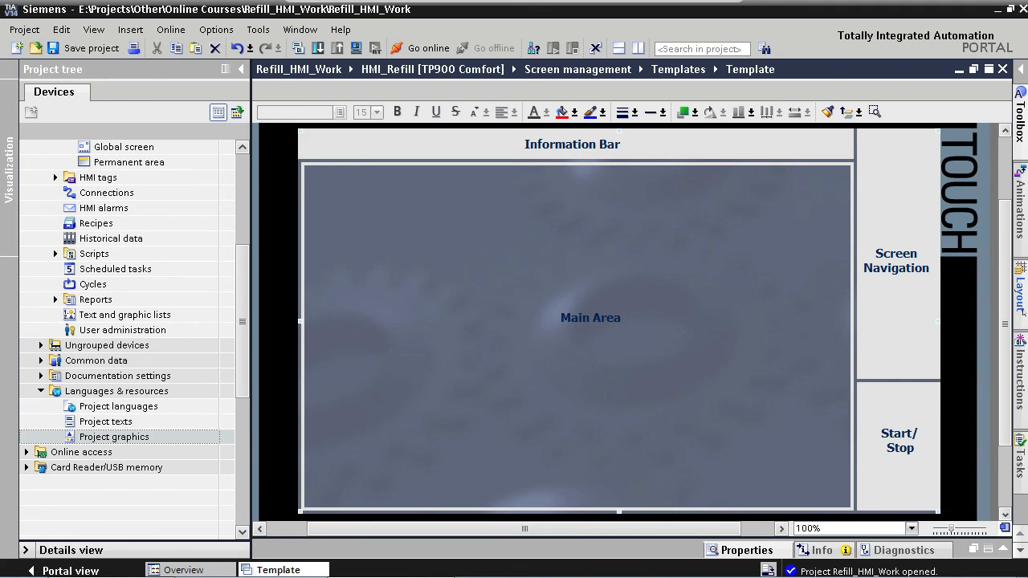
- Check the layer structure by hiding Layer_3 - Text, Layer_2 - Graphics and Layer_1 - Background in turn, then showing them again
{"action": "left_click", "coordinate": [1022, 293]}
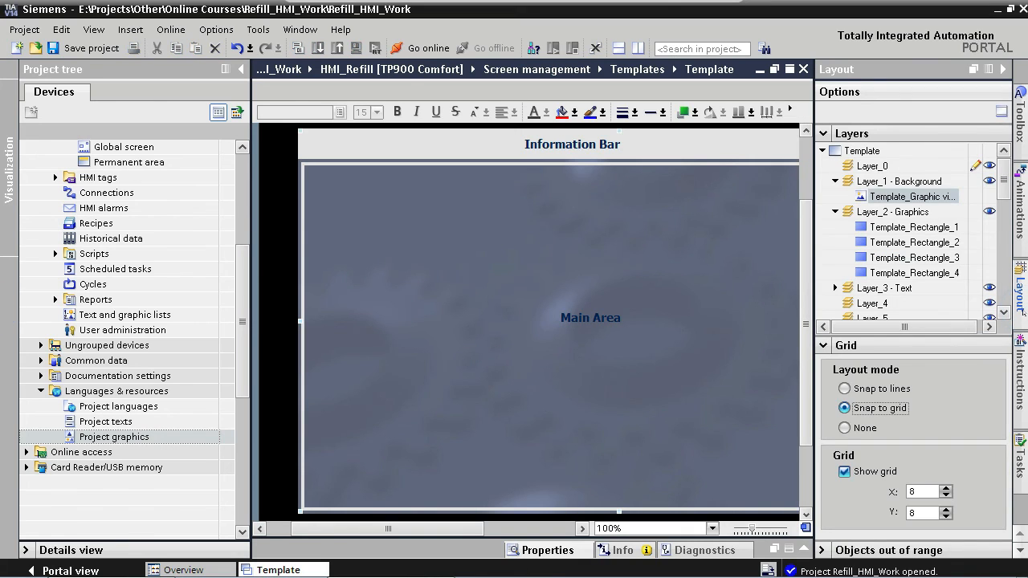
{"action": "left_click_drag", "start_coordinate": [439, 529], "coordinate": [487, 529]}
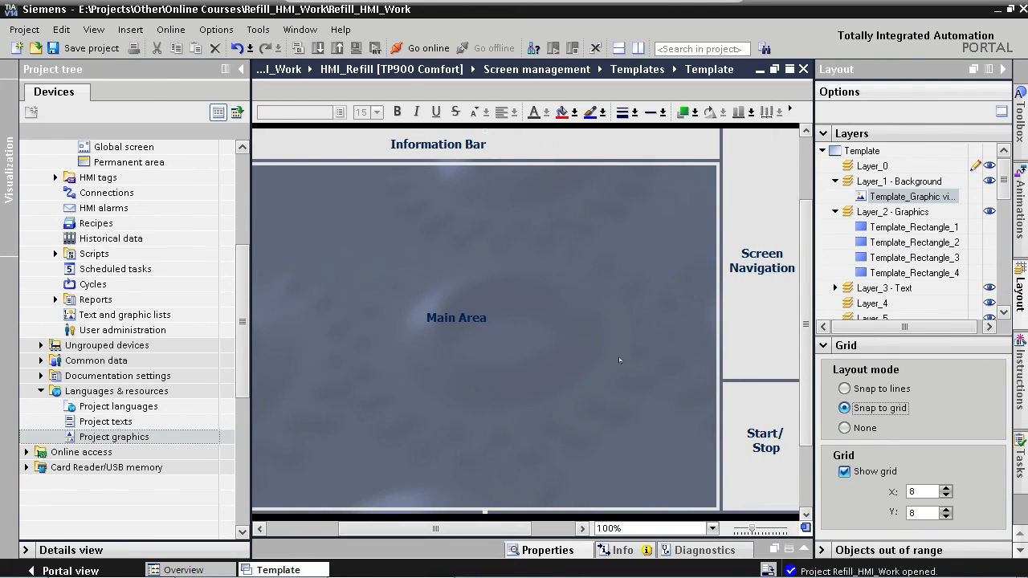
{"action": "left_click", "coordinate": [836, 181]}
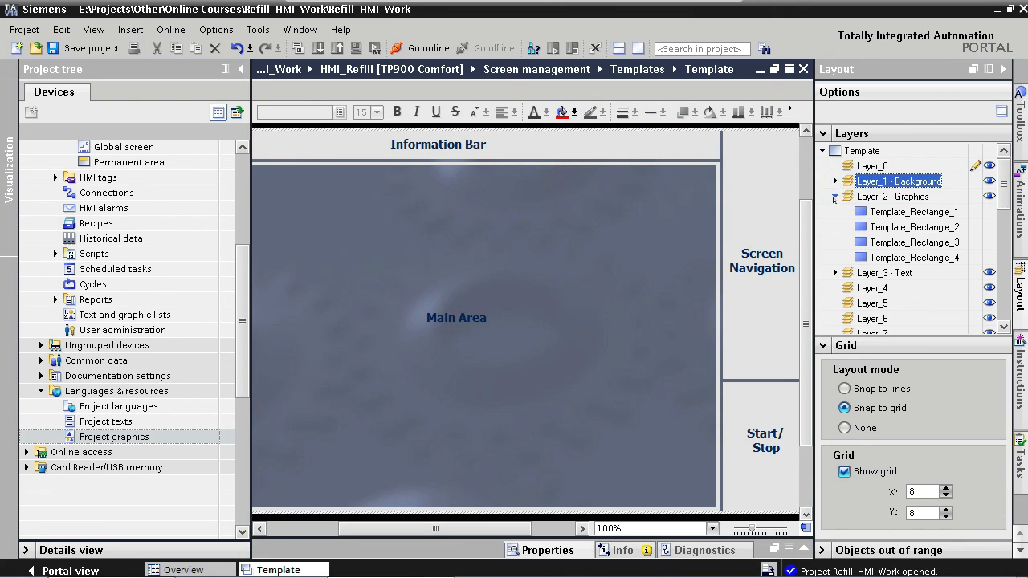
{"action": "left_click", "coordinate": [834, 197]}
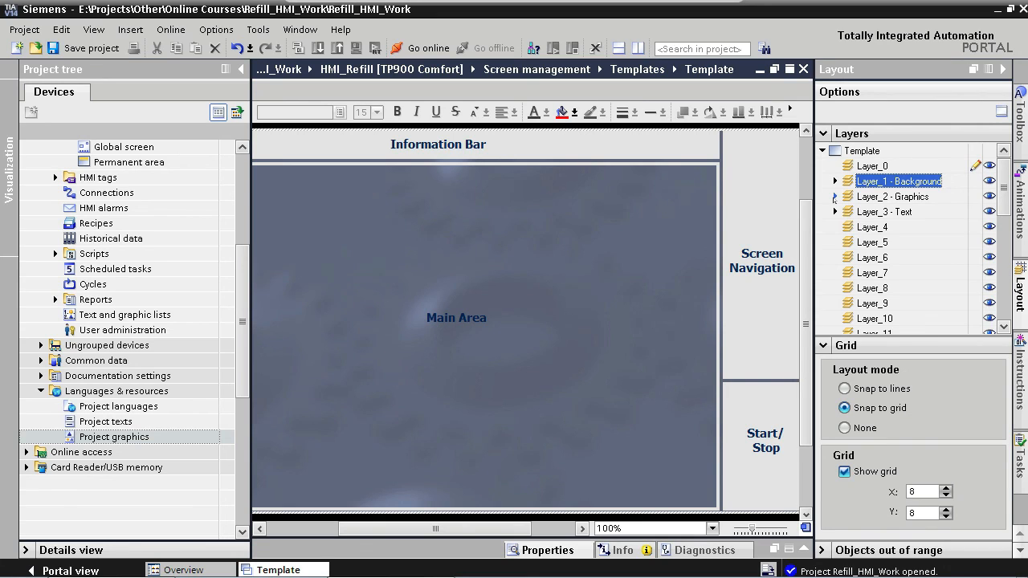
{"action": "left_click", "coordinate": [989, 212]}
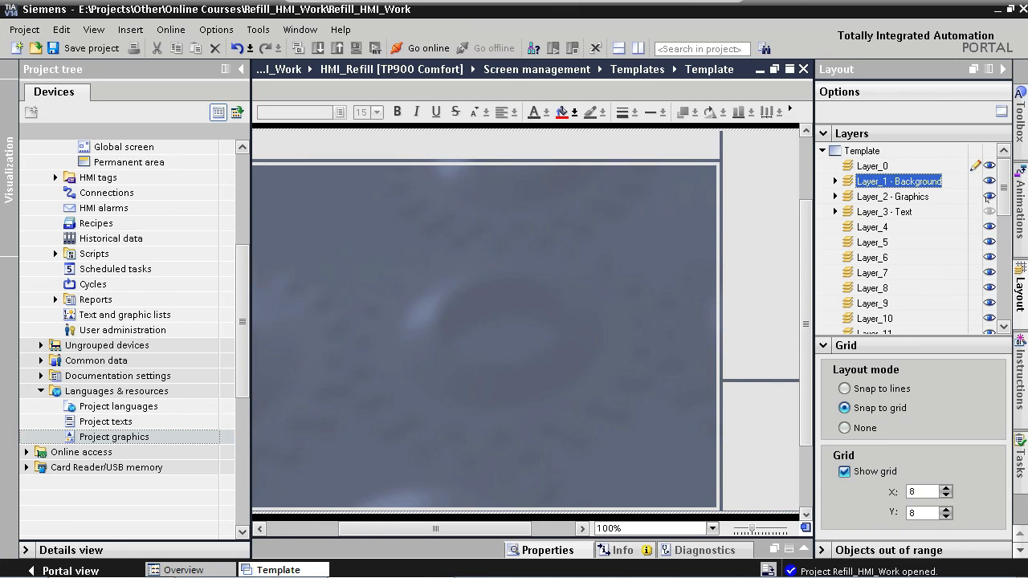
{"action": "left_click", "coordinate": [990, 196]}
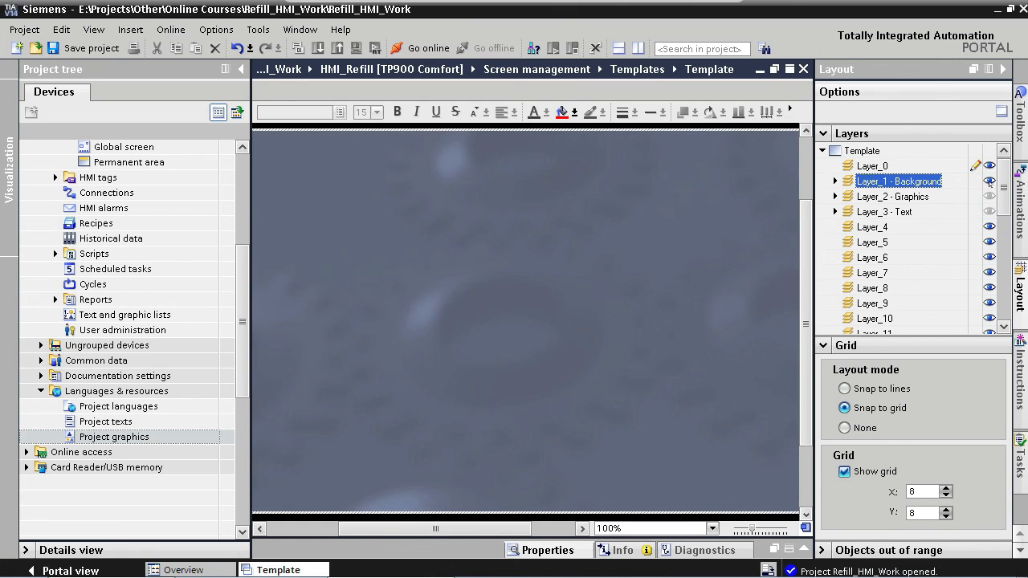
{"action": "left_click", "coordinate": [990, 181]}
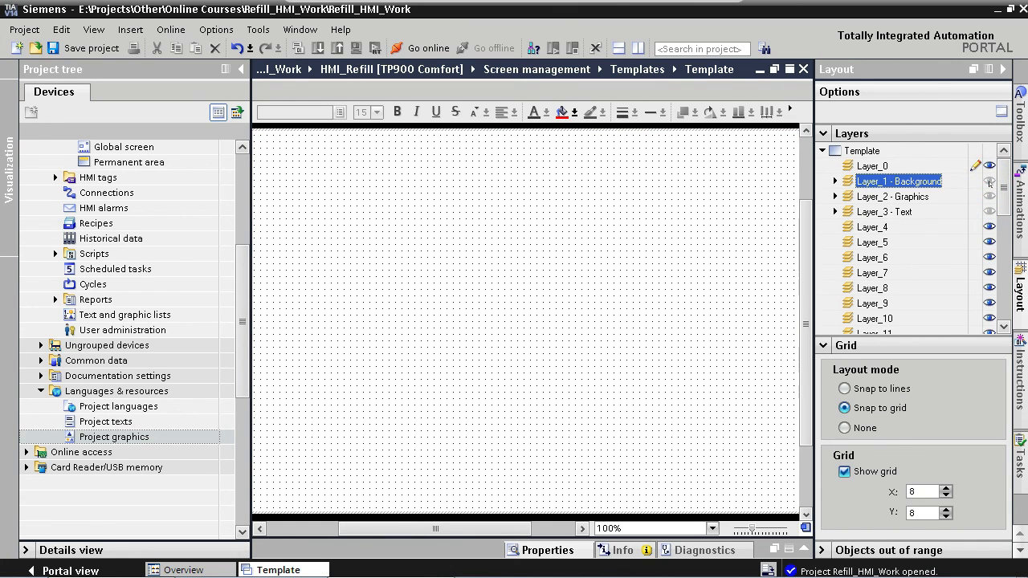
{"action": "left_click", "coordinate": [990, 181]}
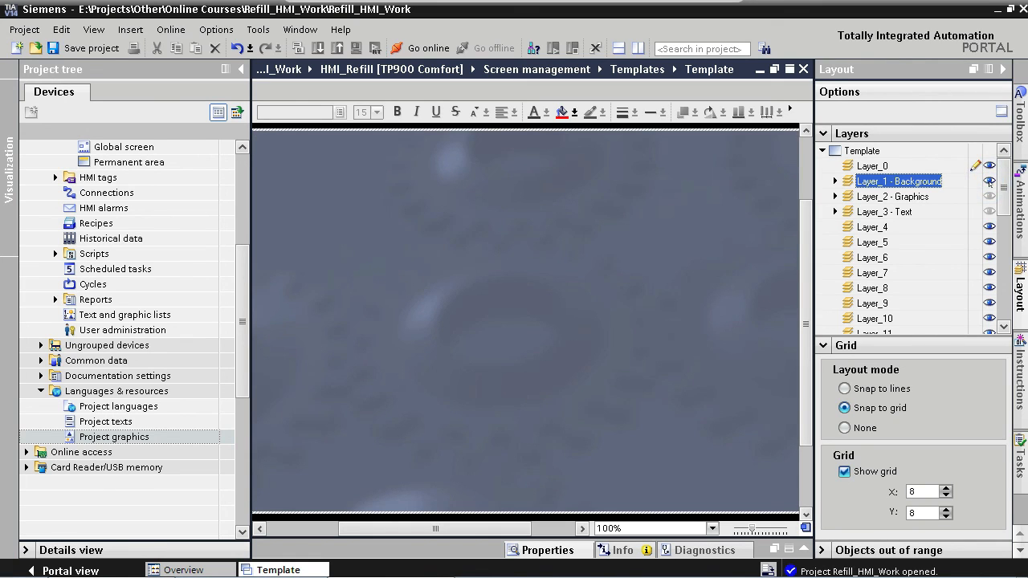
{"action": "left_click", "coordinate": [989, 197]}
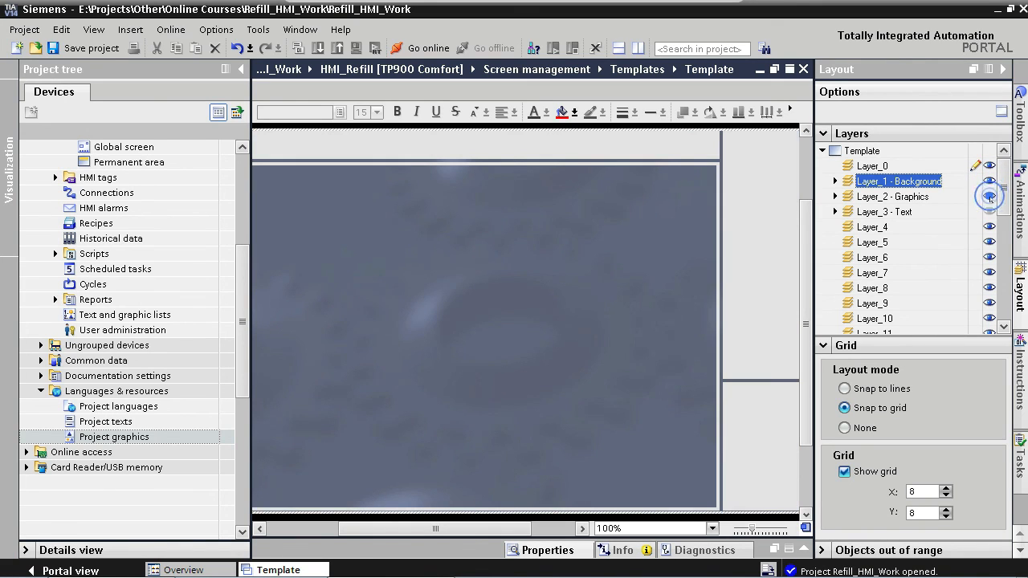
{"action": "left_click", "coordinate": [990, 212]}
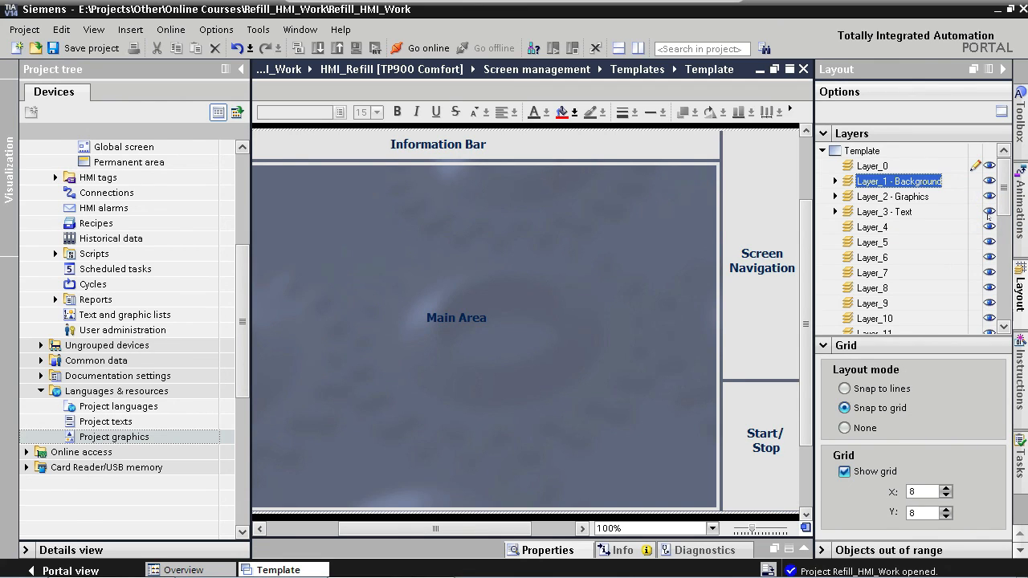